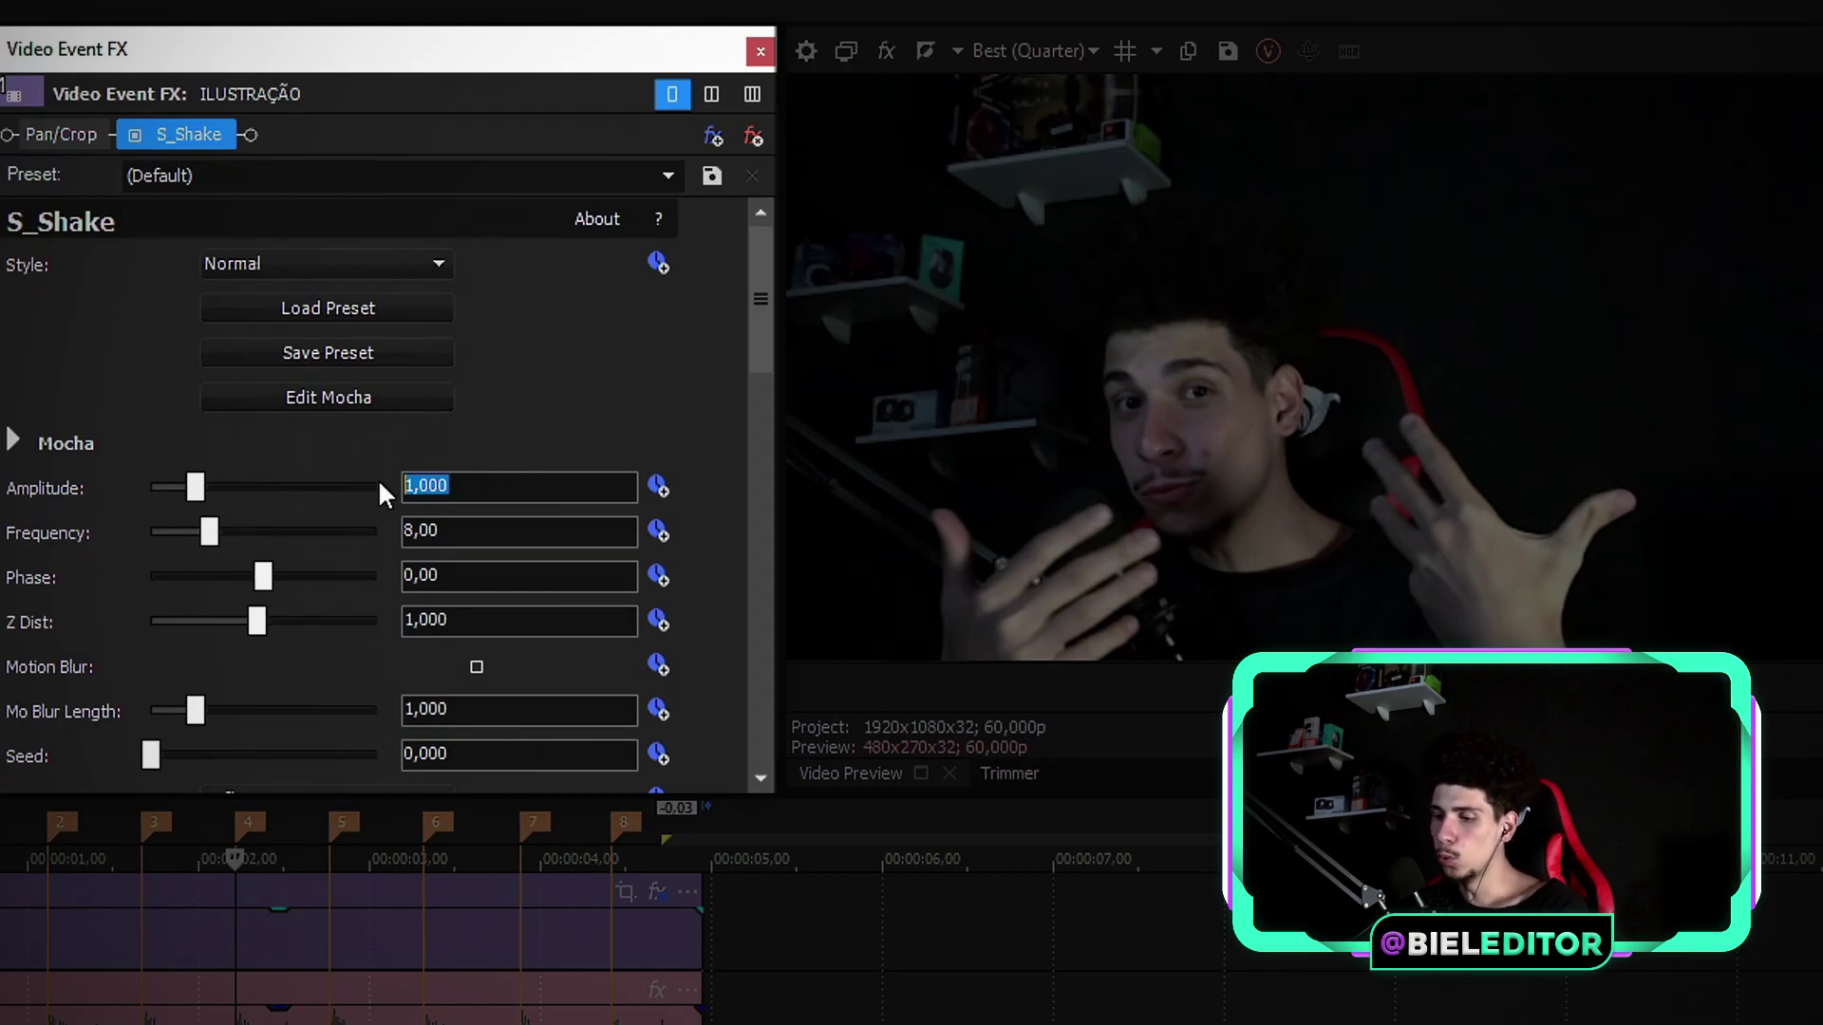
Set the S_Shake amplitude to 1,5 and enable Motion Blur with a blur length of 1,2.
text(1,5)
key(Return)
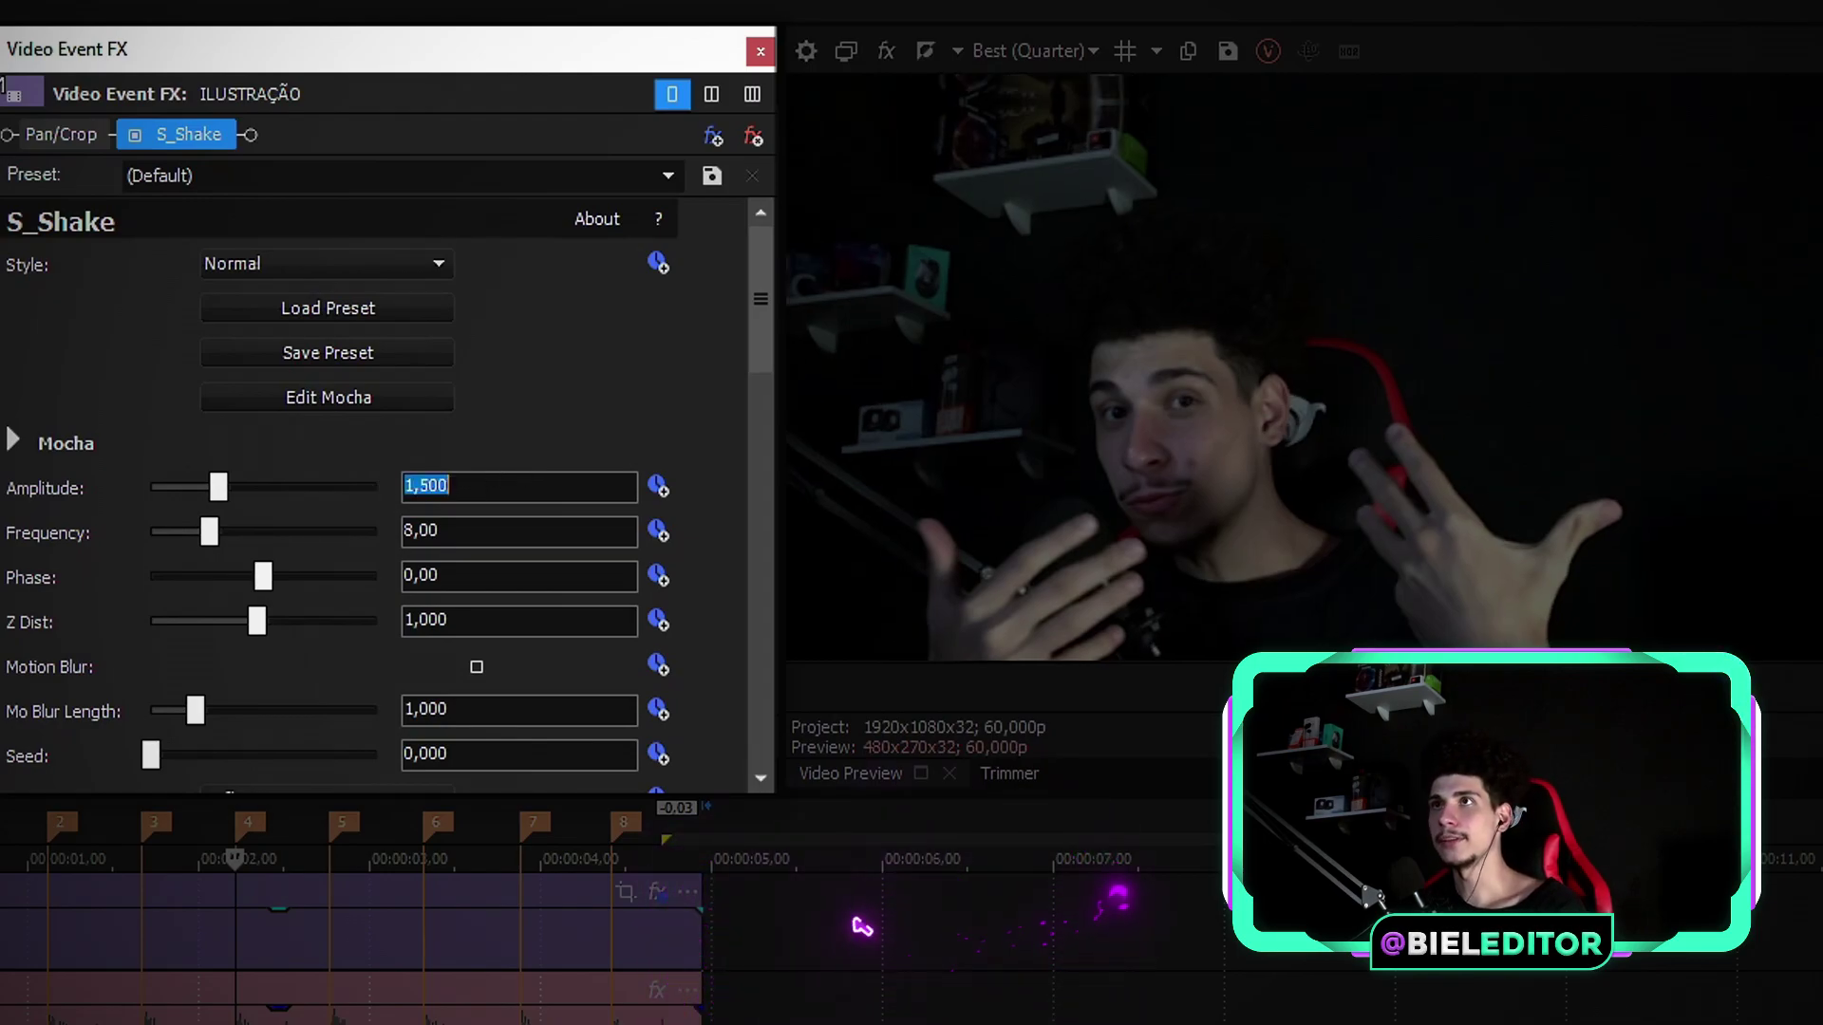
click(477, 668)
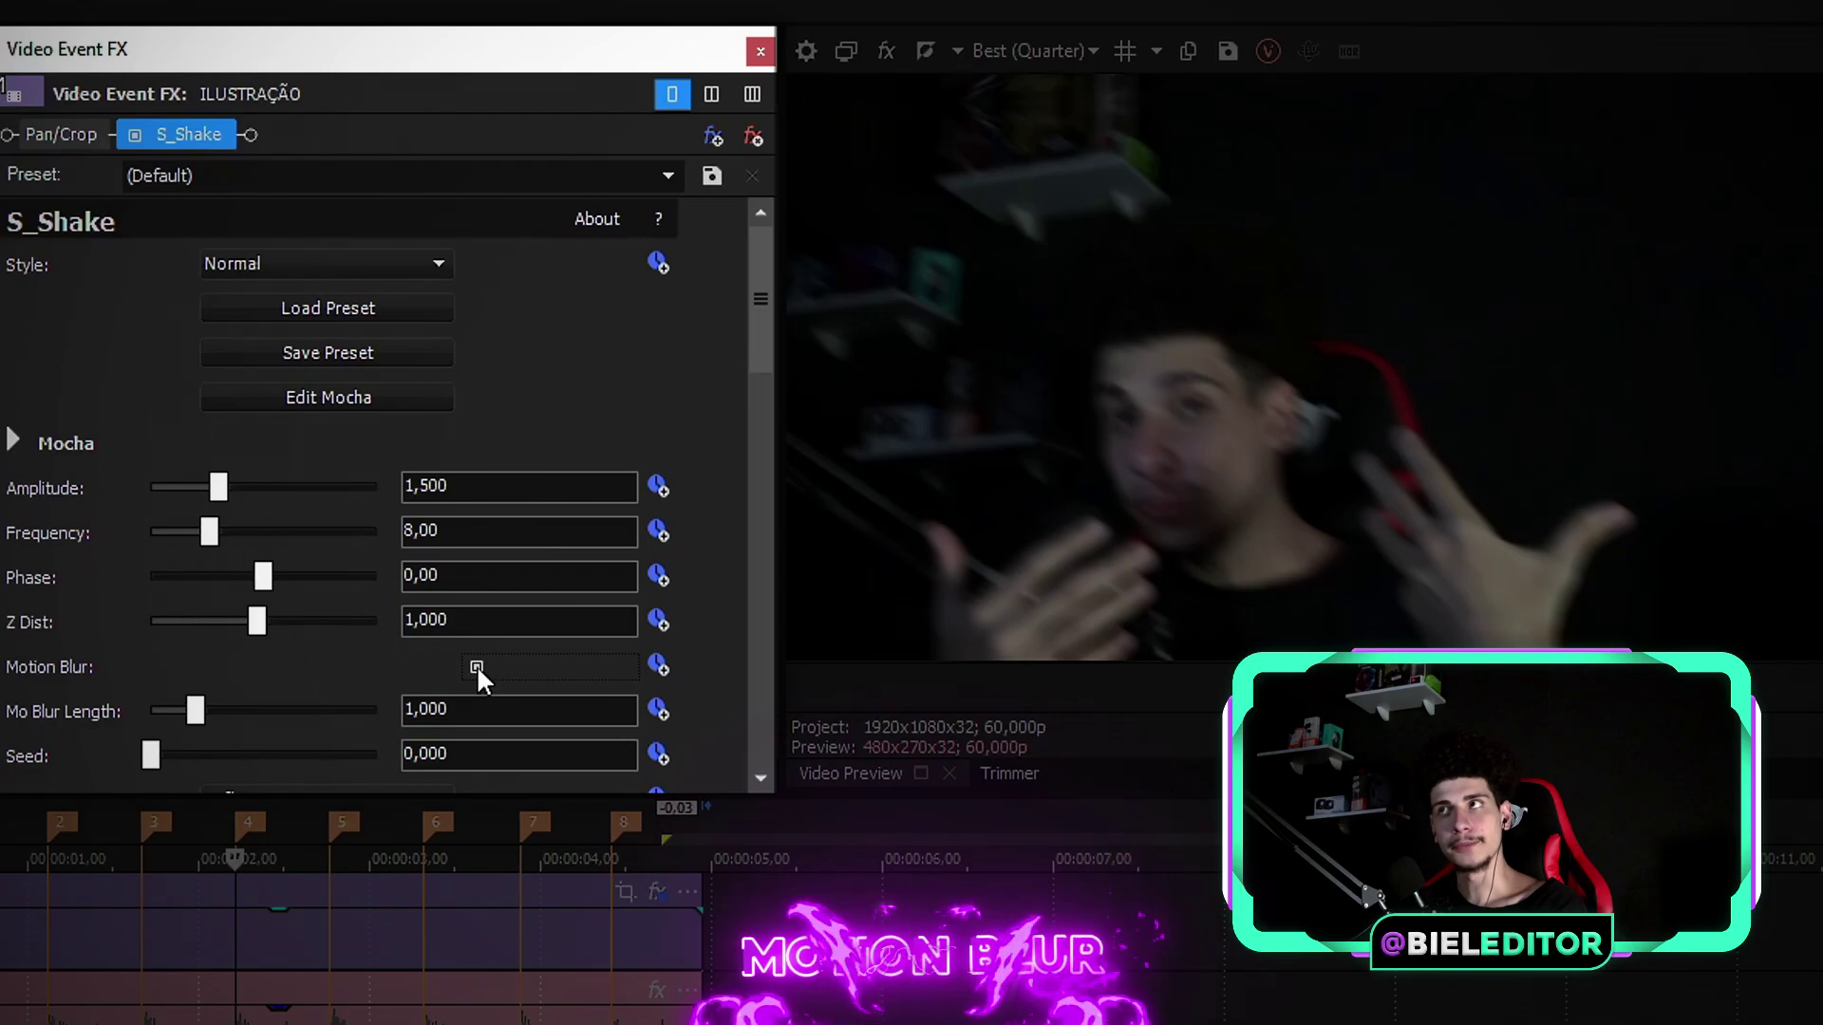
scroll(81, 577, down, 3)
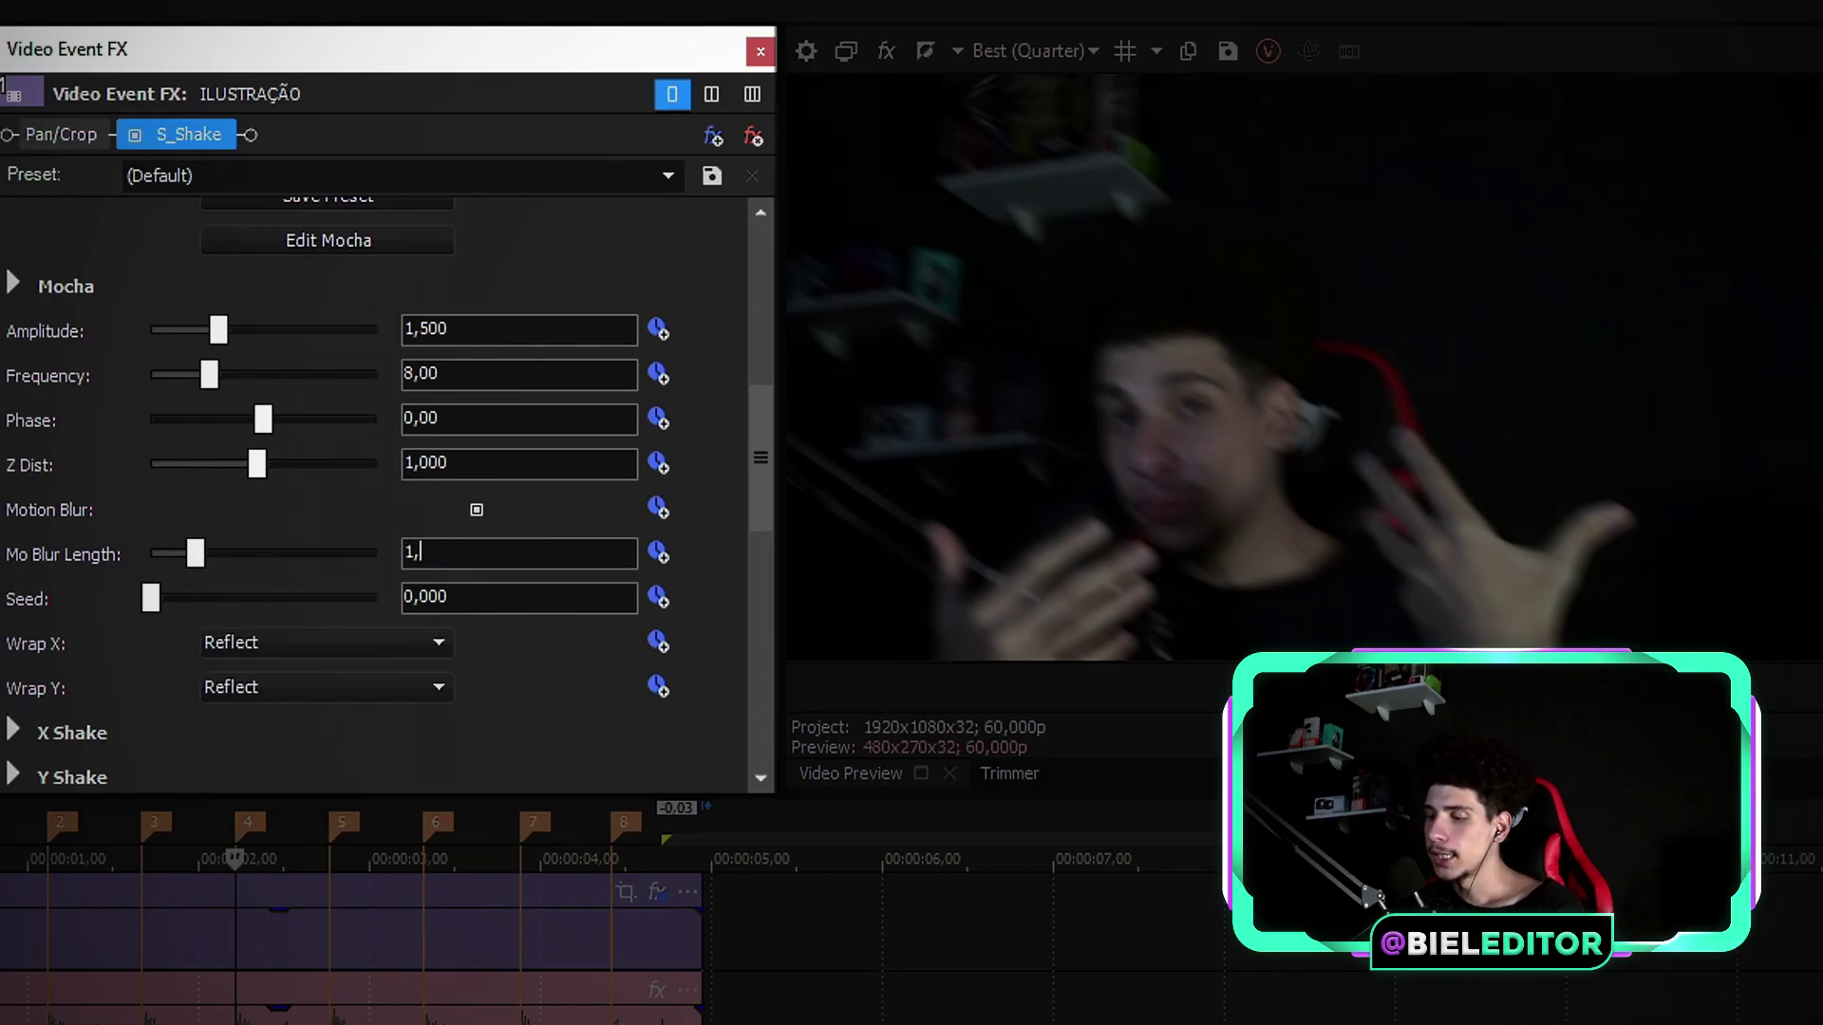
key(Return)
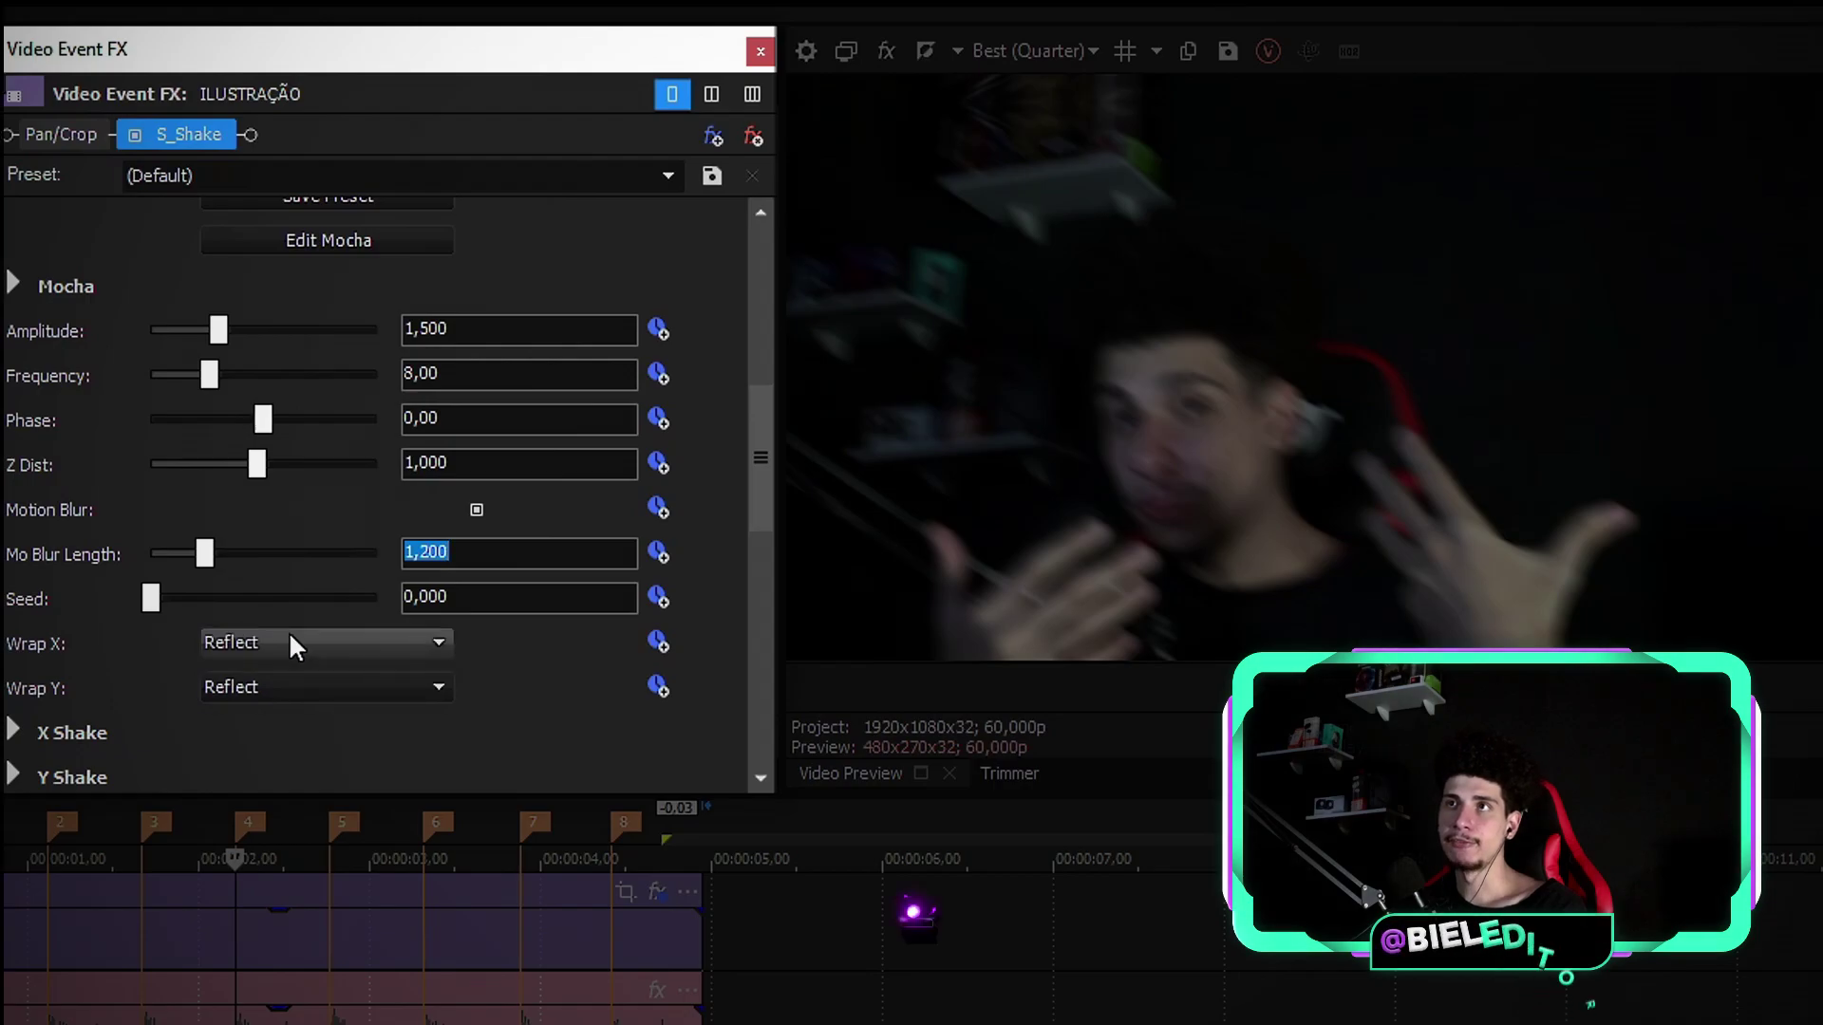
In the Y Shake settings, set Y Rand Amp to 0,250 and Y Rand Freq to 1,150.
drag(754, 429, 729, 594)
scroll(163, 737, down, 3)
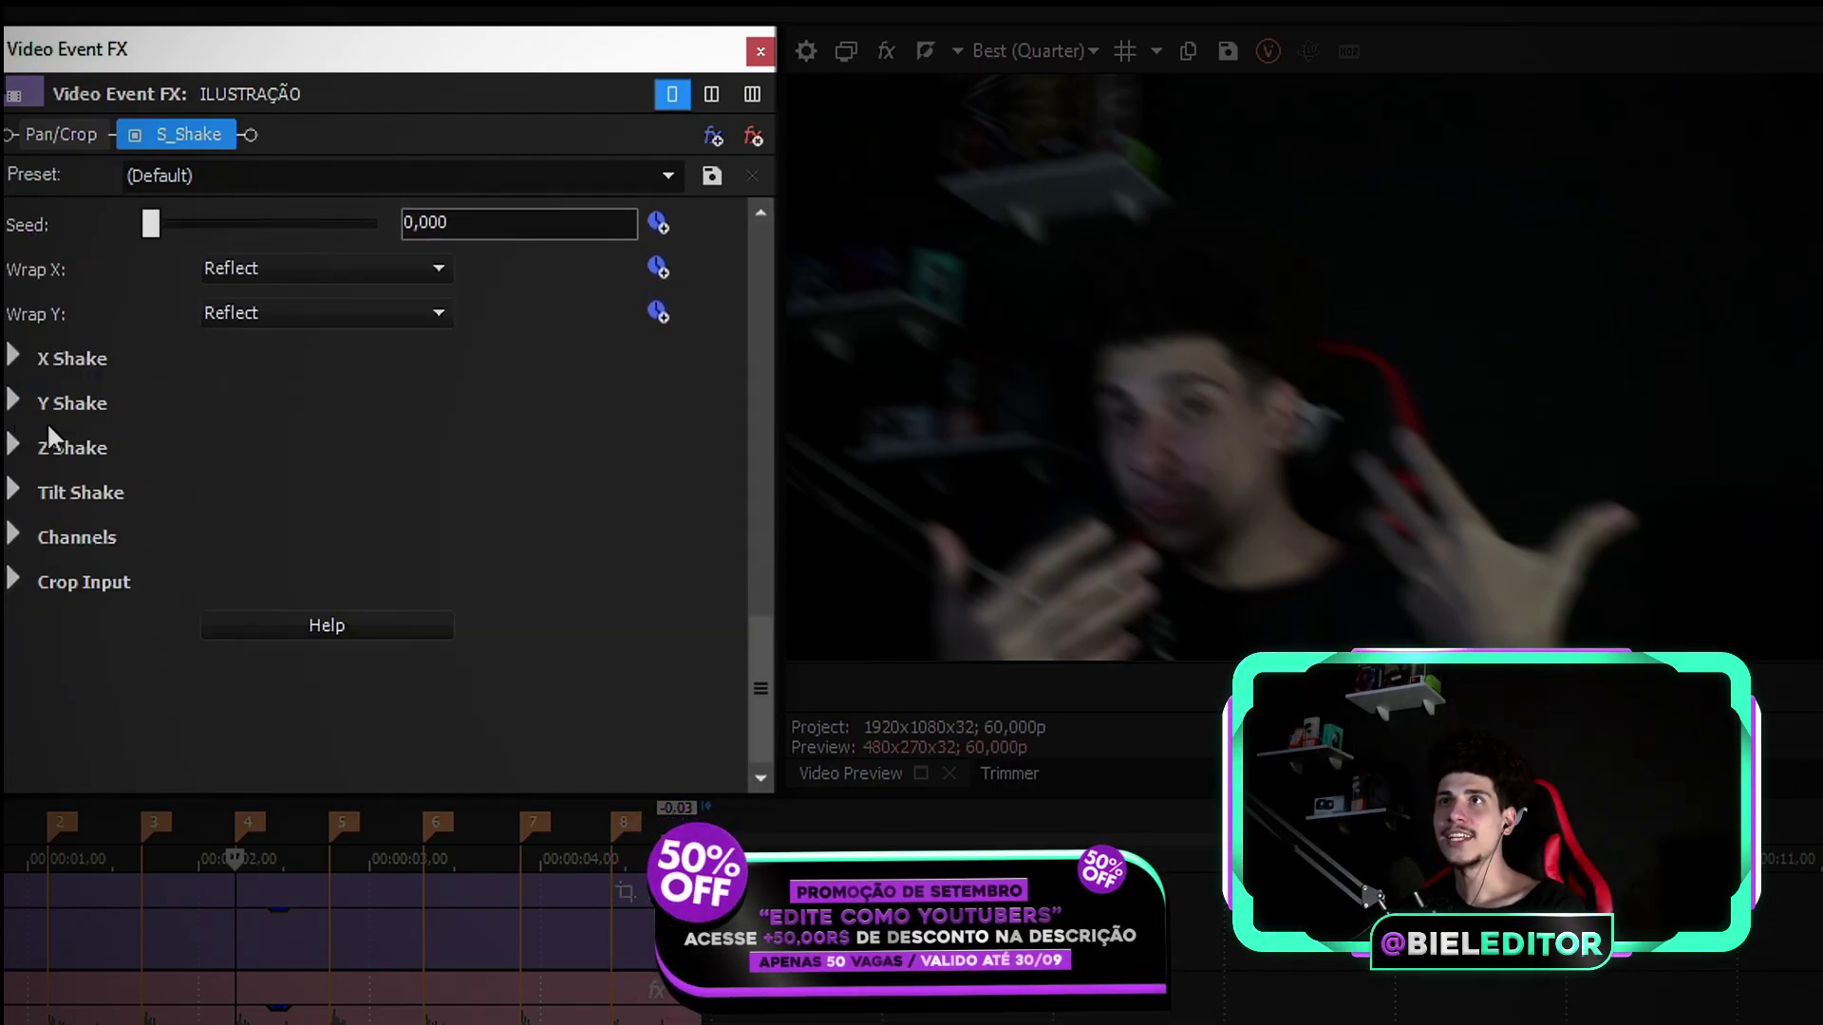
click(38, 402)
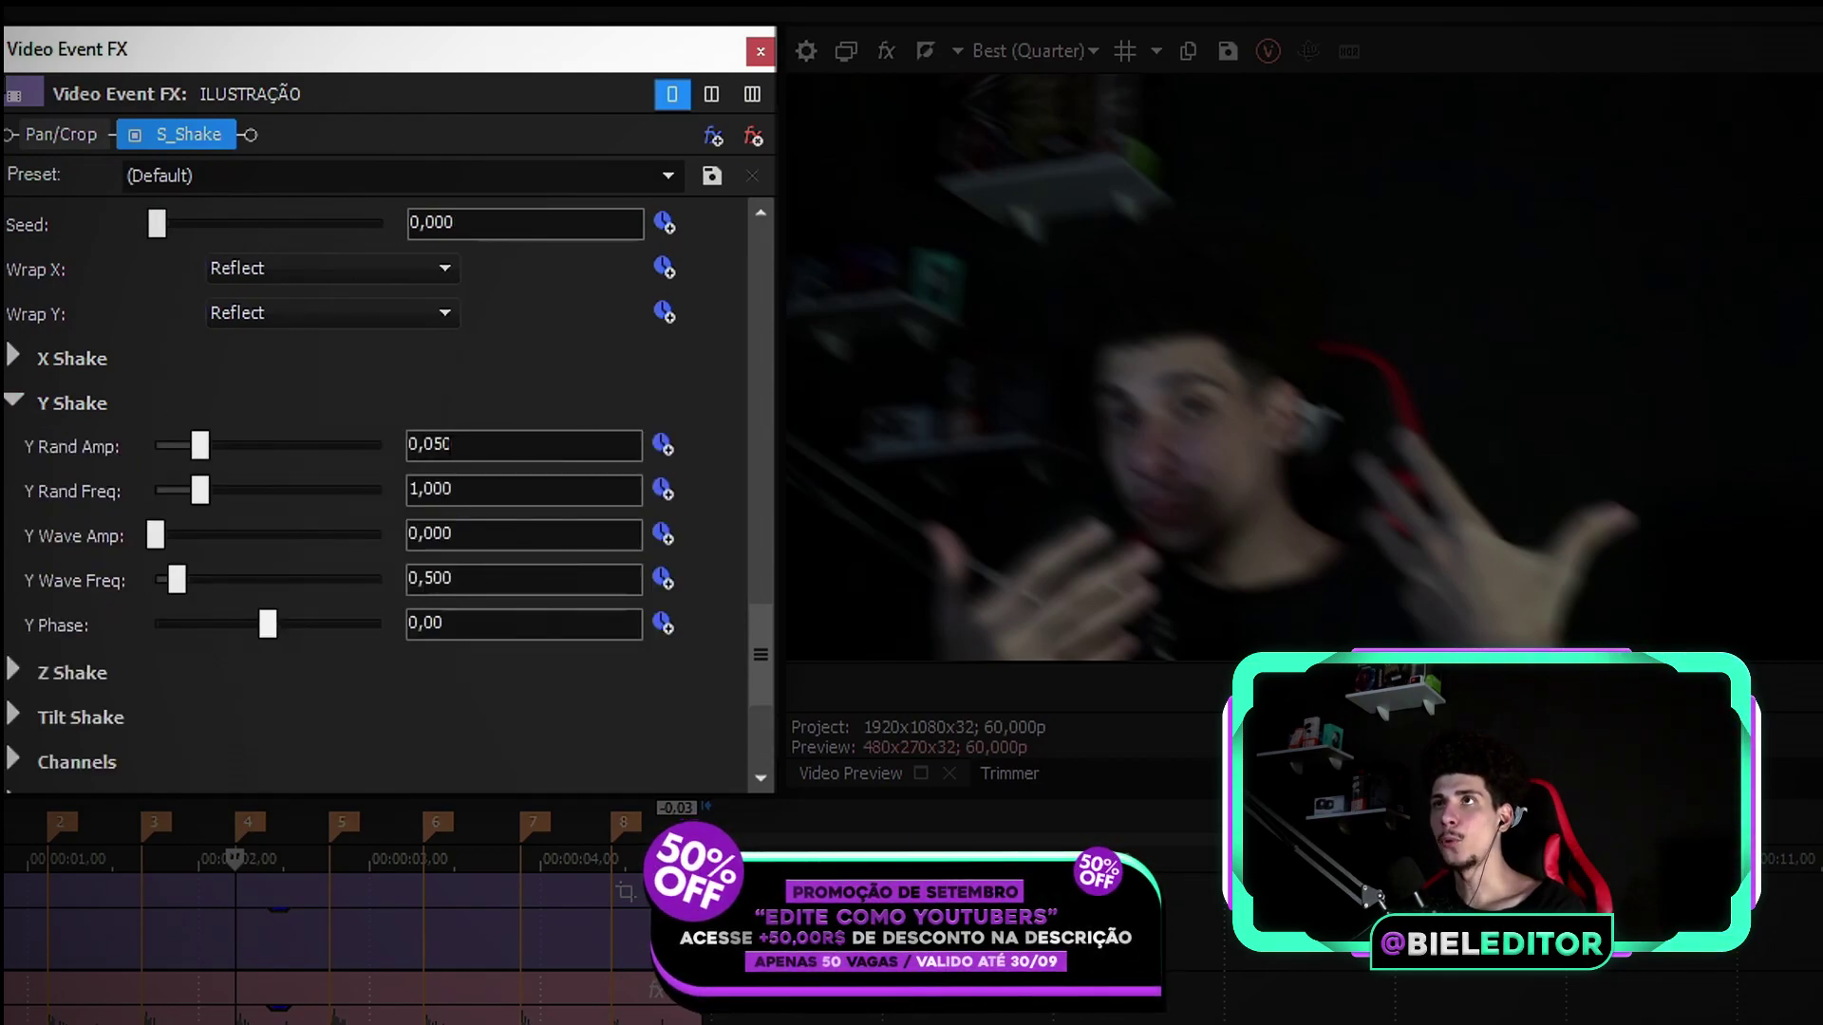
text(0,250)
click(74, 514)
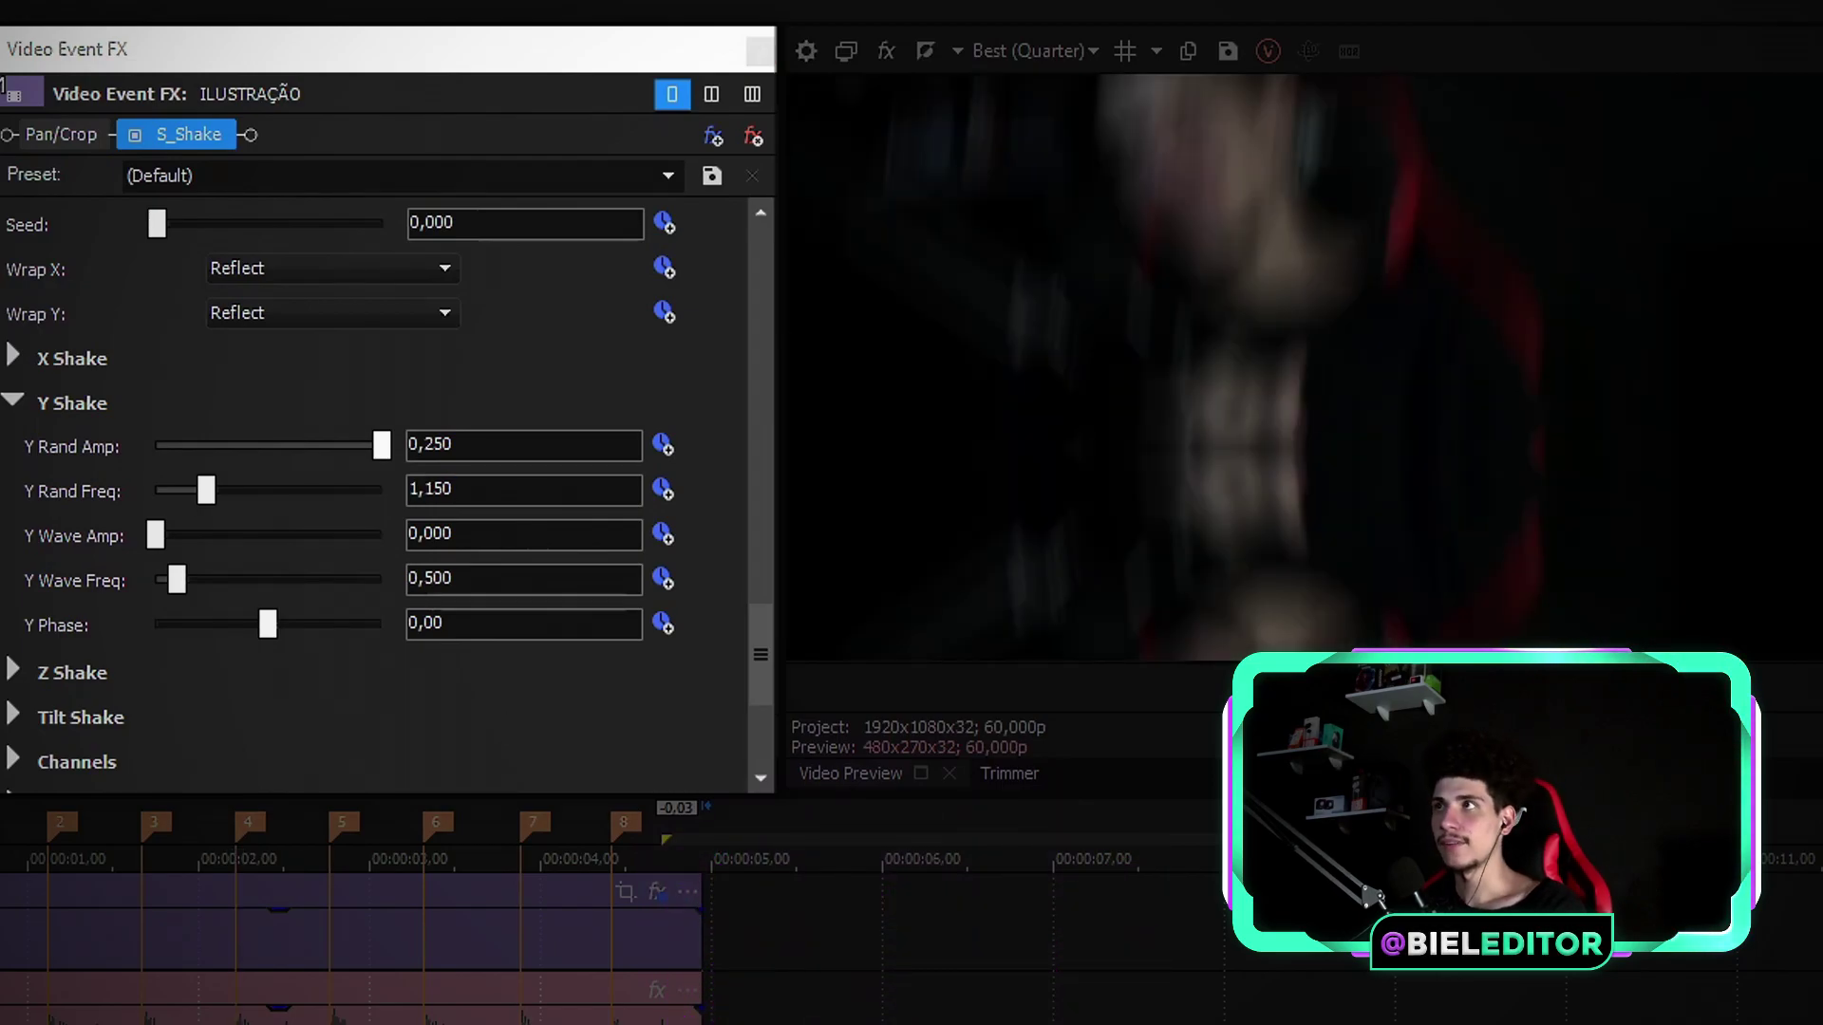
Disable S_Shake and open the event's Pan/Crop settings with the keyframe cursor synced to the timeline.
key(space)
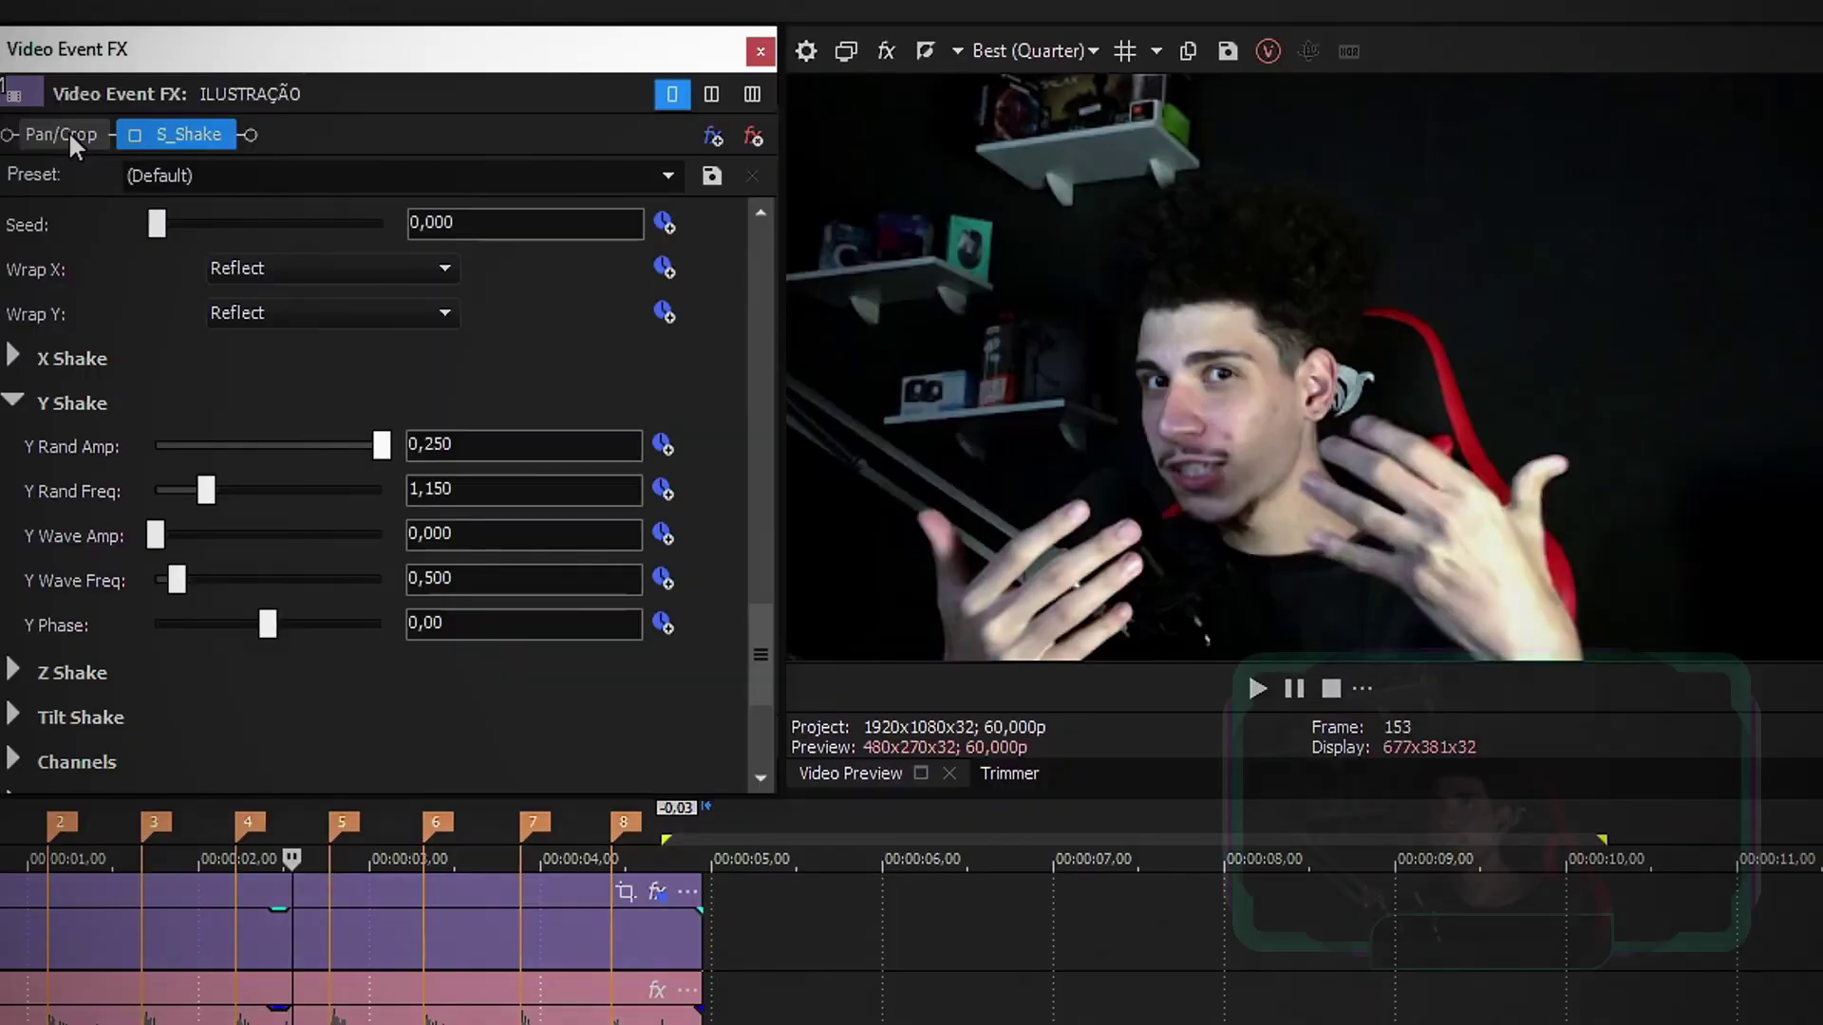
click(68, 133)
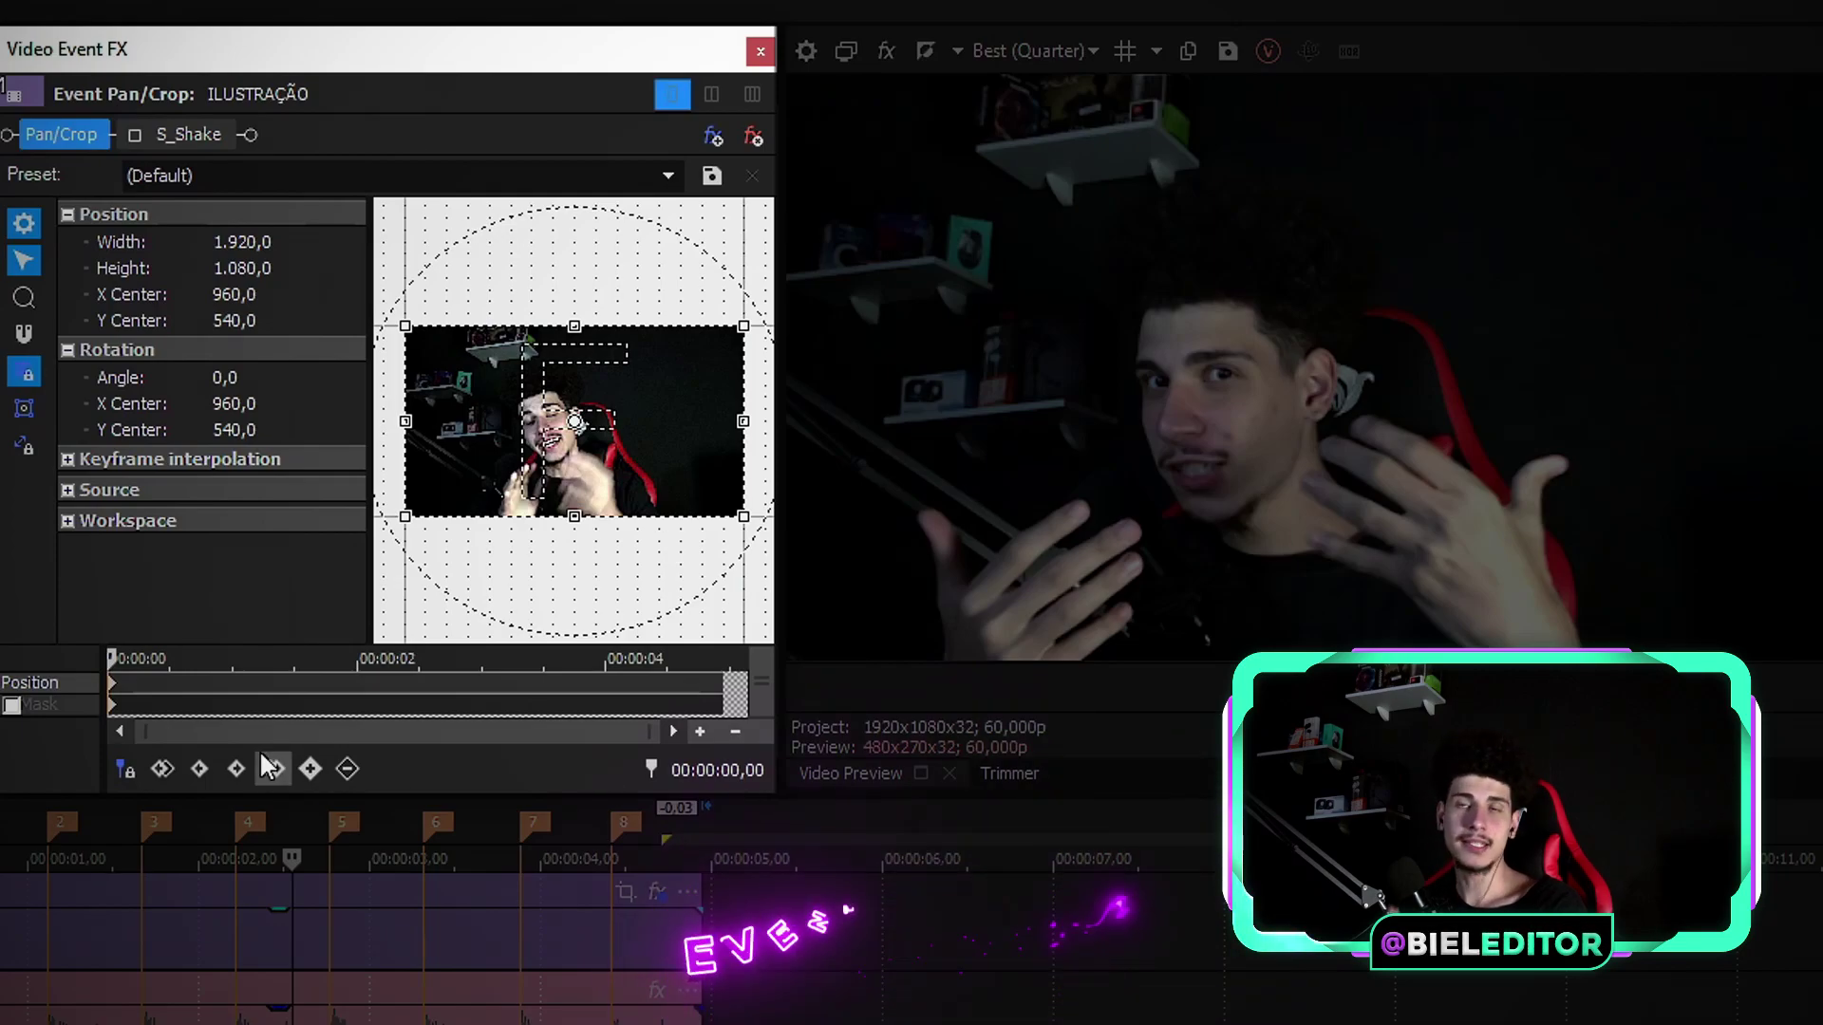
click(127, 765)
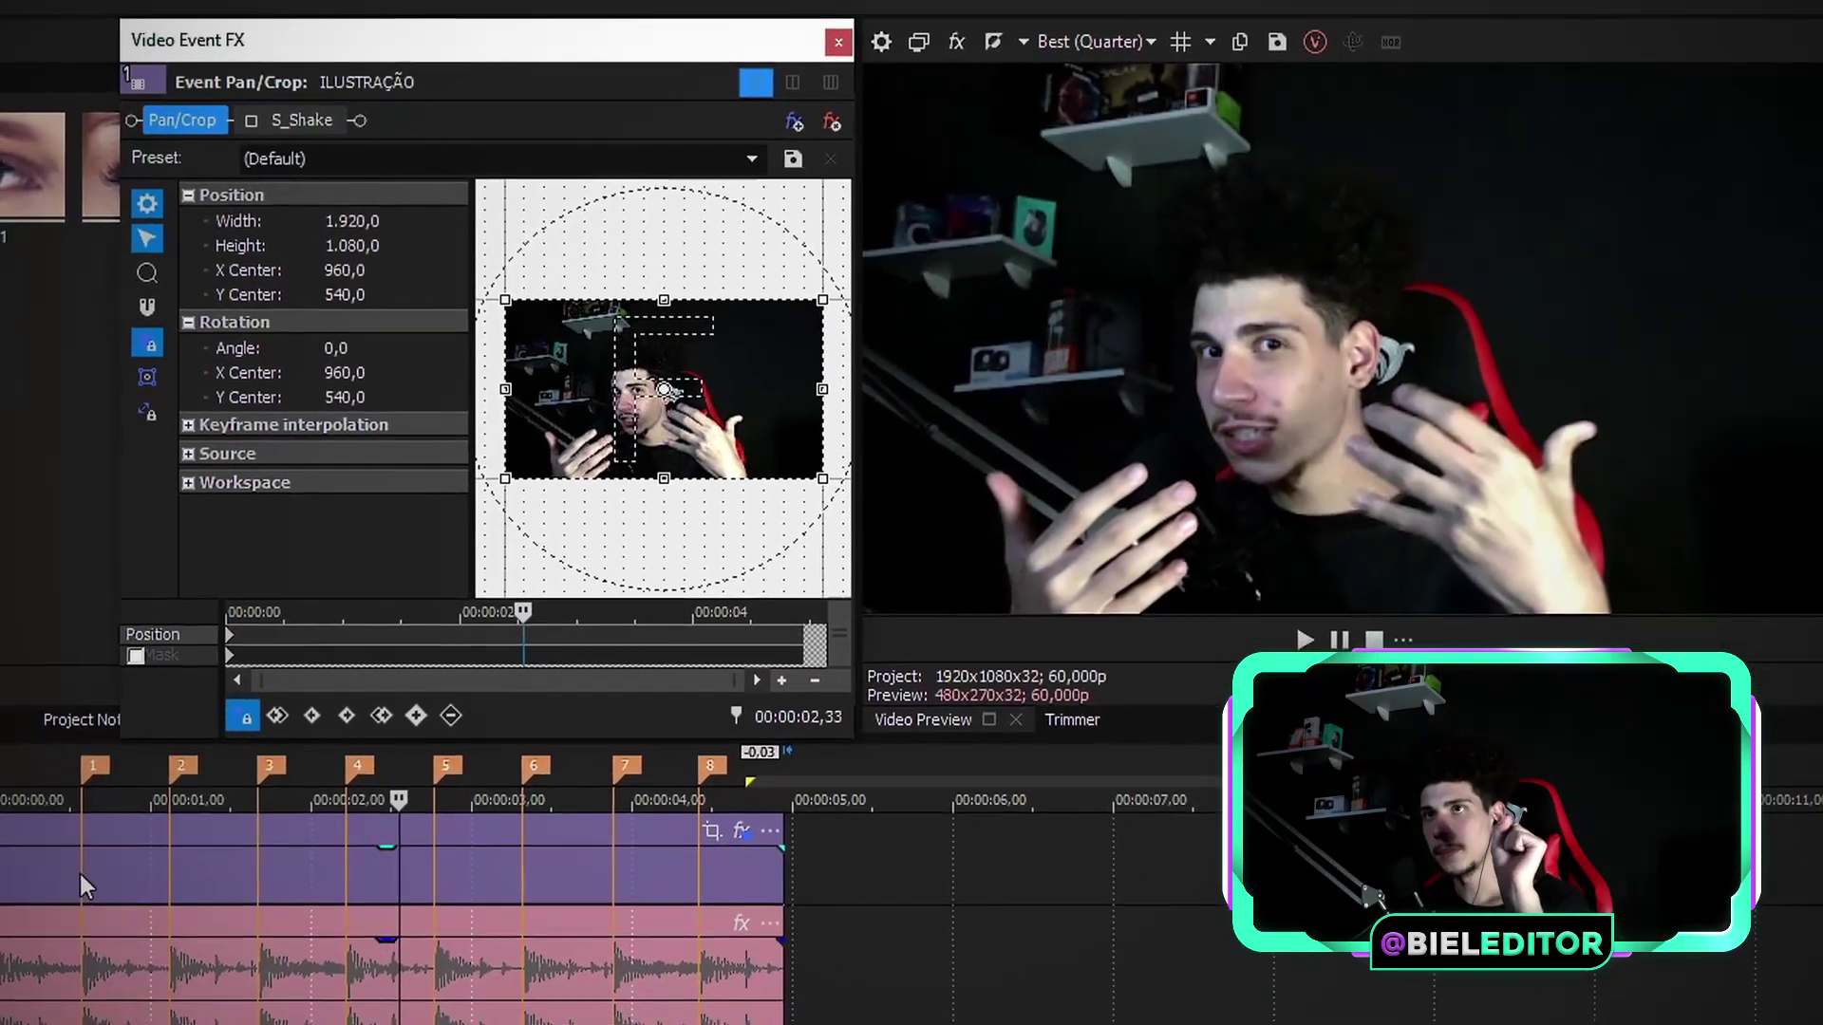
Add a Pan/Crop position keyframe one frame before marker 1, at 00:00:00,33.
click(5, 912)
click(429, 709)
scroll(408, 634, up, 2)
key(Left)
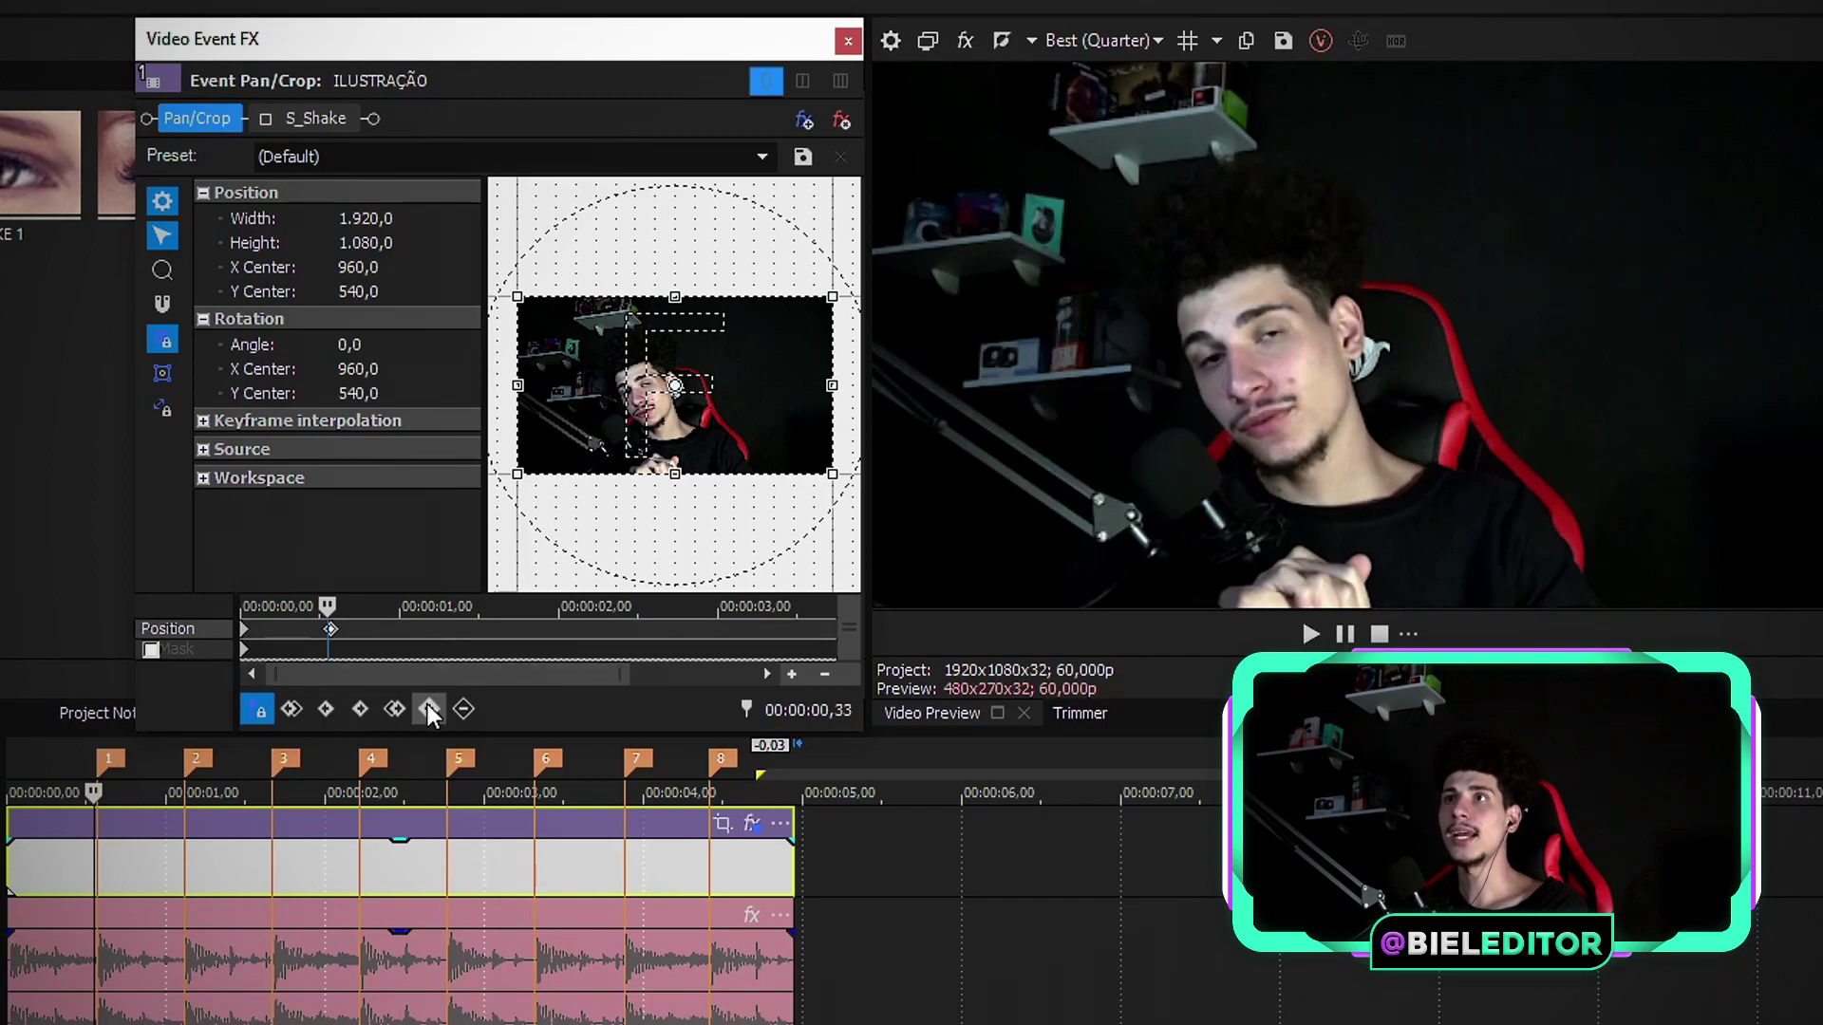
Add a keyframe at 00:00:00,34 and shrink its centred crop frame to about 1.657 by 932 to zoom in.
scroll(406, 646, up, 3)
click(544, 651)
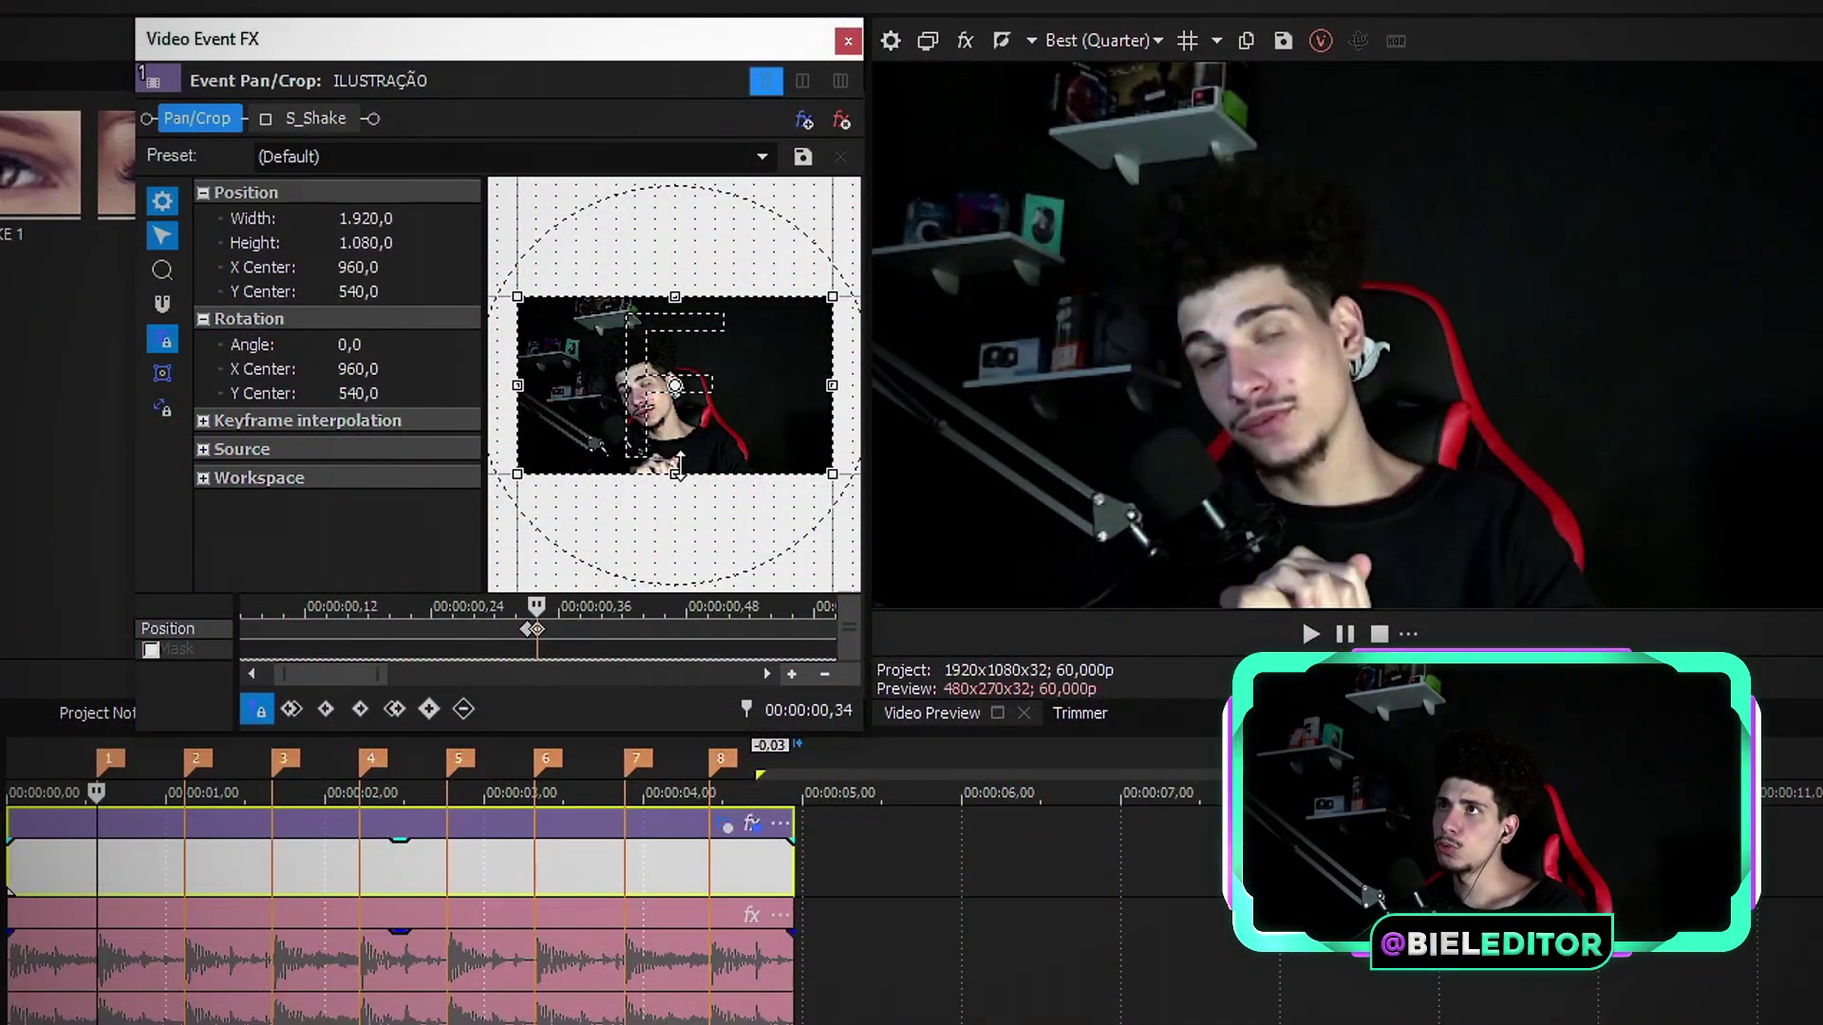
drag(677, 465, 664, 459)
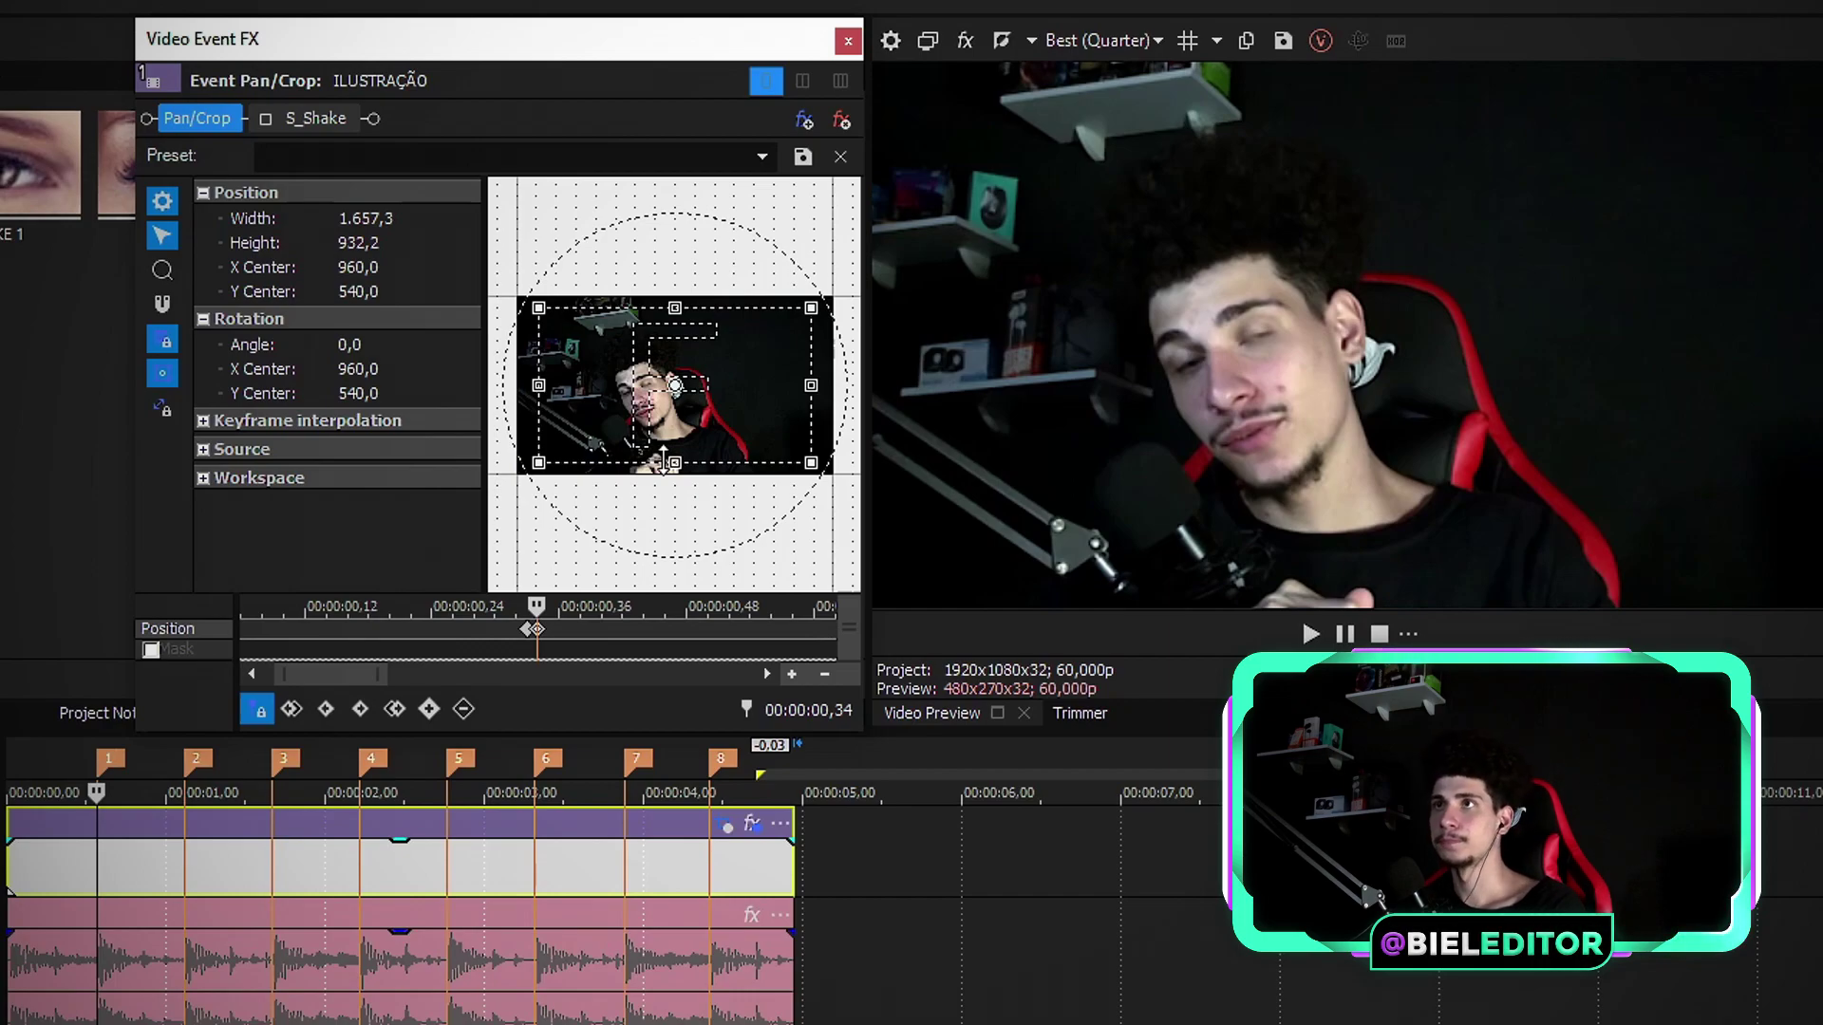
Set the keyframe interpolation to Slow at 00:00:00,33 and Fast at 00:00:00,34.
click(528, 630)
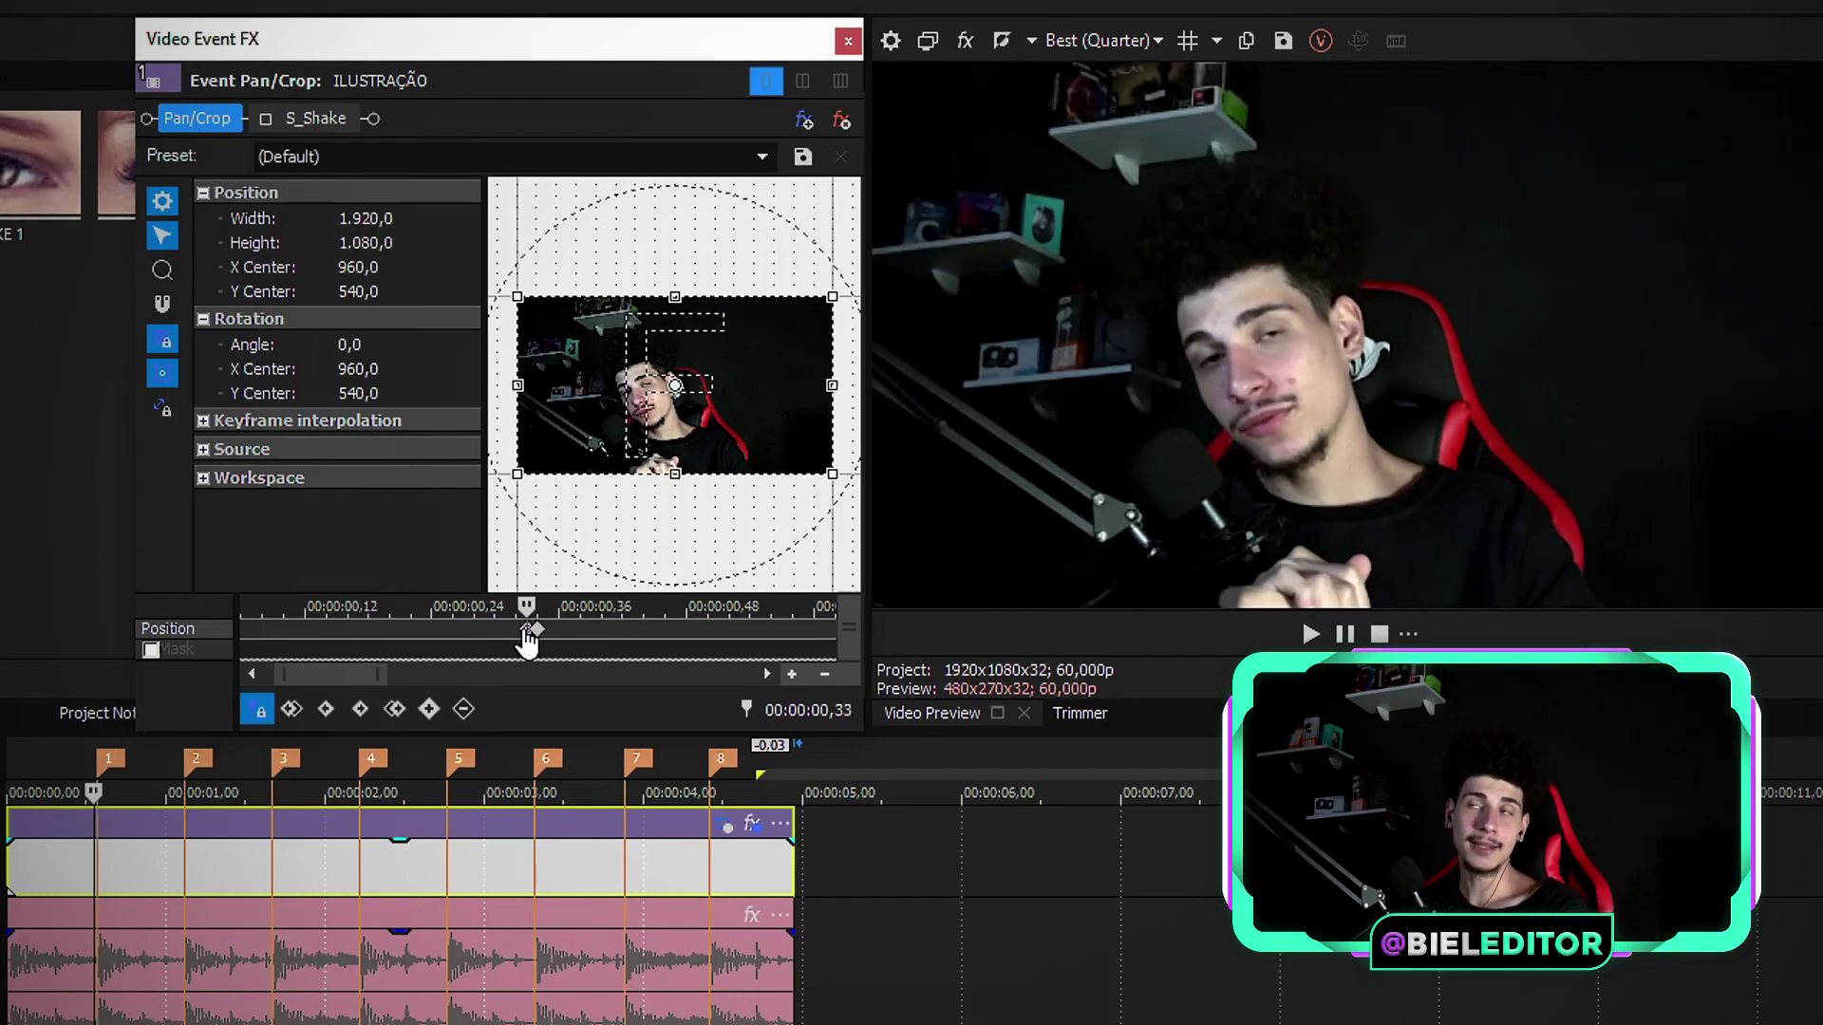
right_click(525, 629)
click(582, 863)
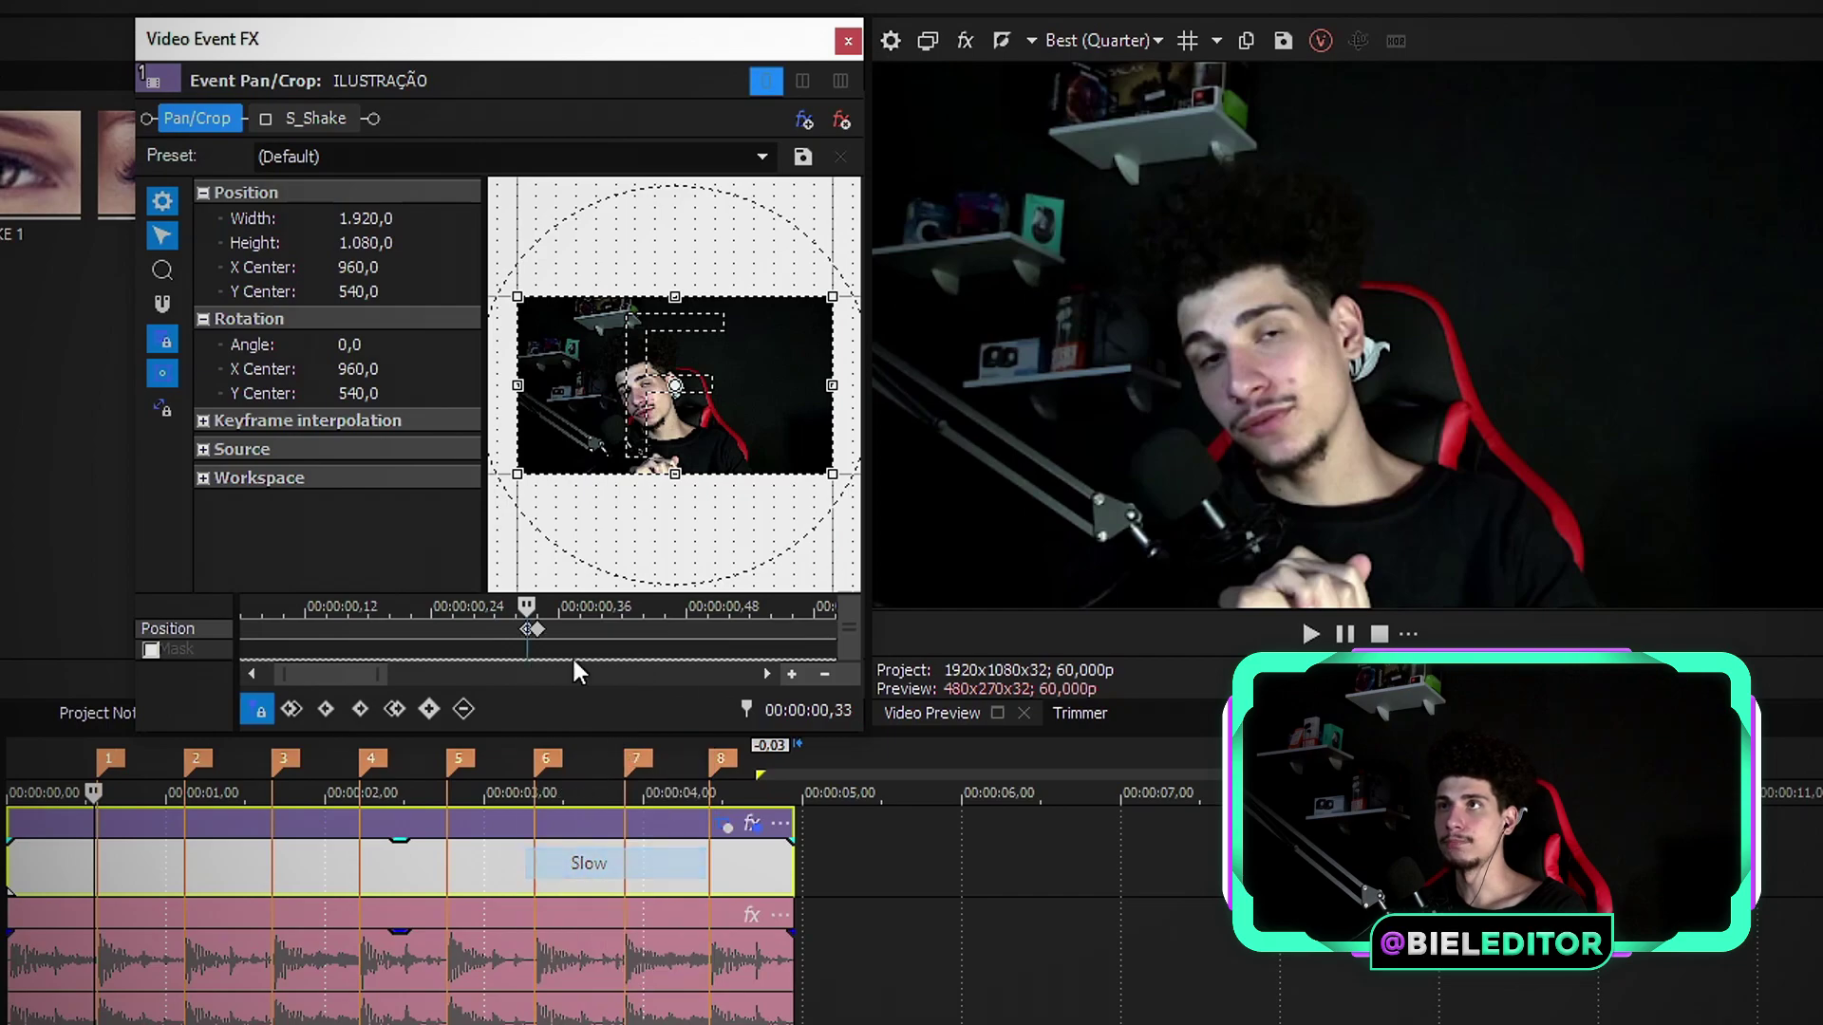
click(537, 629)
right_click(537, 630)
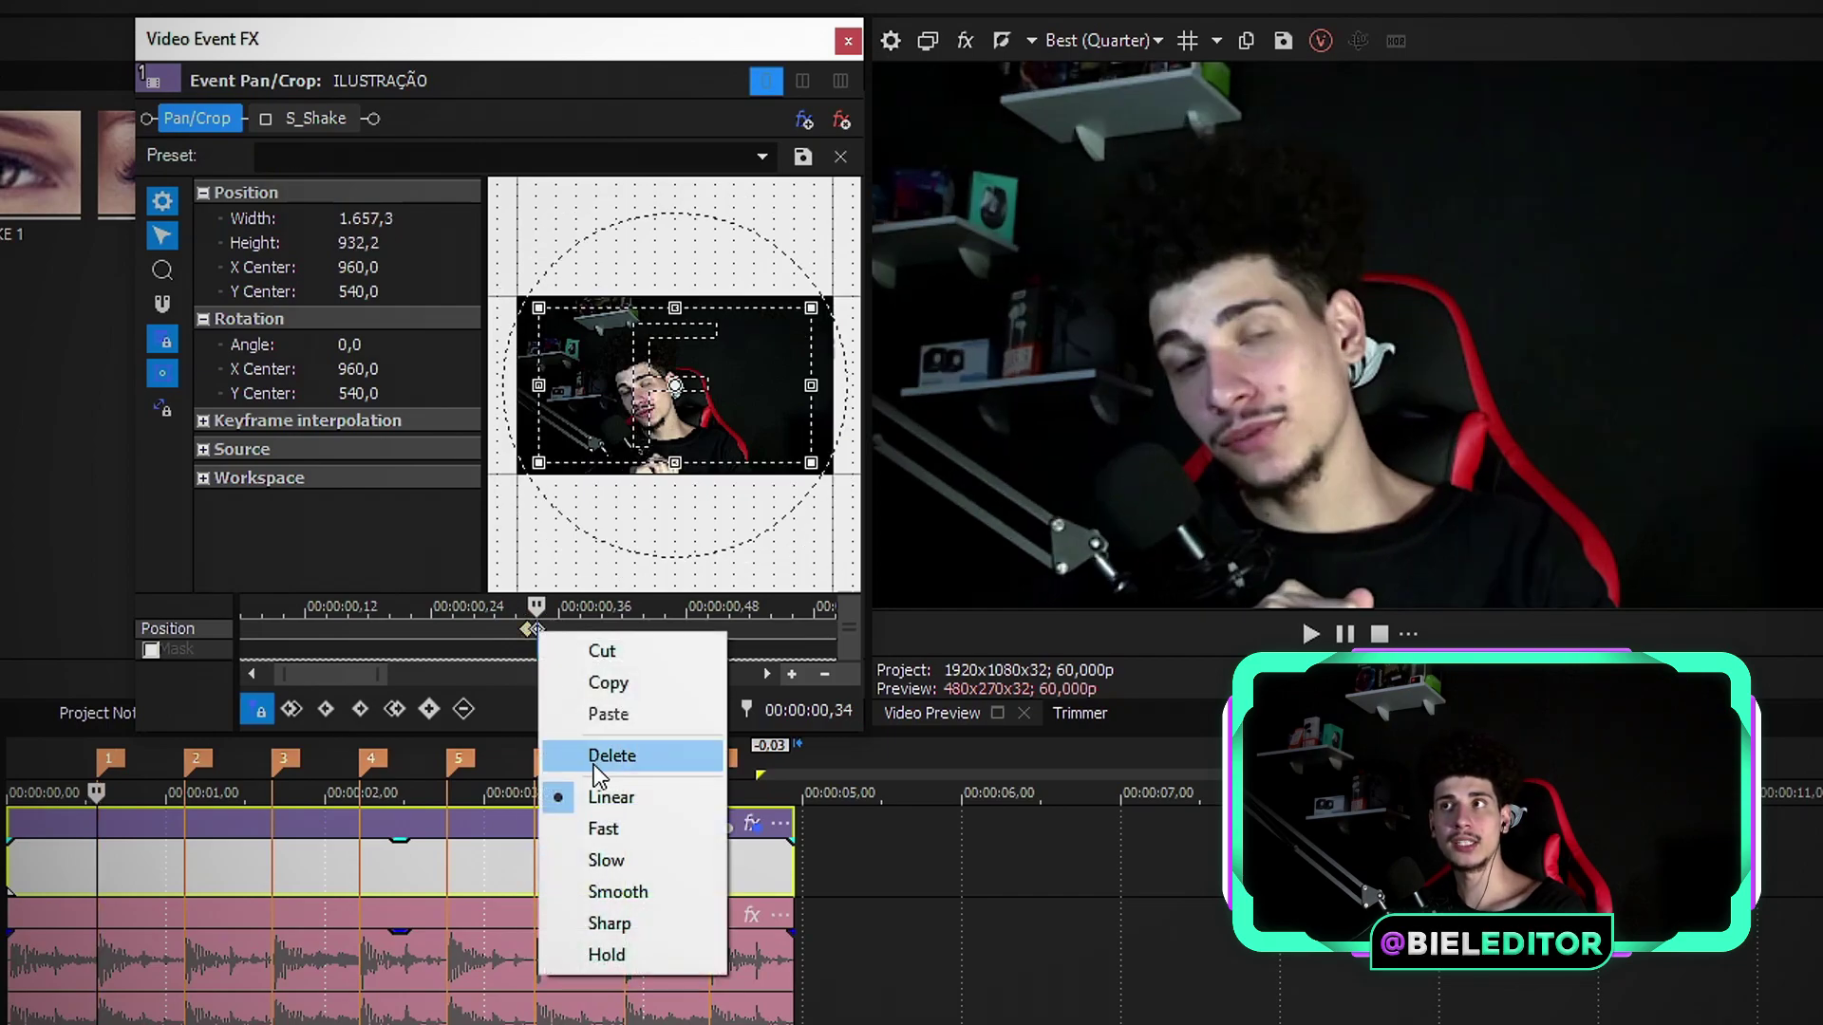
click(584, 827)
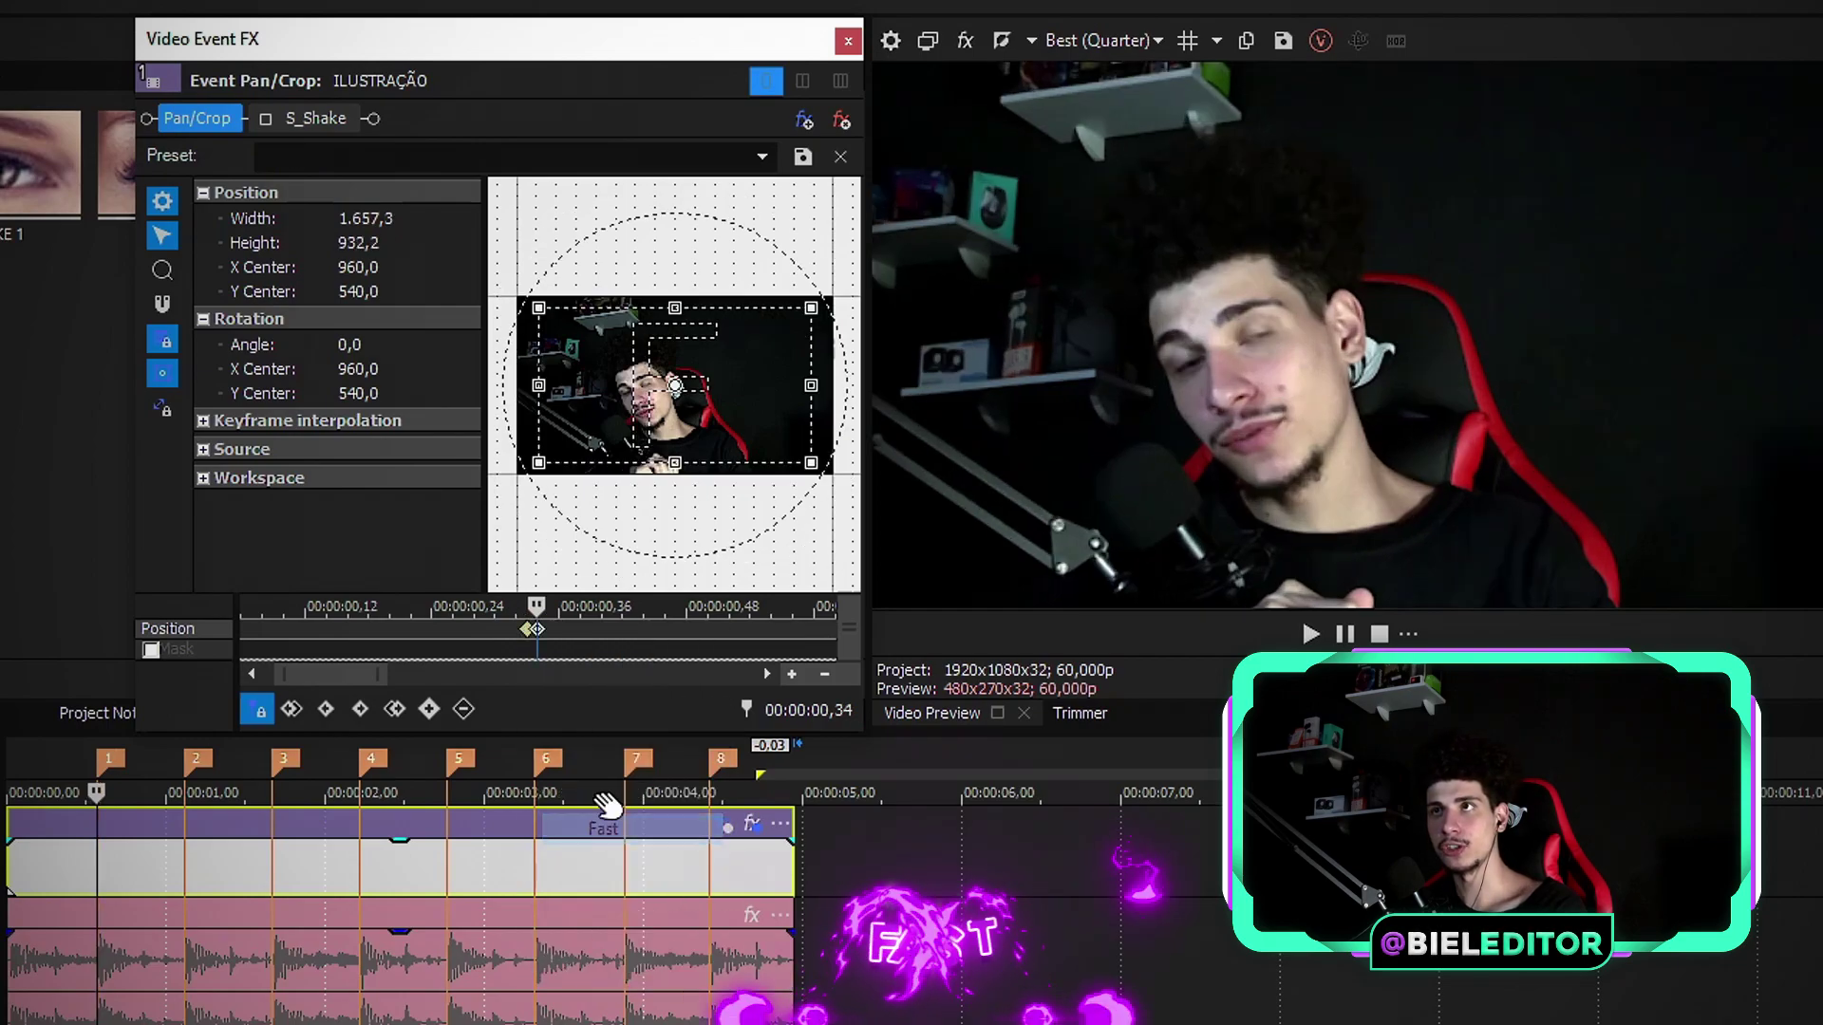
Delete the initial position keyframe at 00:00:00,00 and scrub across marker 1 to check the zoom.
click(245, 631)
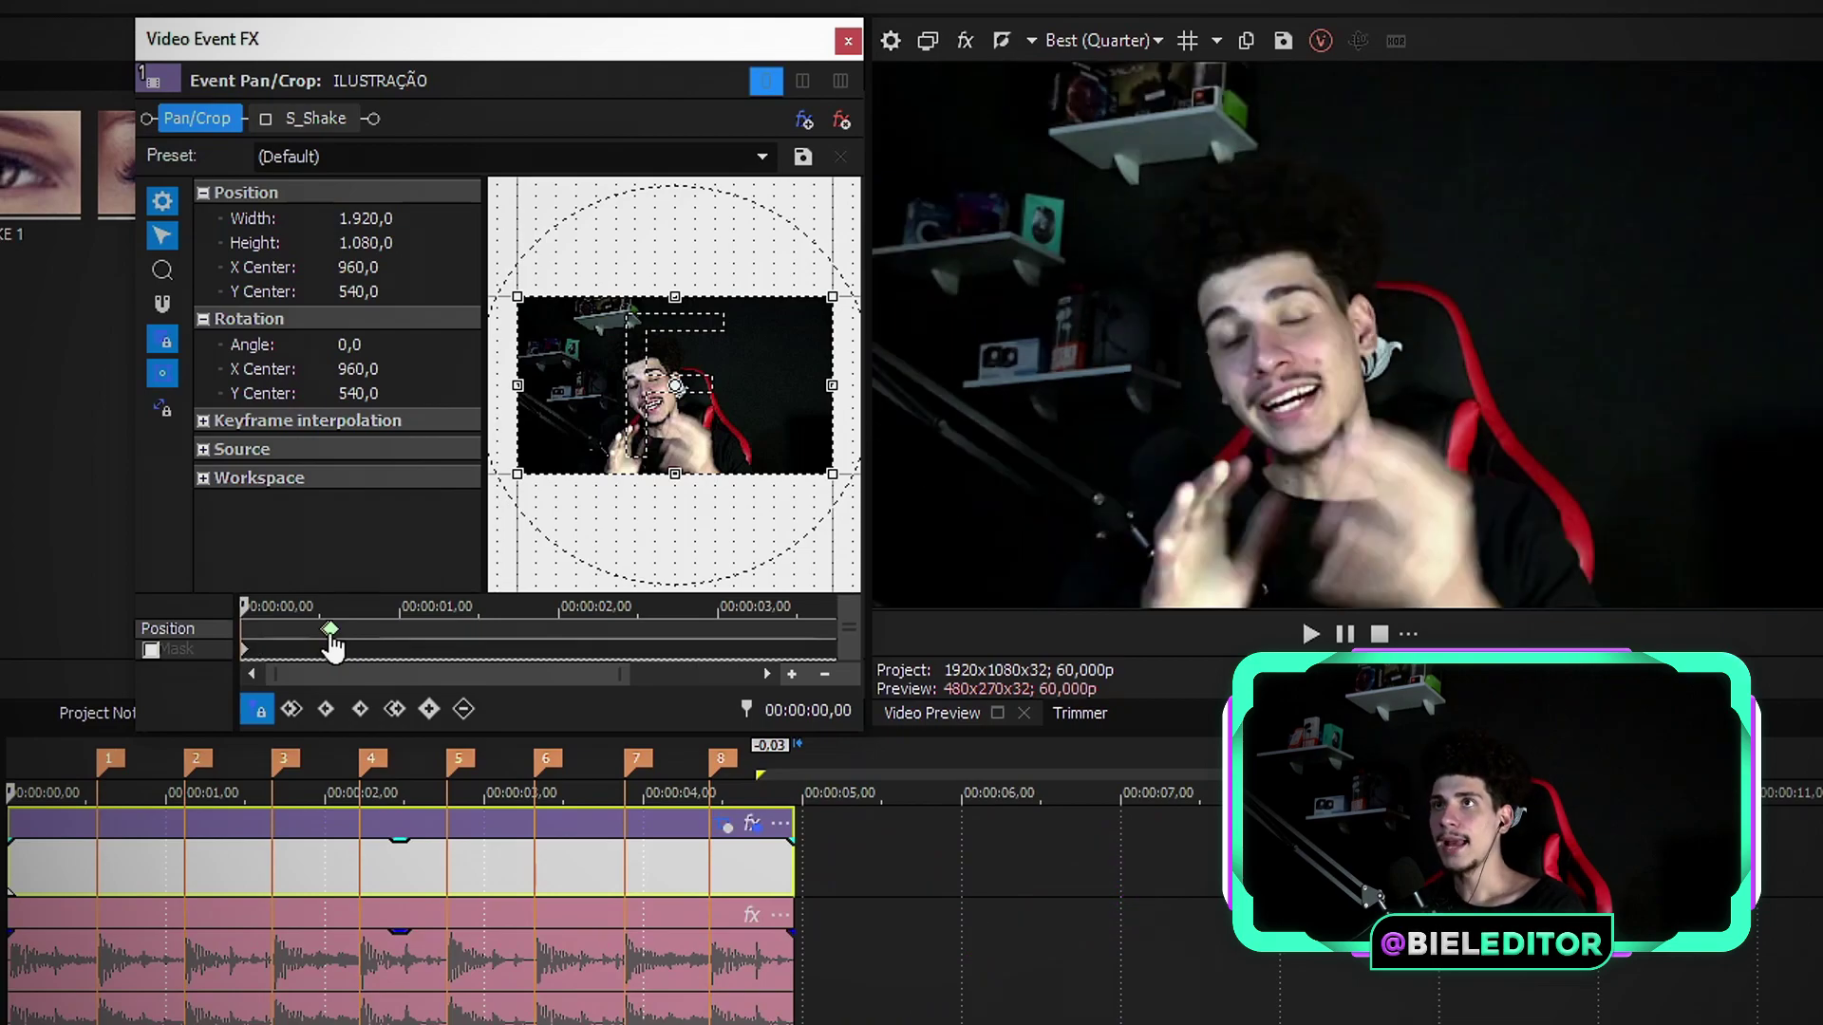
drag(334, 634, 356, 638)
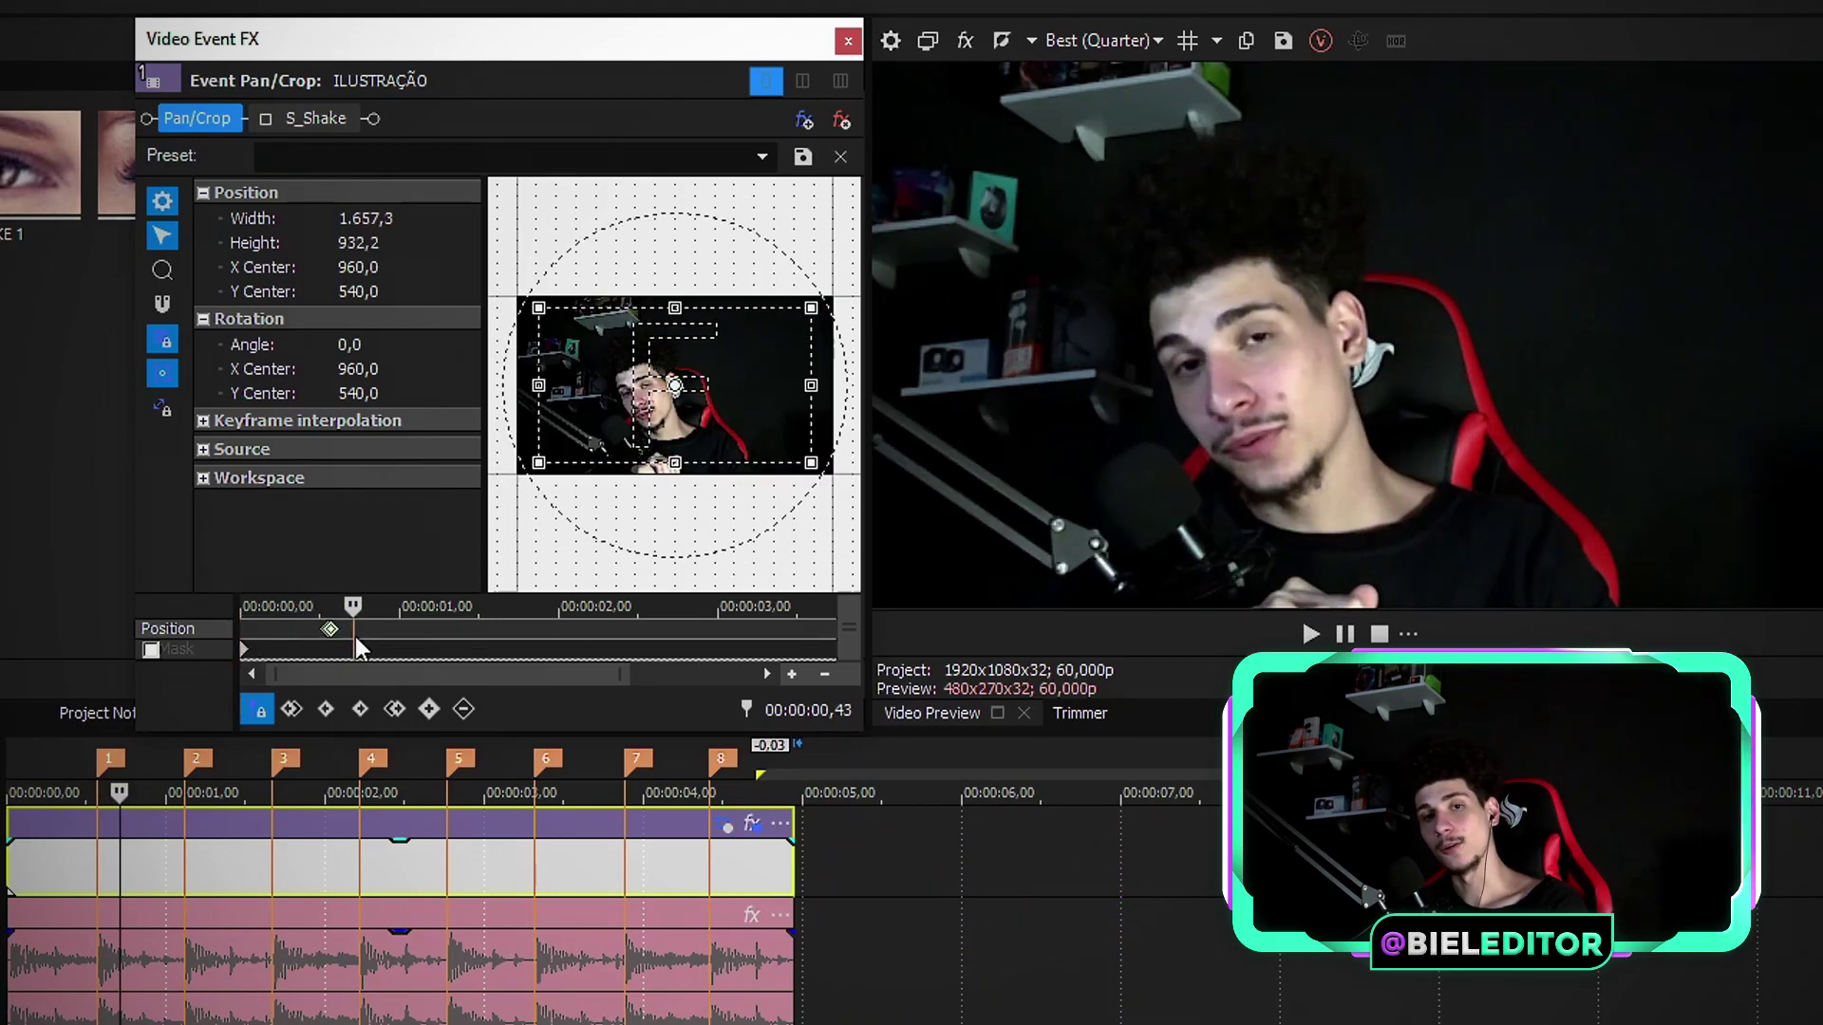
click(96, 858)
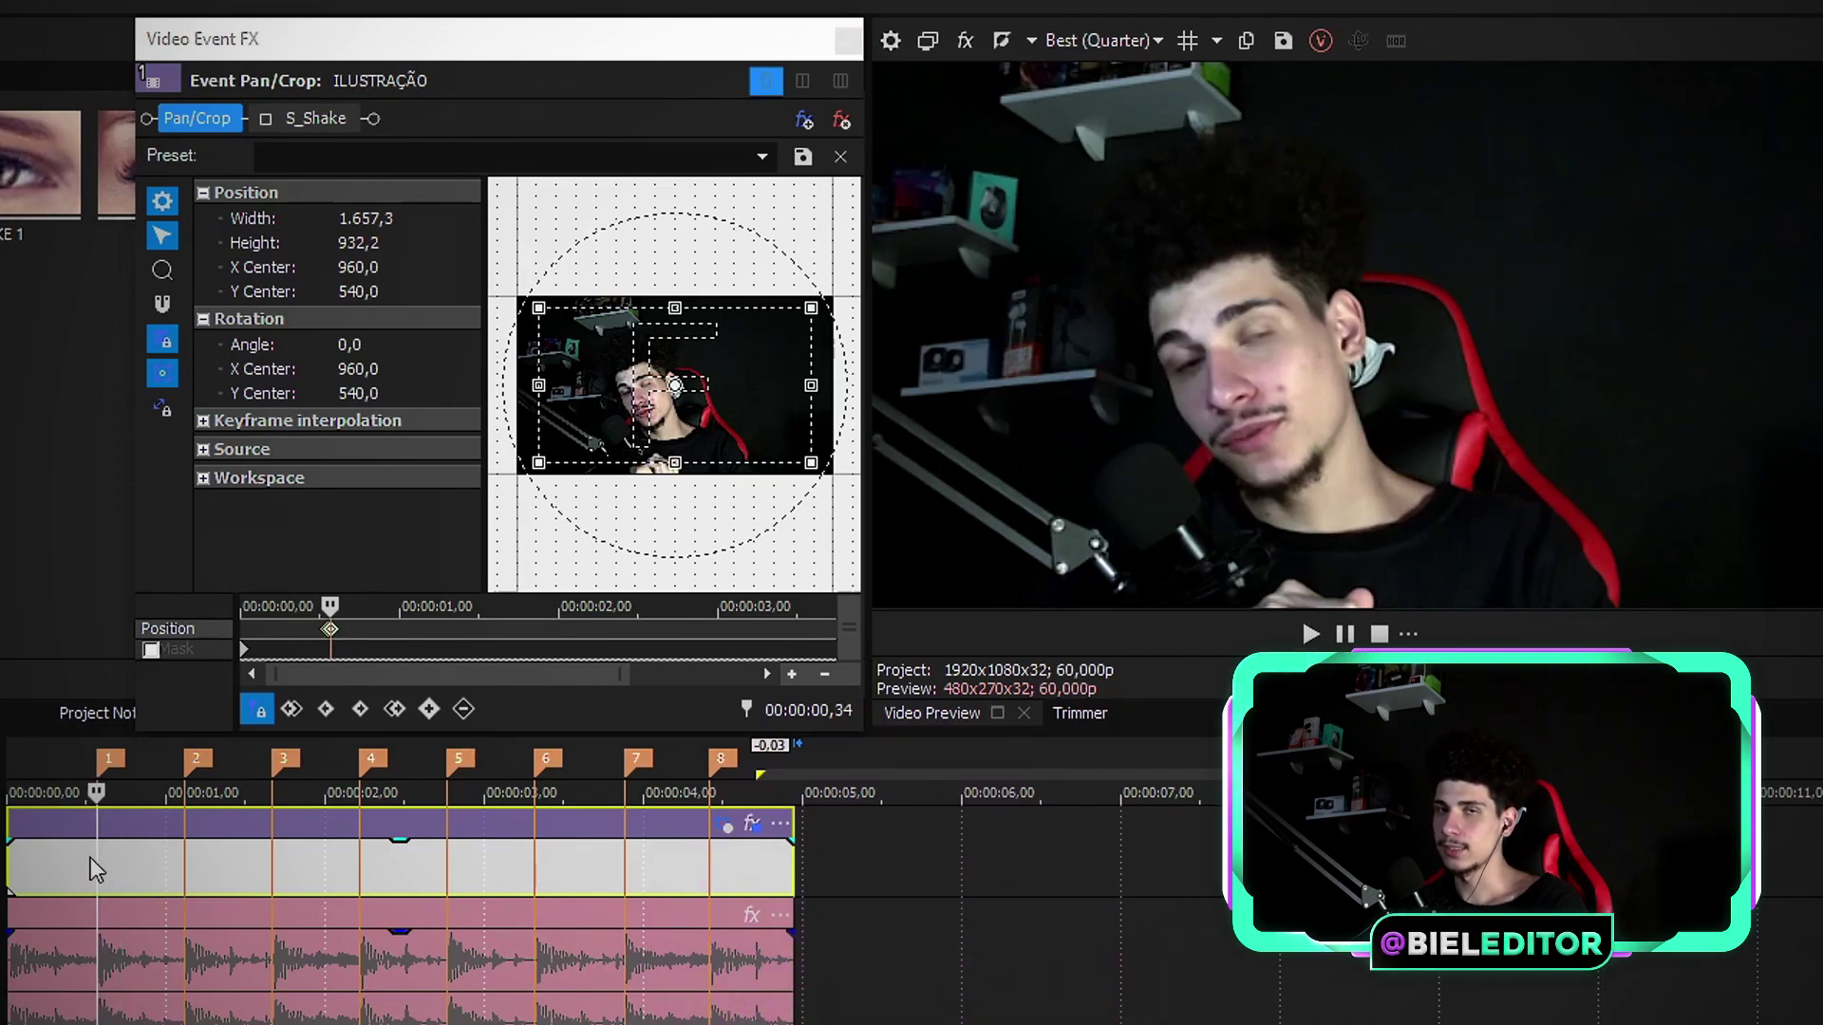
Copy the two zoom keyframes at marker 1 and paste them one frame before marker 2, at 00:00:01,06.
scroll(396, 636, up, 5)
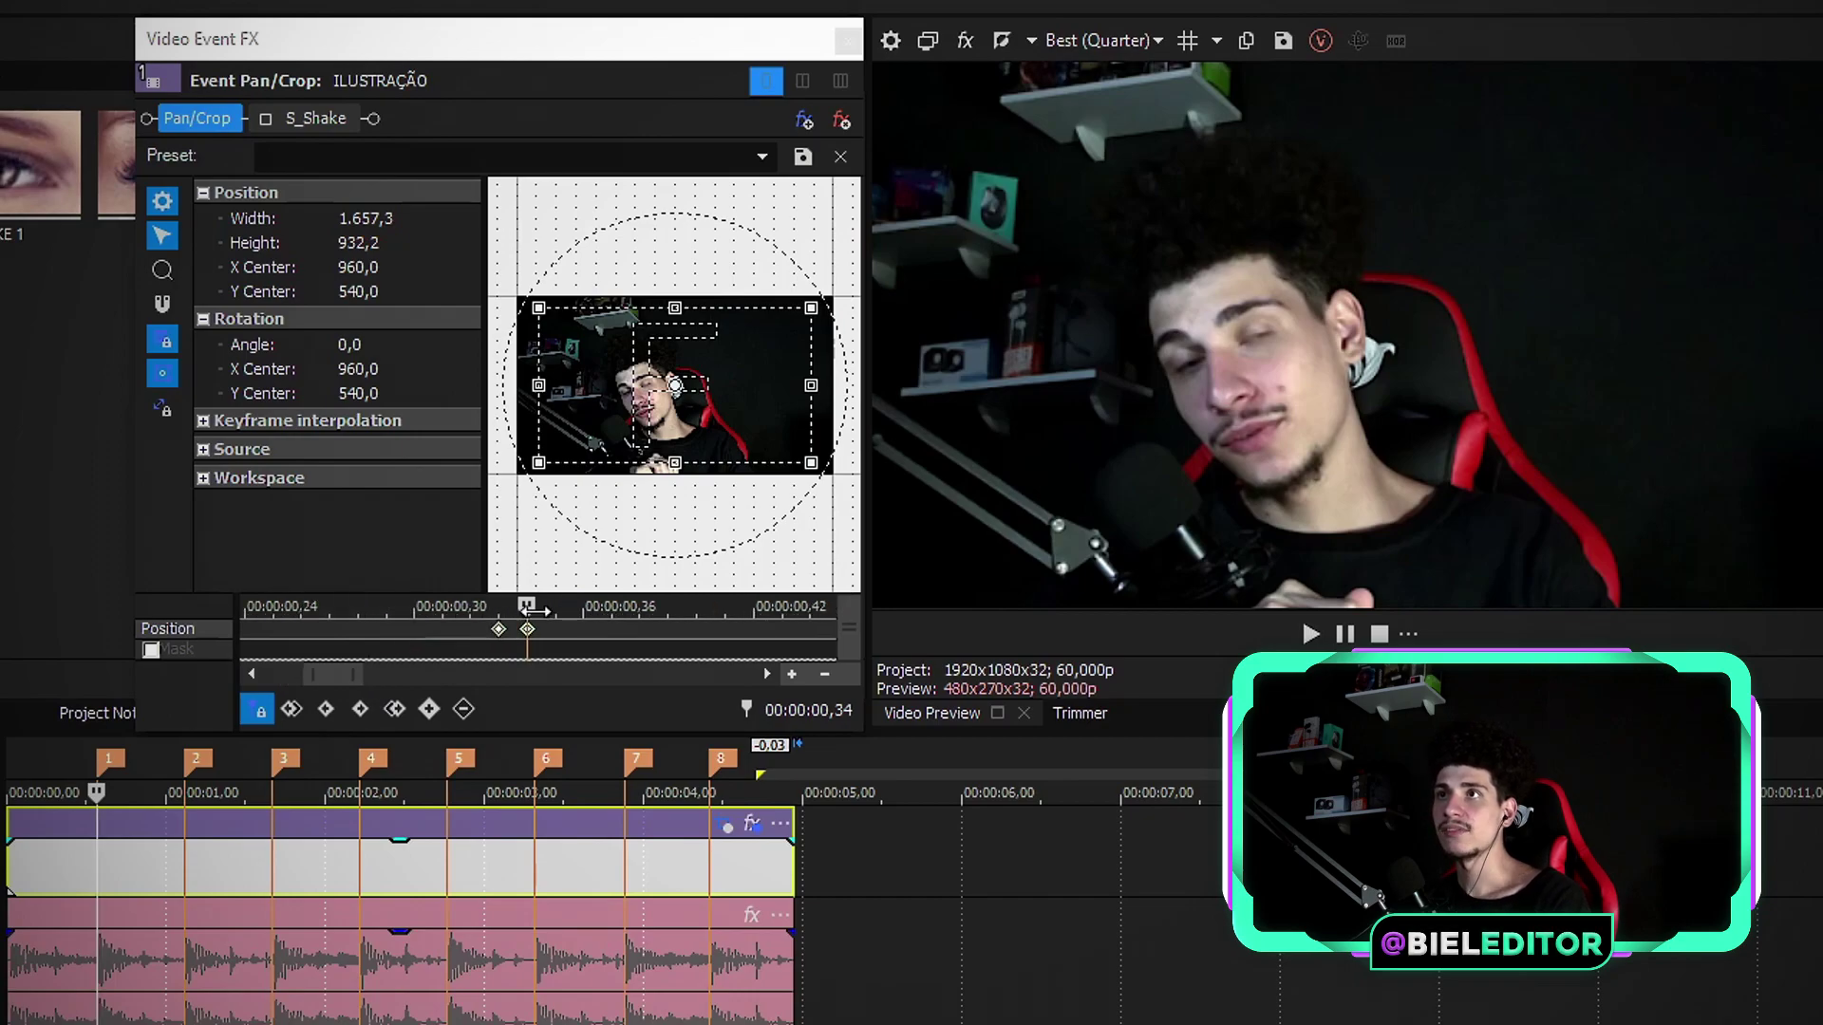
key(Left)
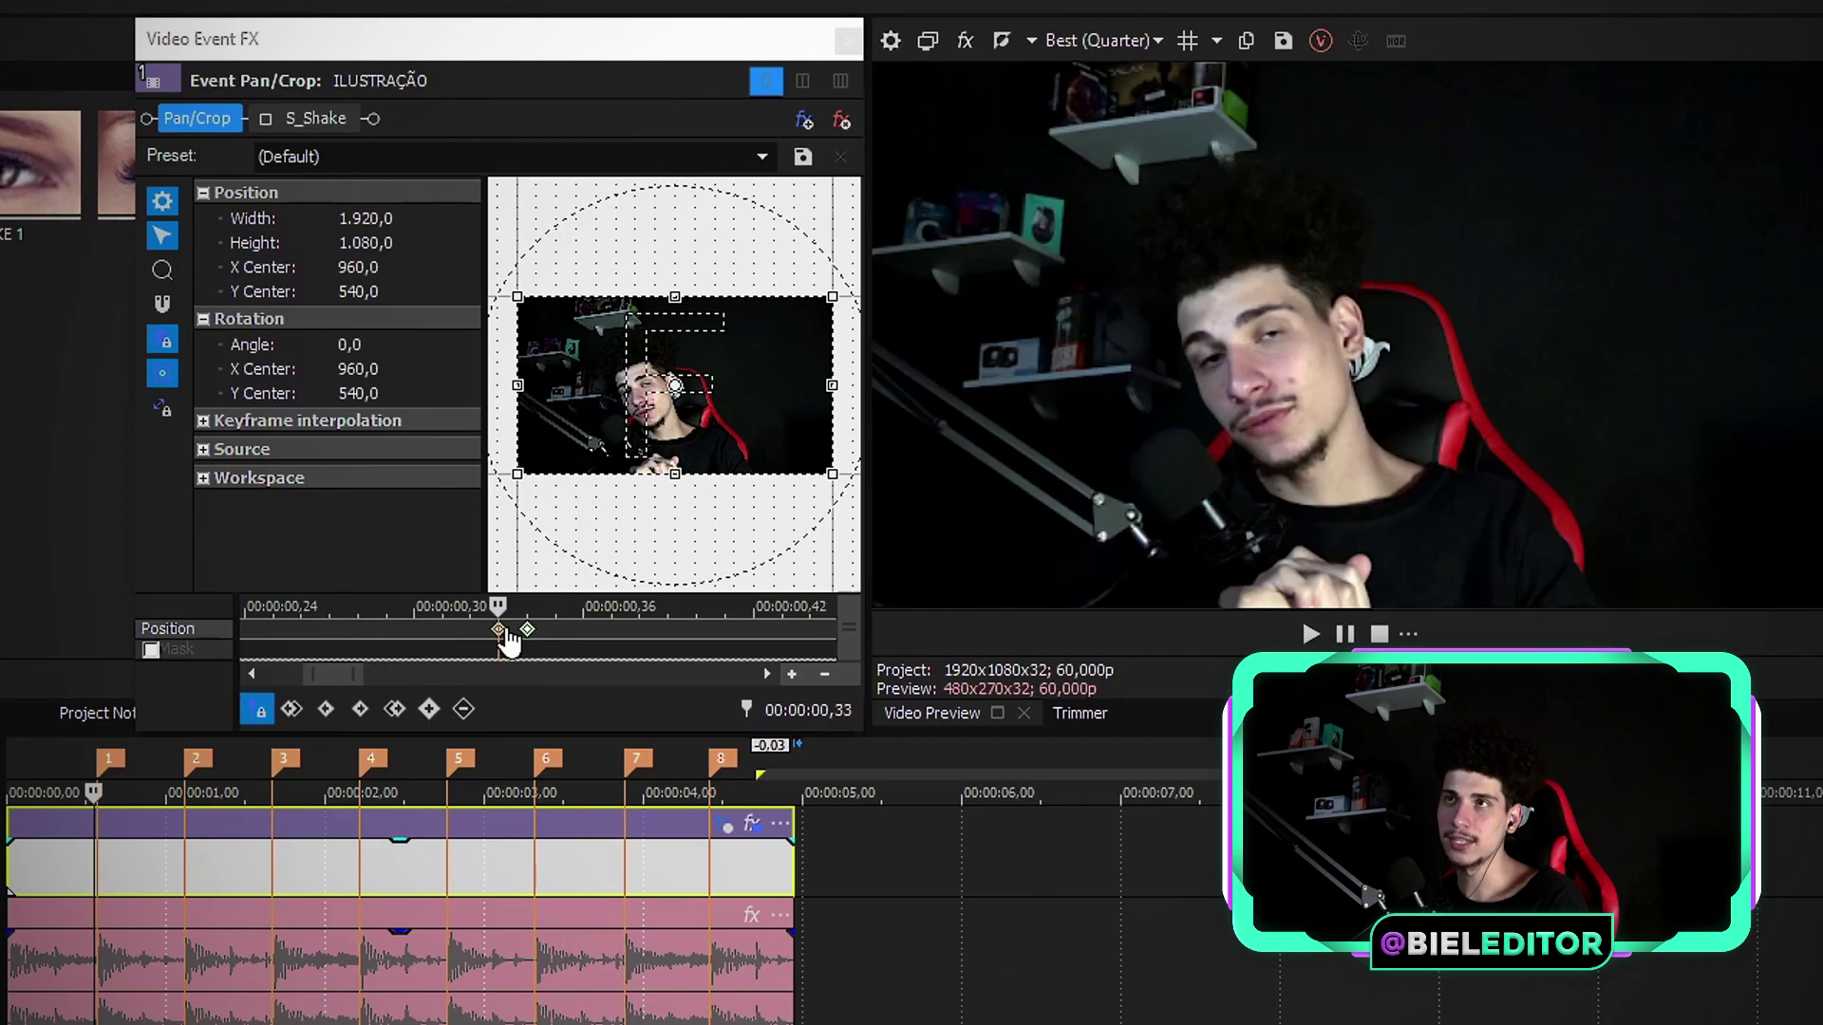
click(180, 857)
scroll(400, 641, down, 4)
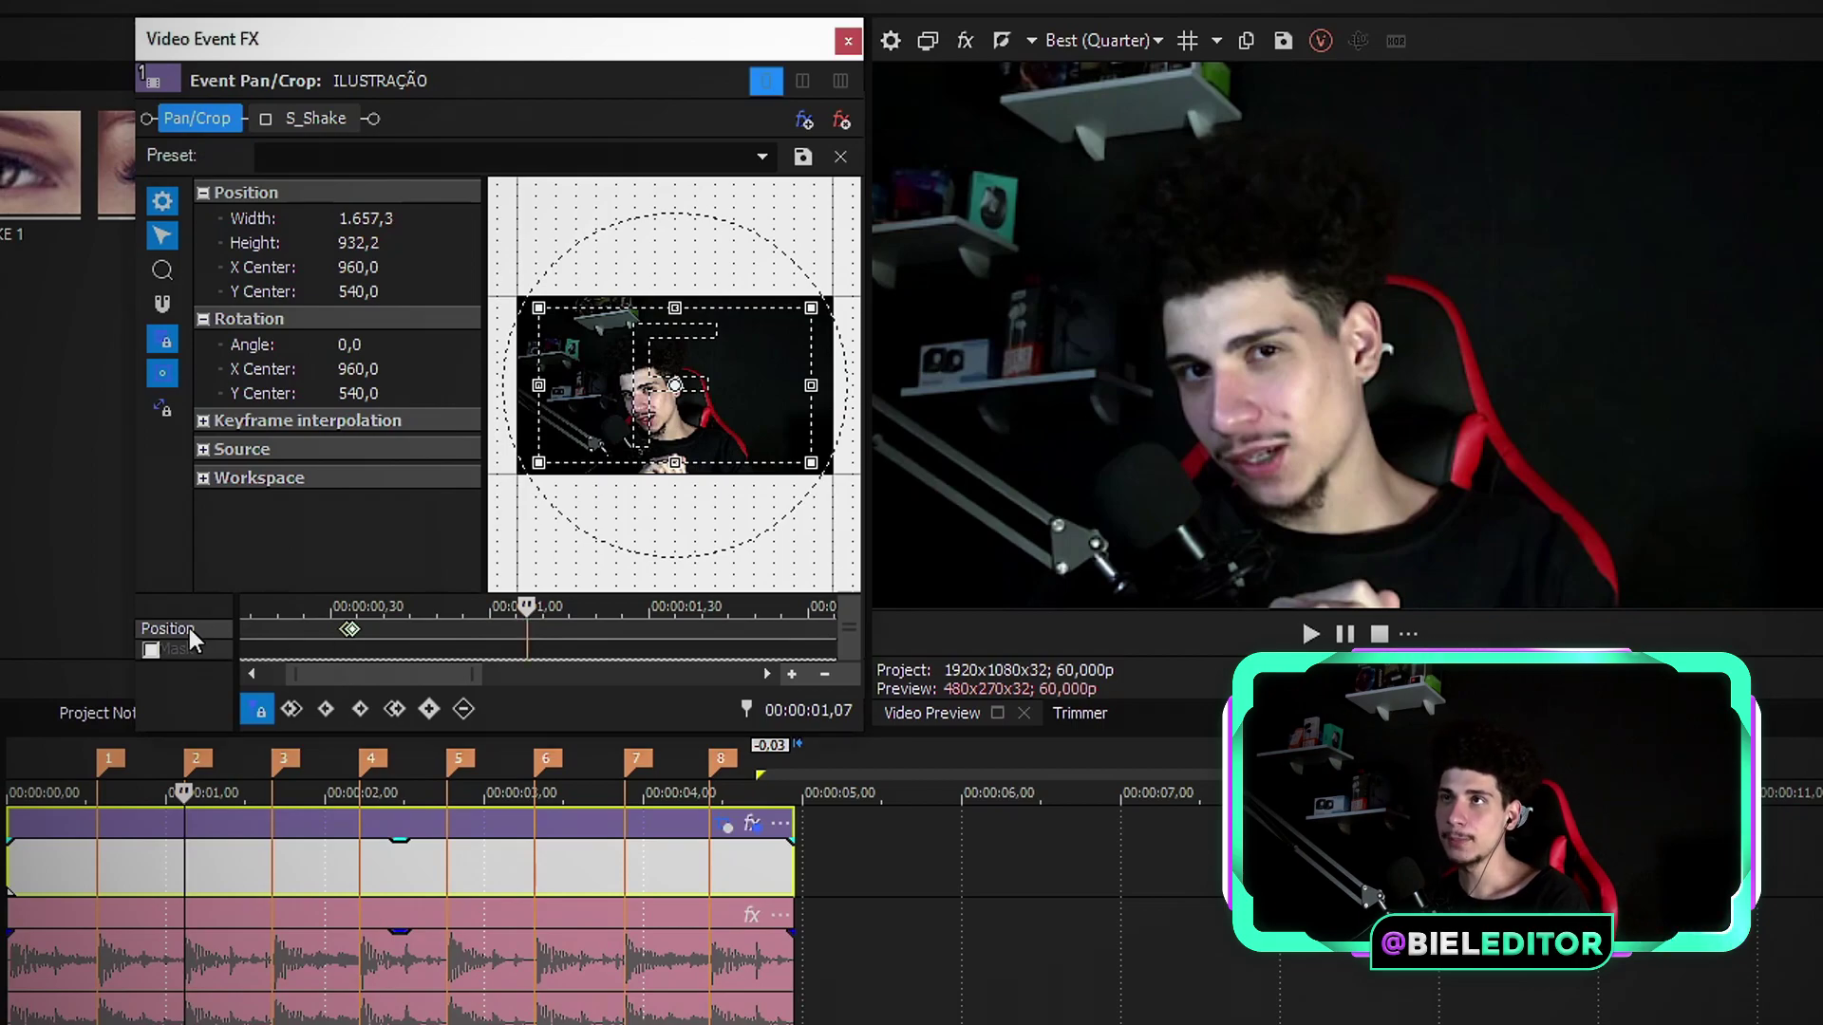
key(Left)
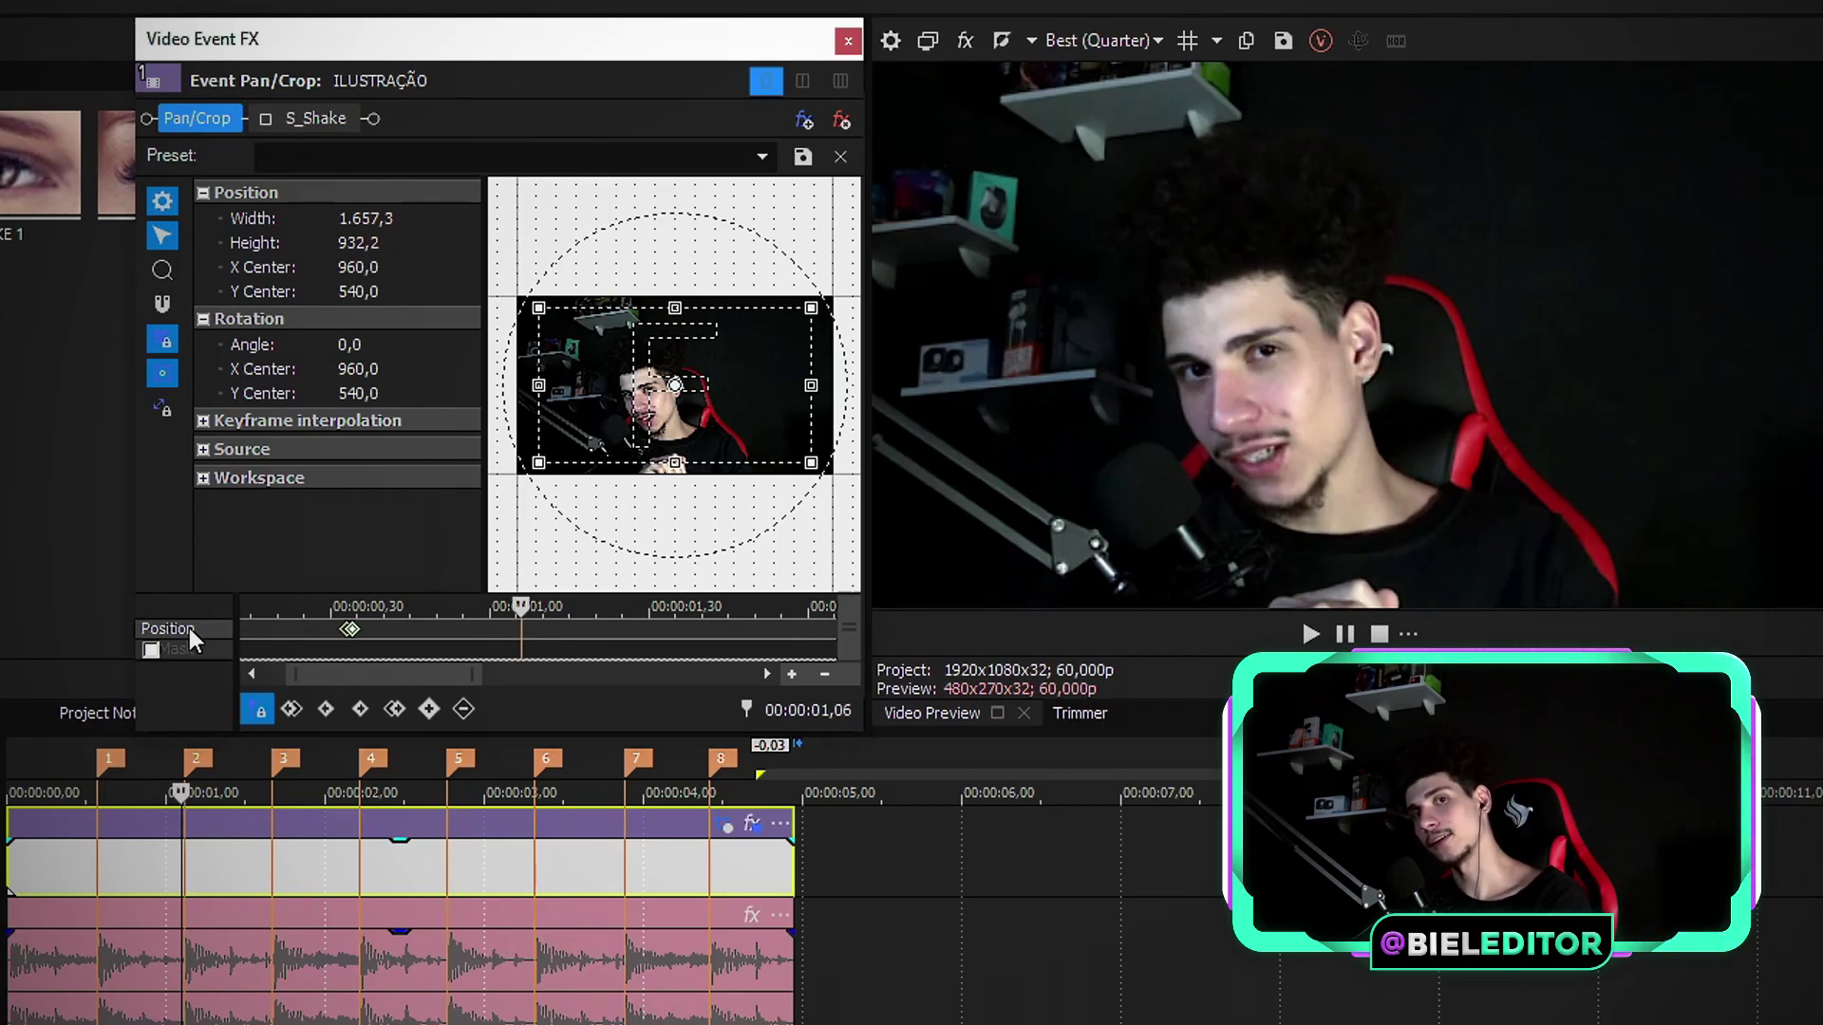
key(ctrl+v)
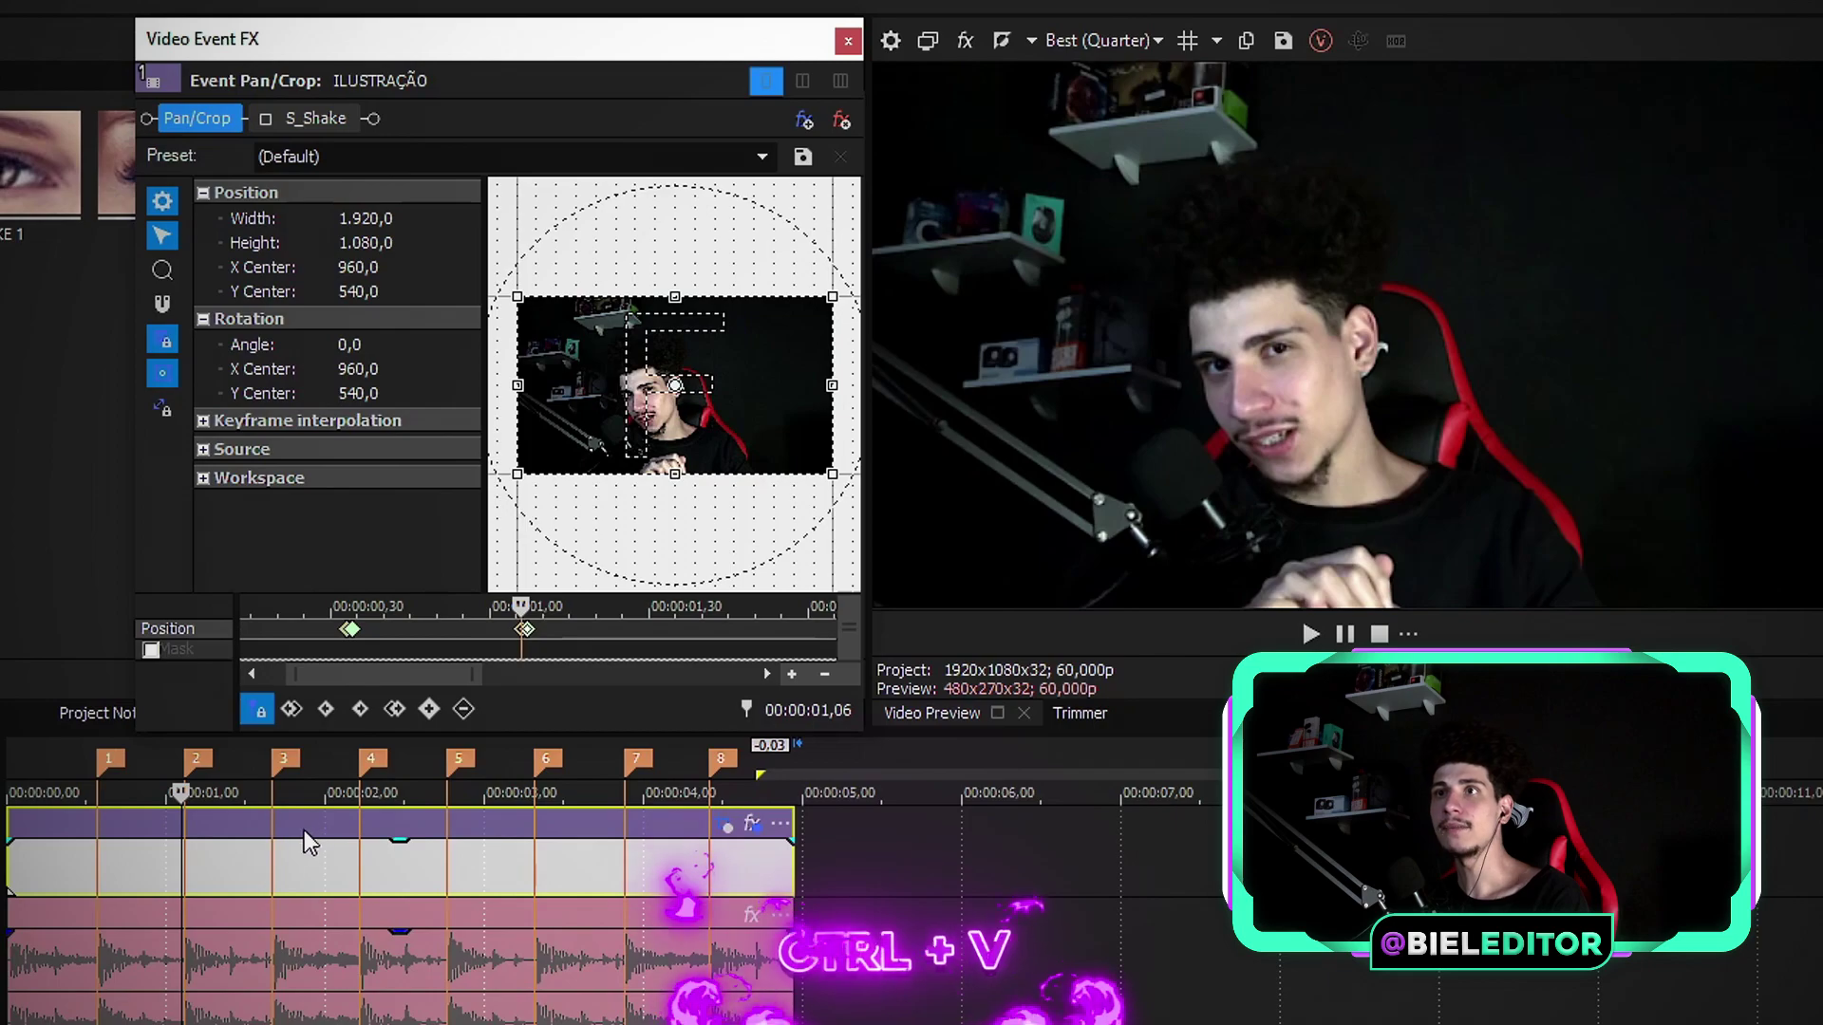
Paste the zoom keyframe pair one frame before marker 3 and before each remaining marker through 8.
click(274, 850)
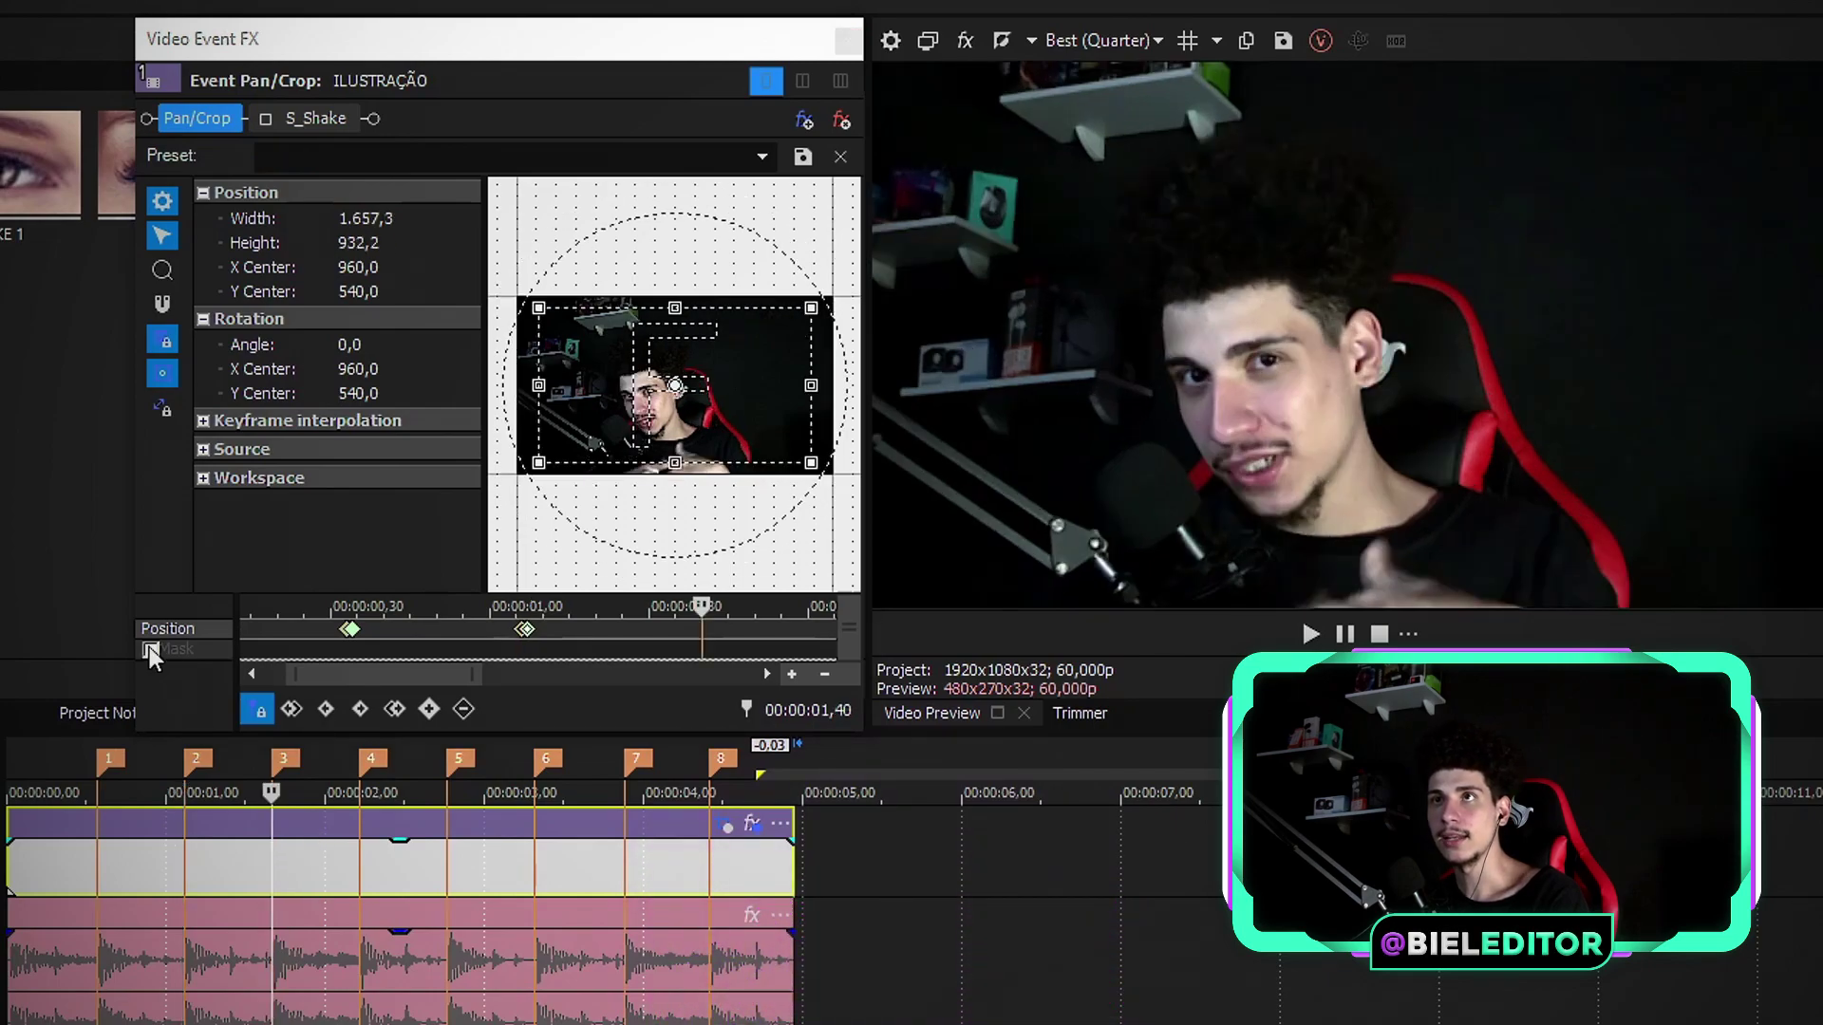
key(Left)
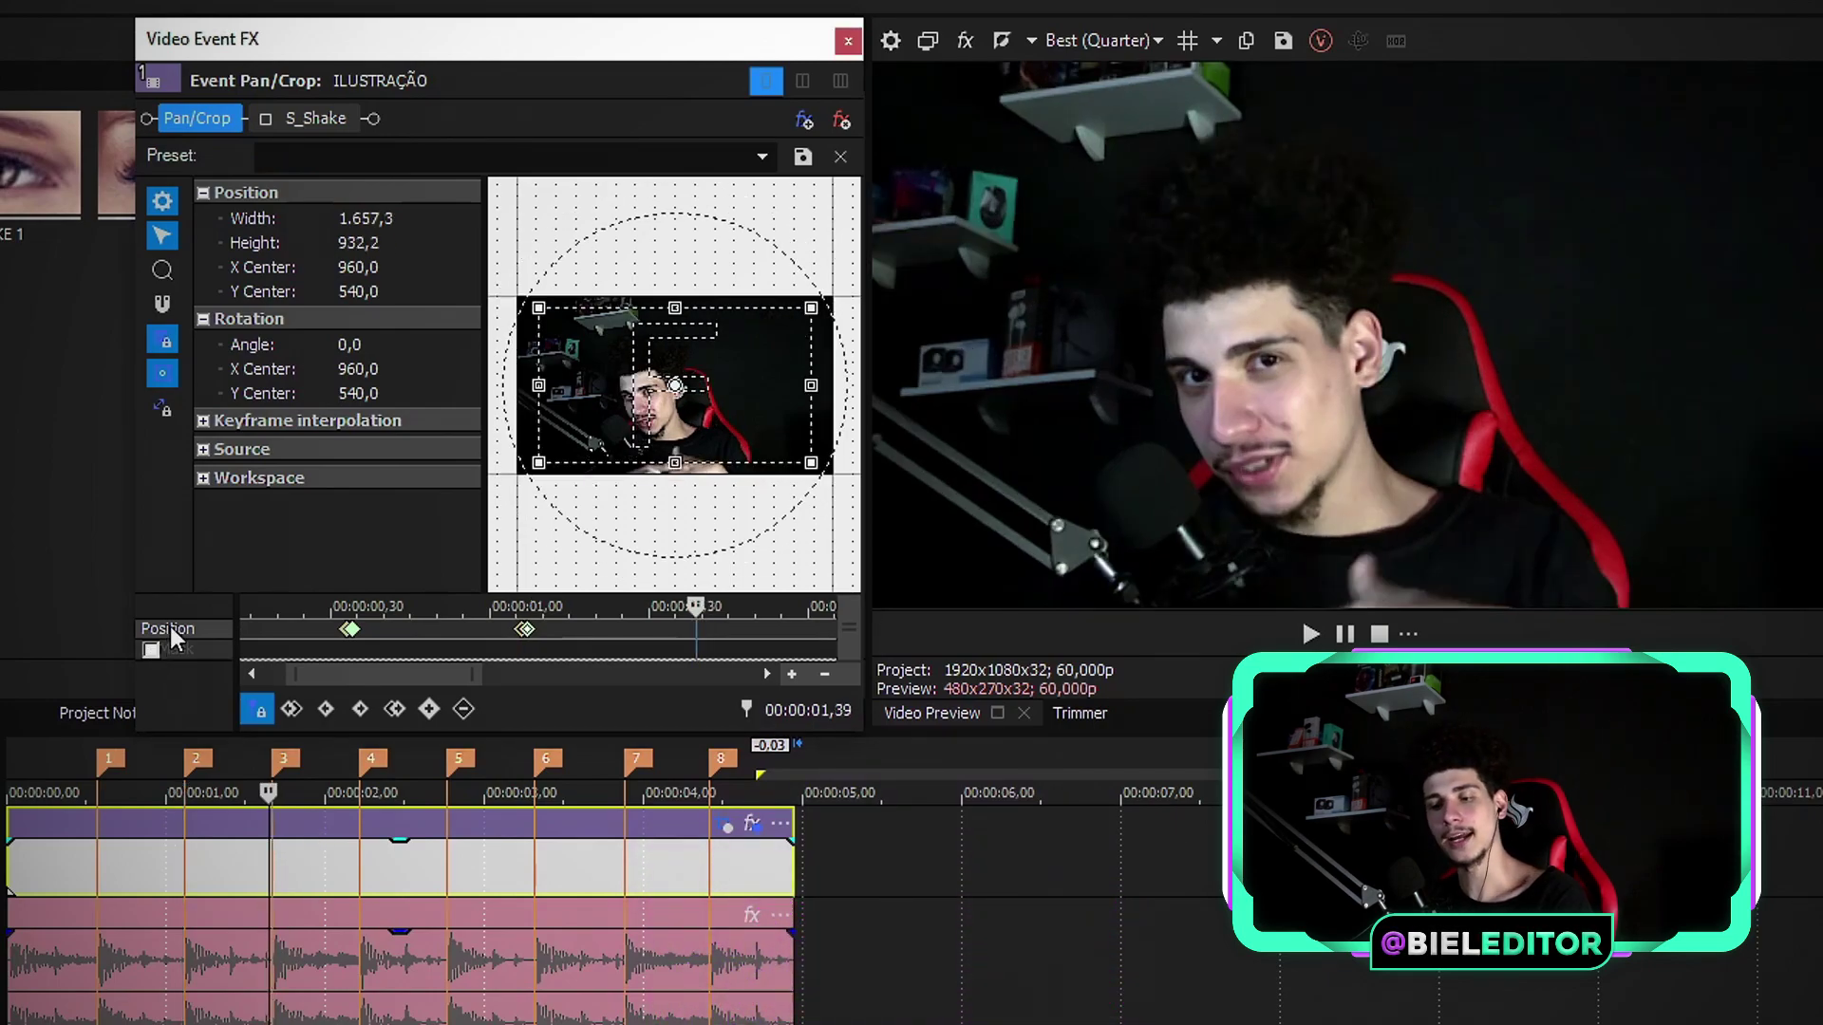
key(ctrl+v)
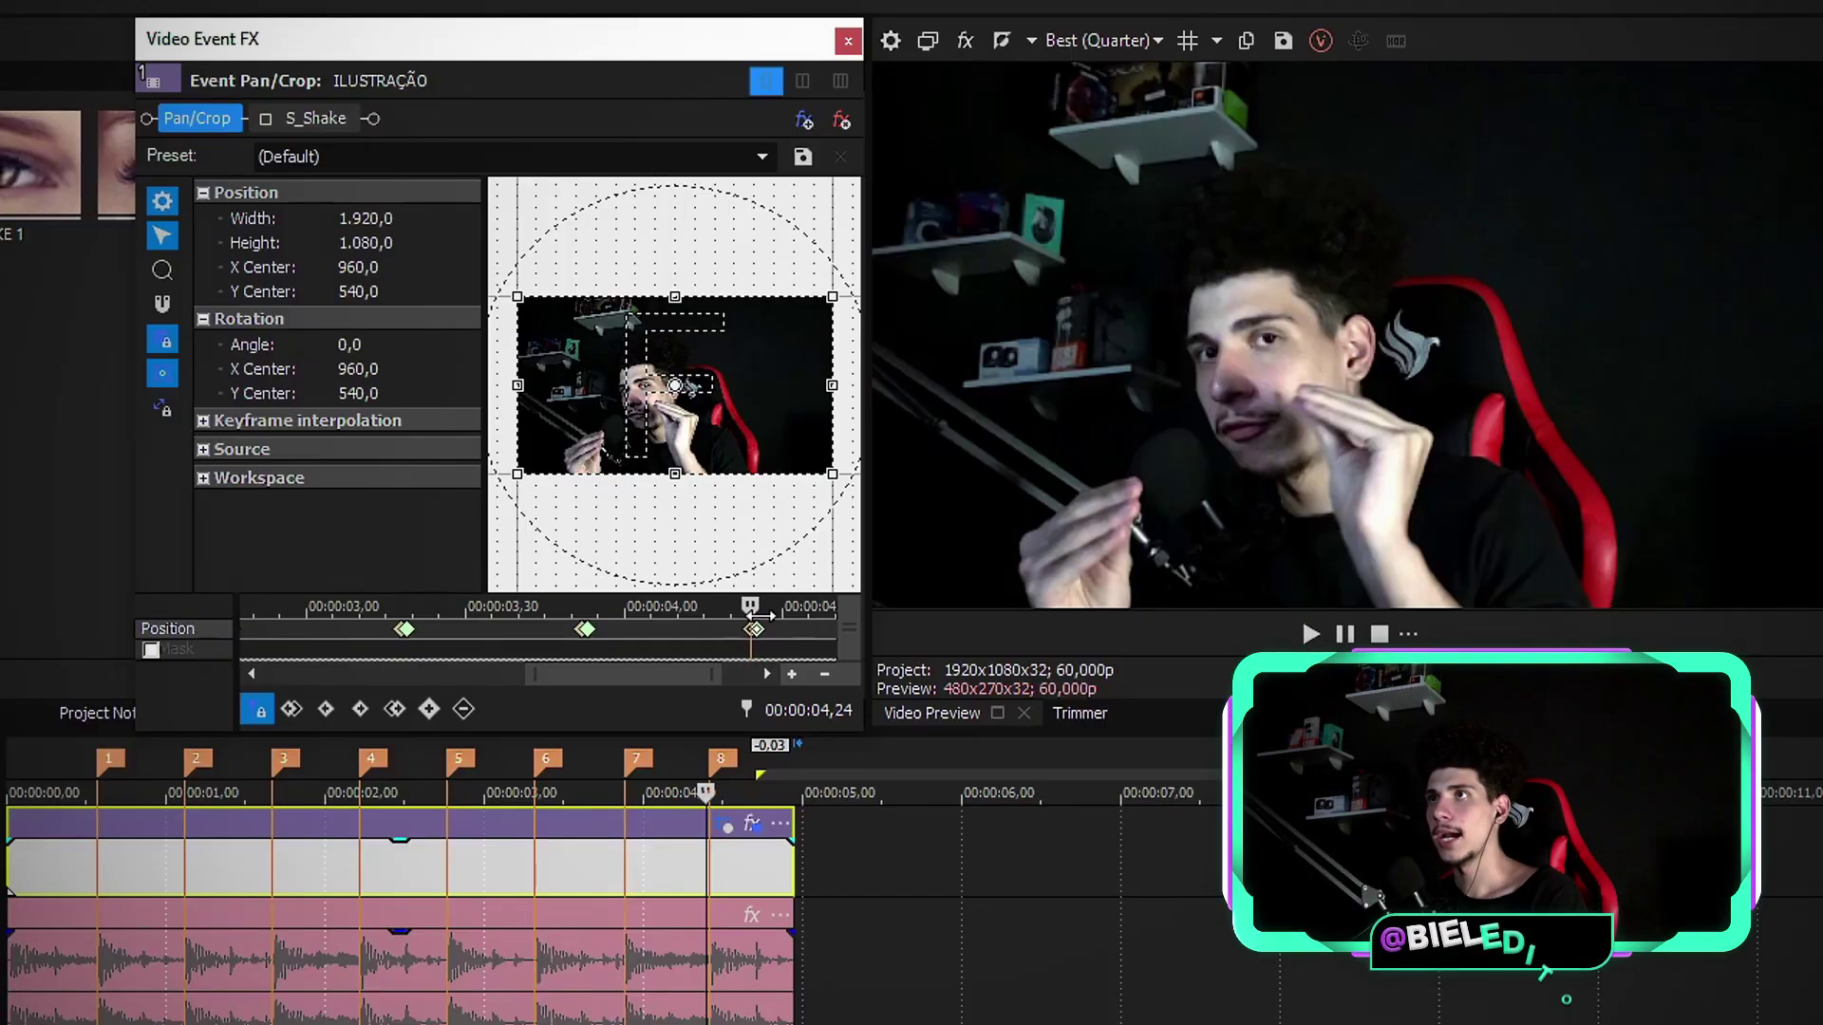
Add a keyframe at the end of the event with the crop frame restored, and close the Pan/Crop window.
drag(764, 616, 890, 615)
right_click(731, 482)
click(774, 513)
click(283, 710)
click(252, 674)
click(283, 638)
scroll(283, 638, down, 3)
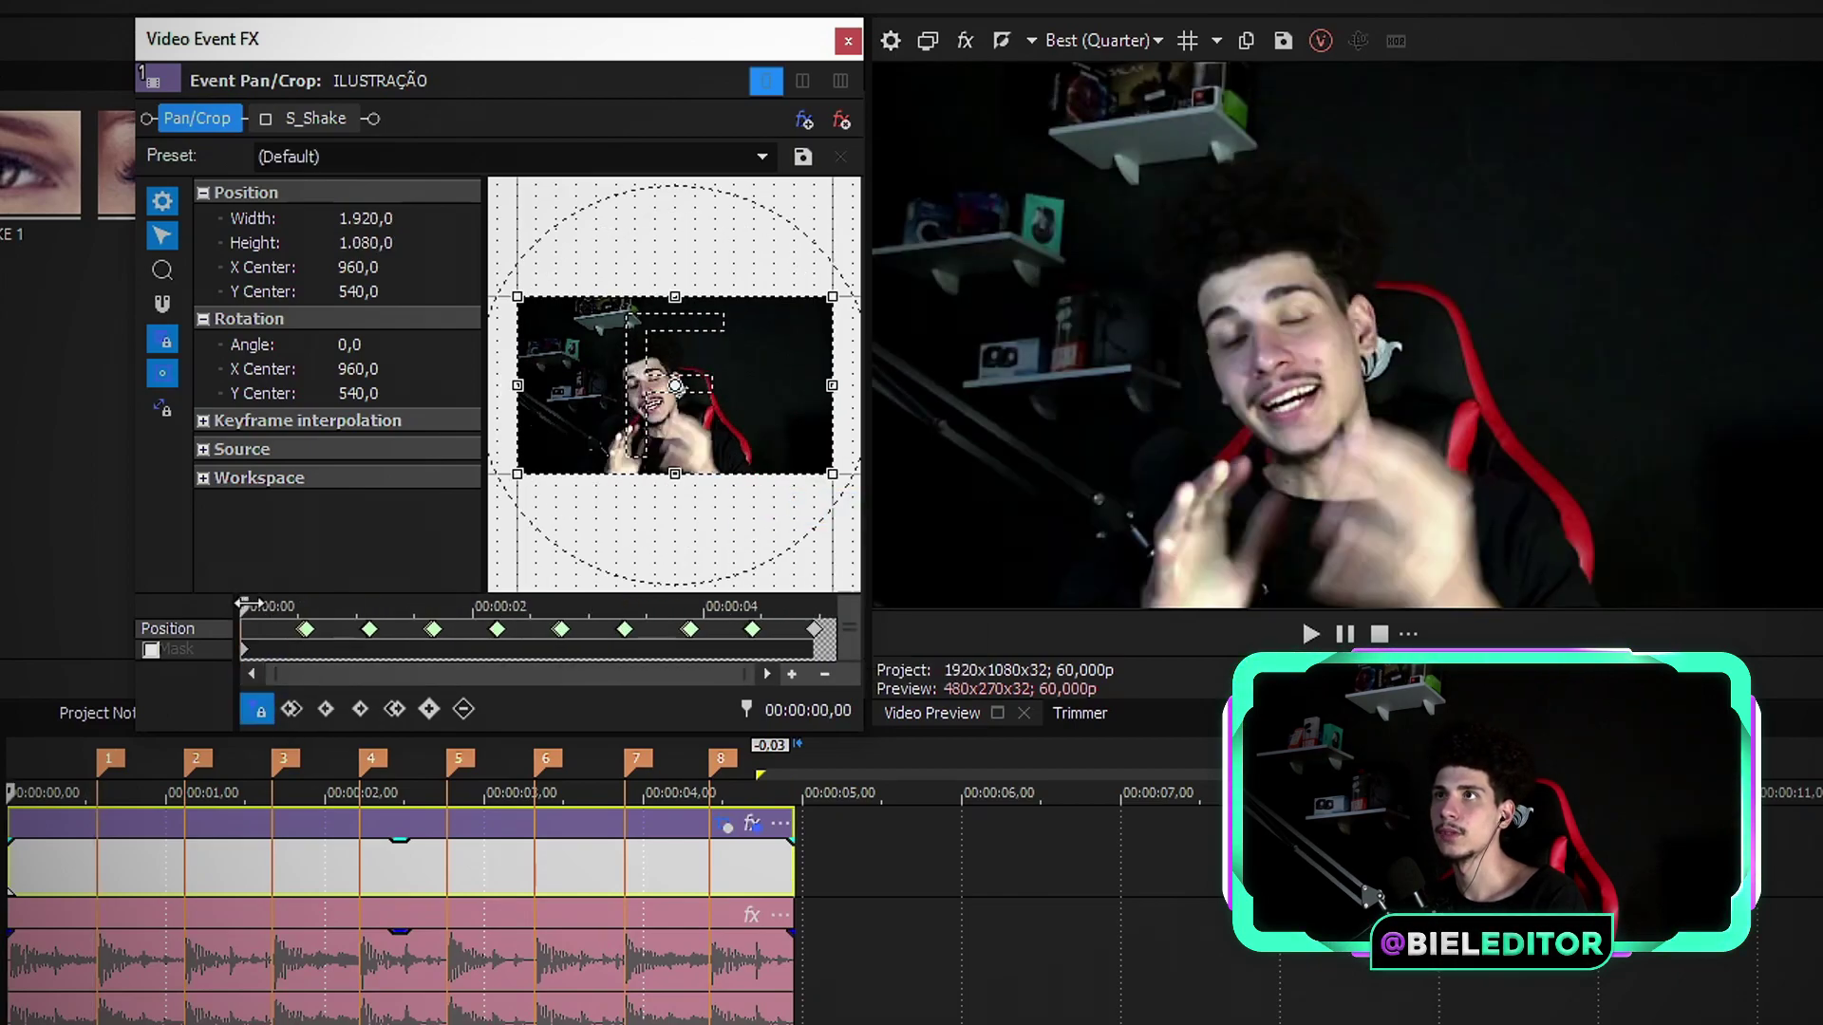
right_click(665, 401)
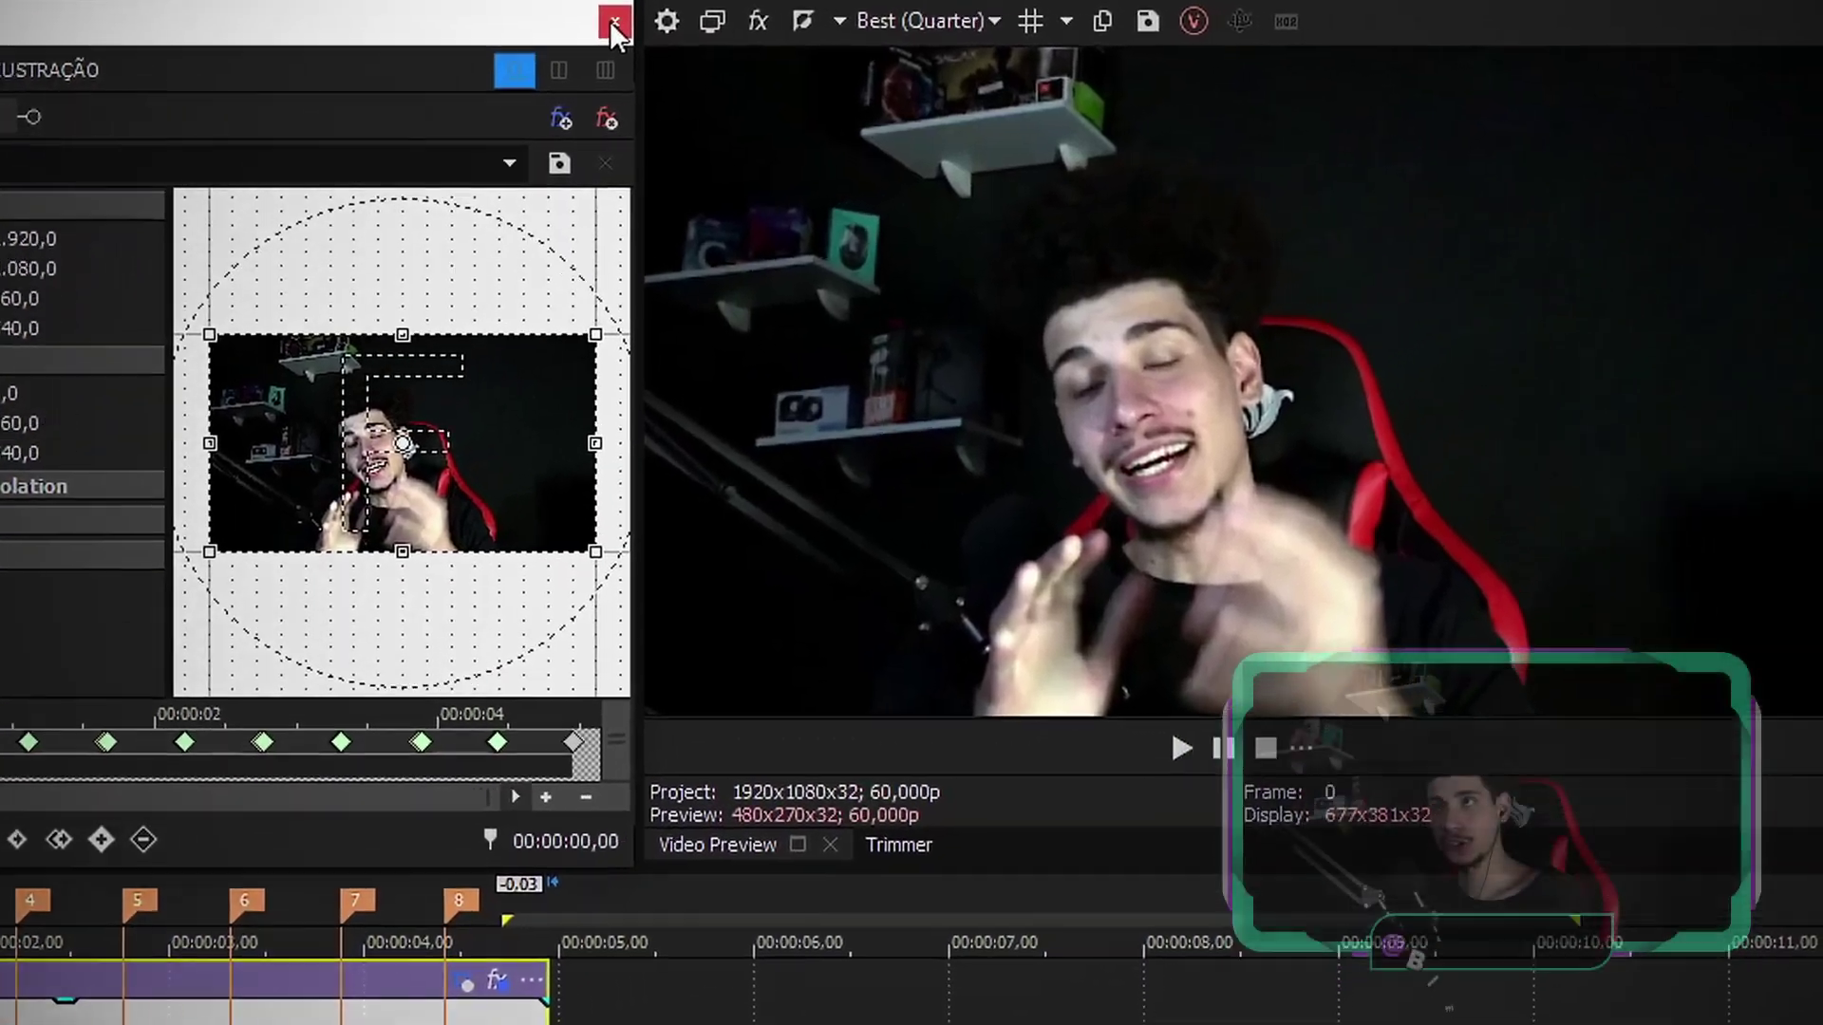
click(625, 23)
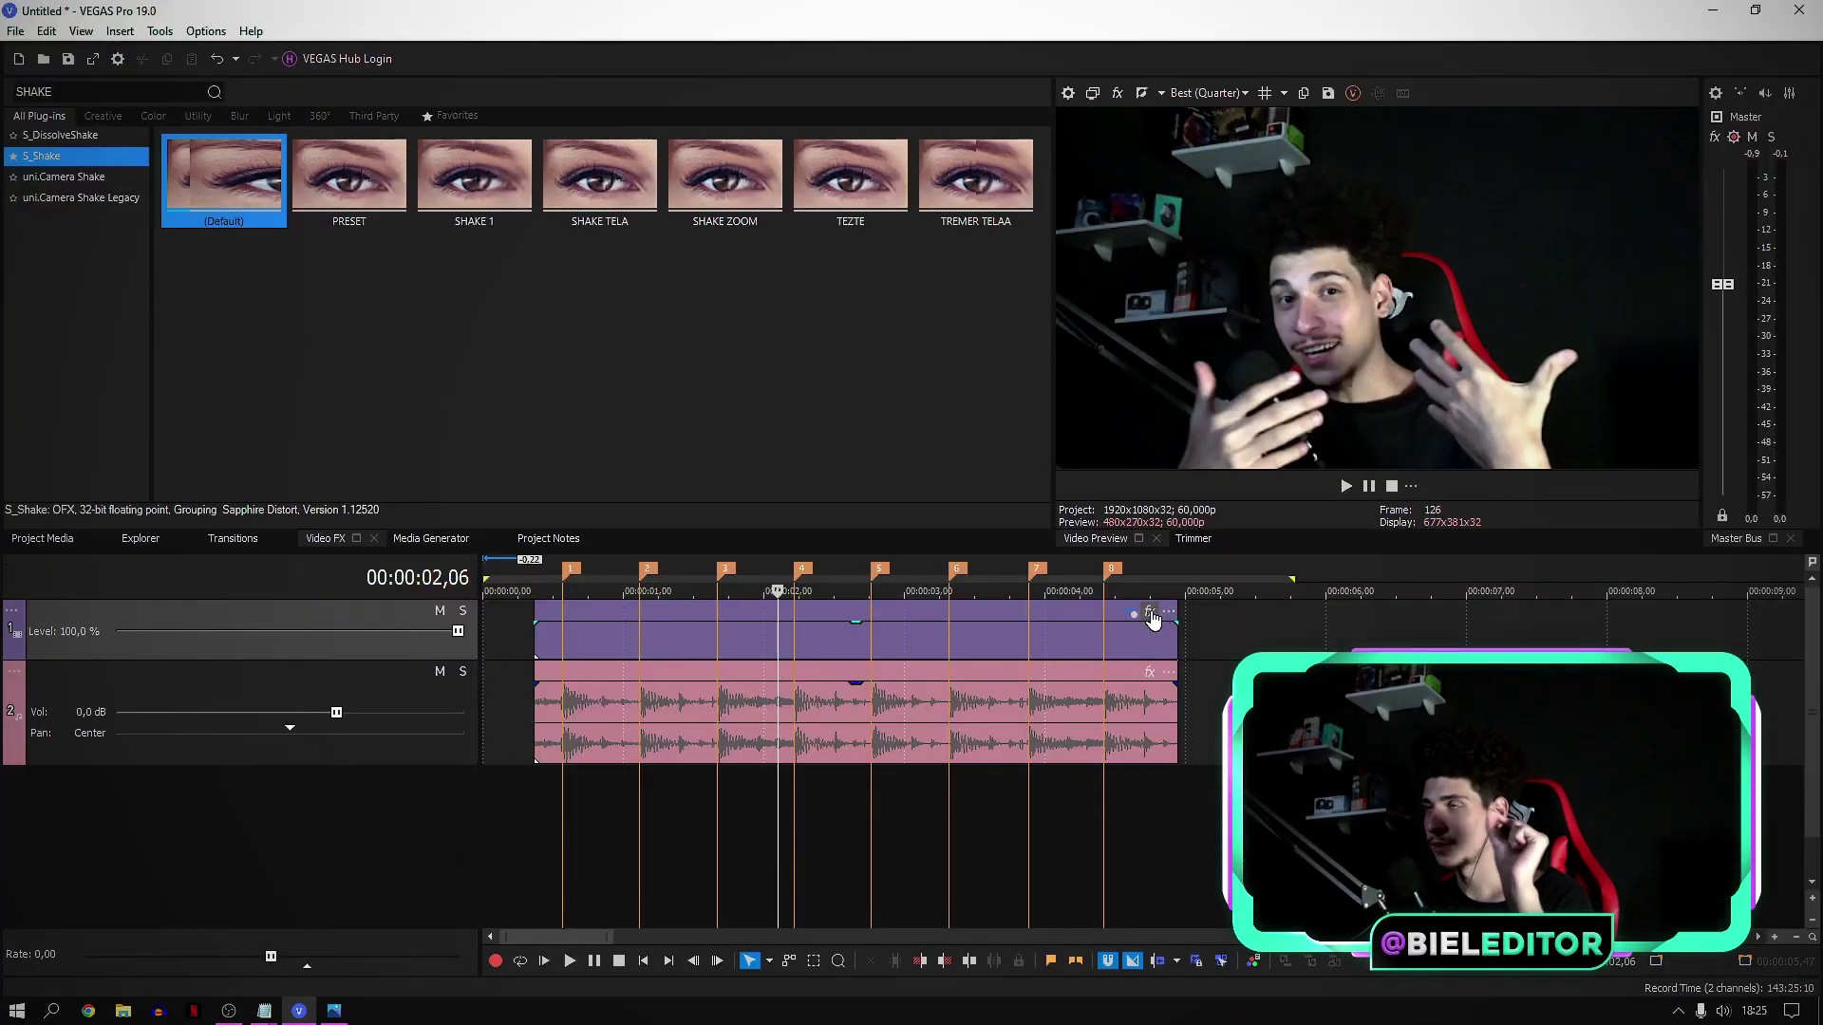
Reopen the event's effects, enable S_Shake, and turn on animation for its Amplitude parameter.
click(1150, 614)
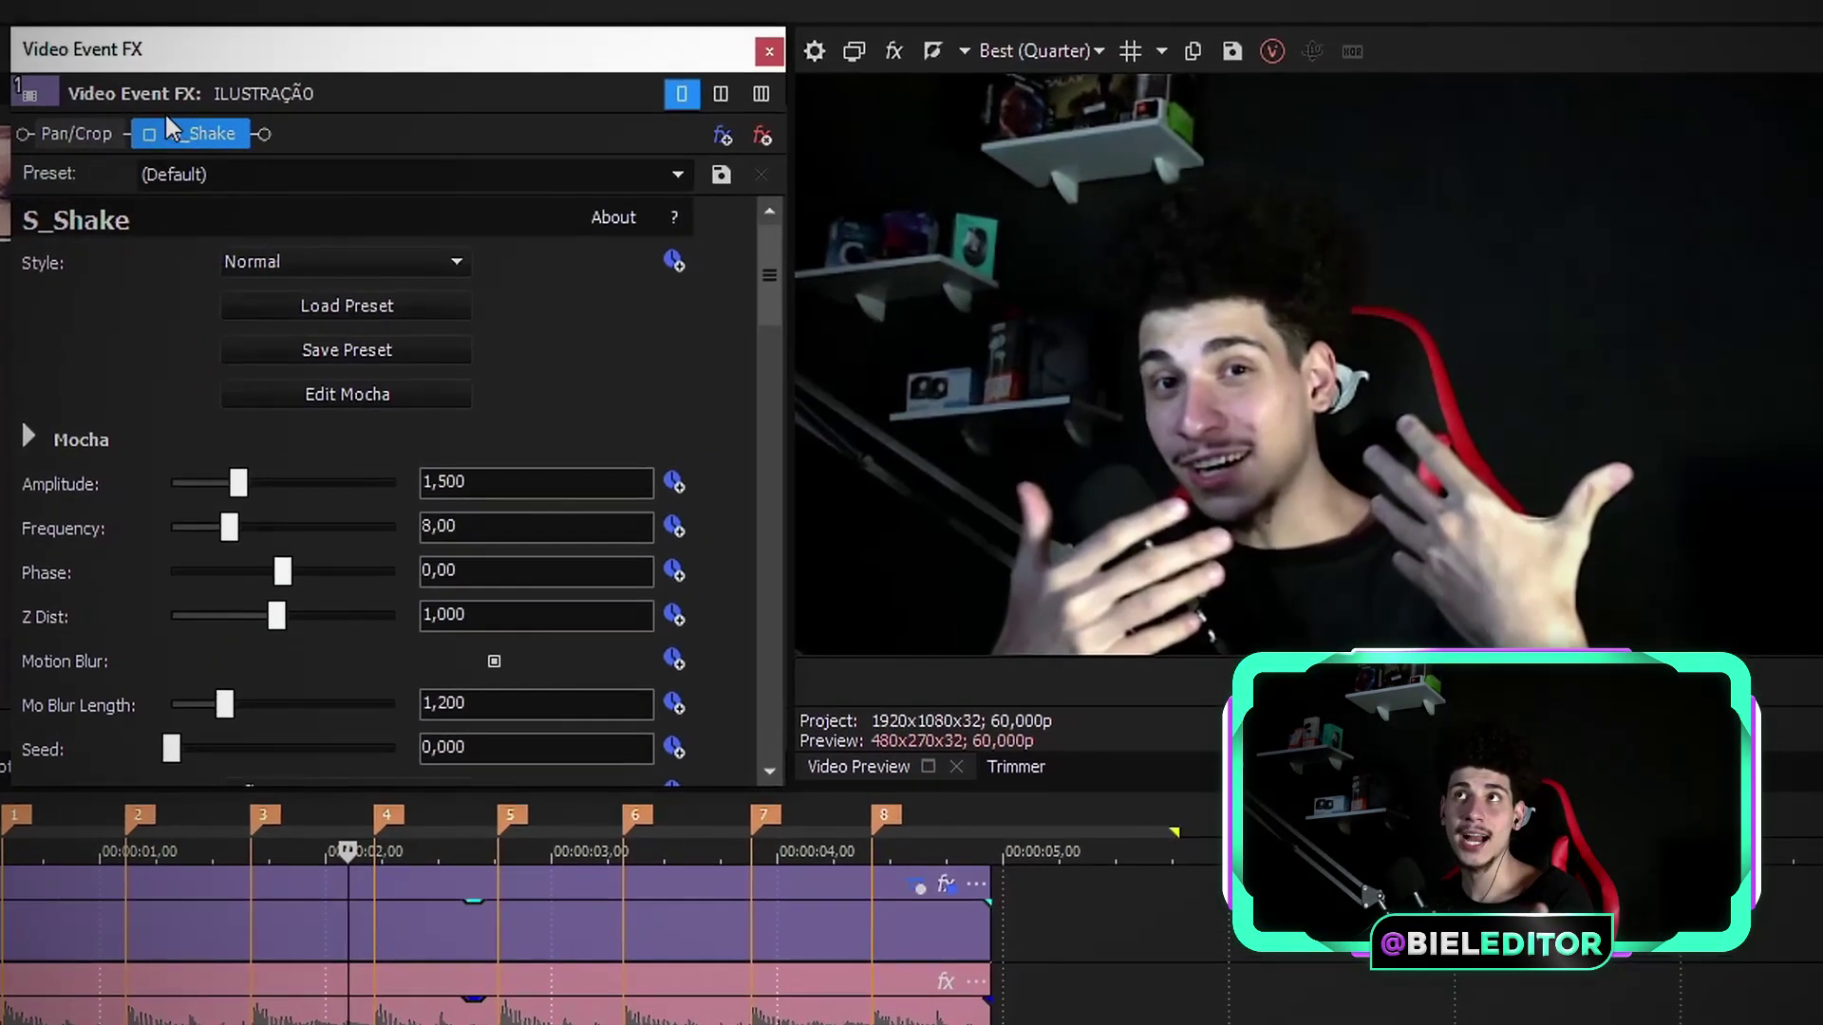
click(141, 135)
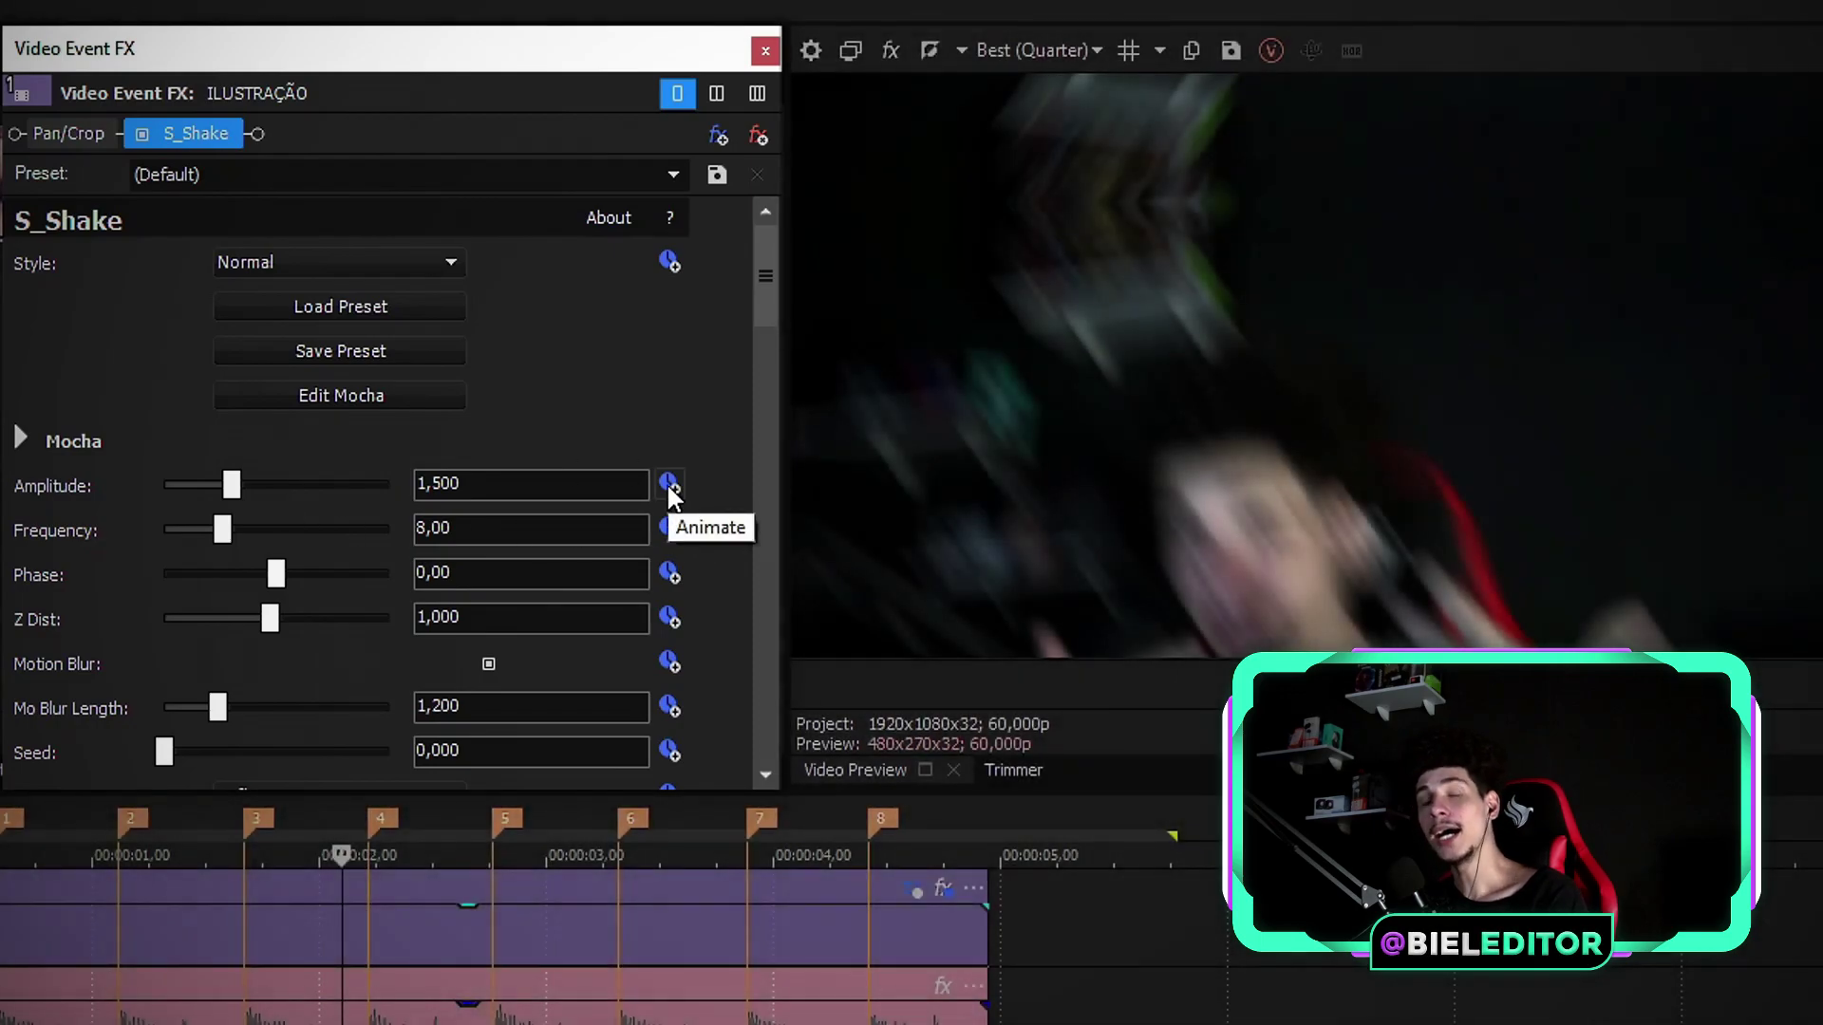
click(668, 485)
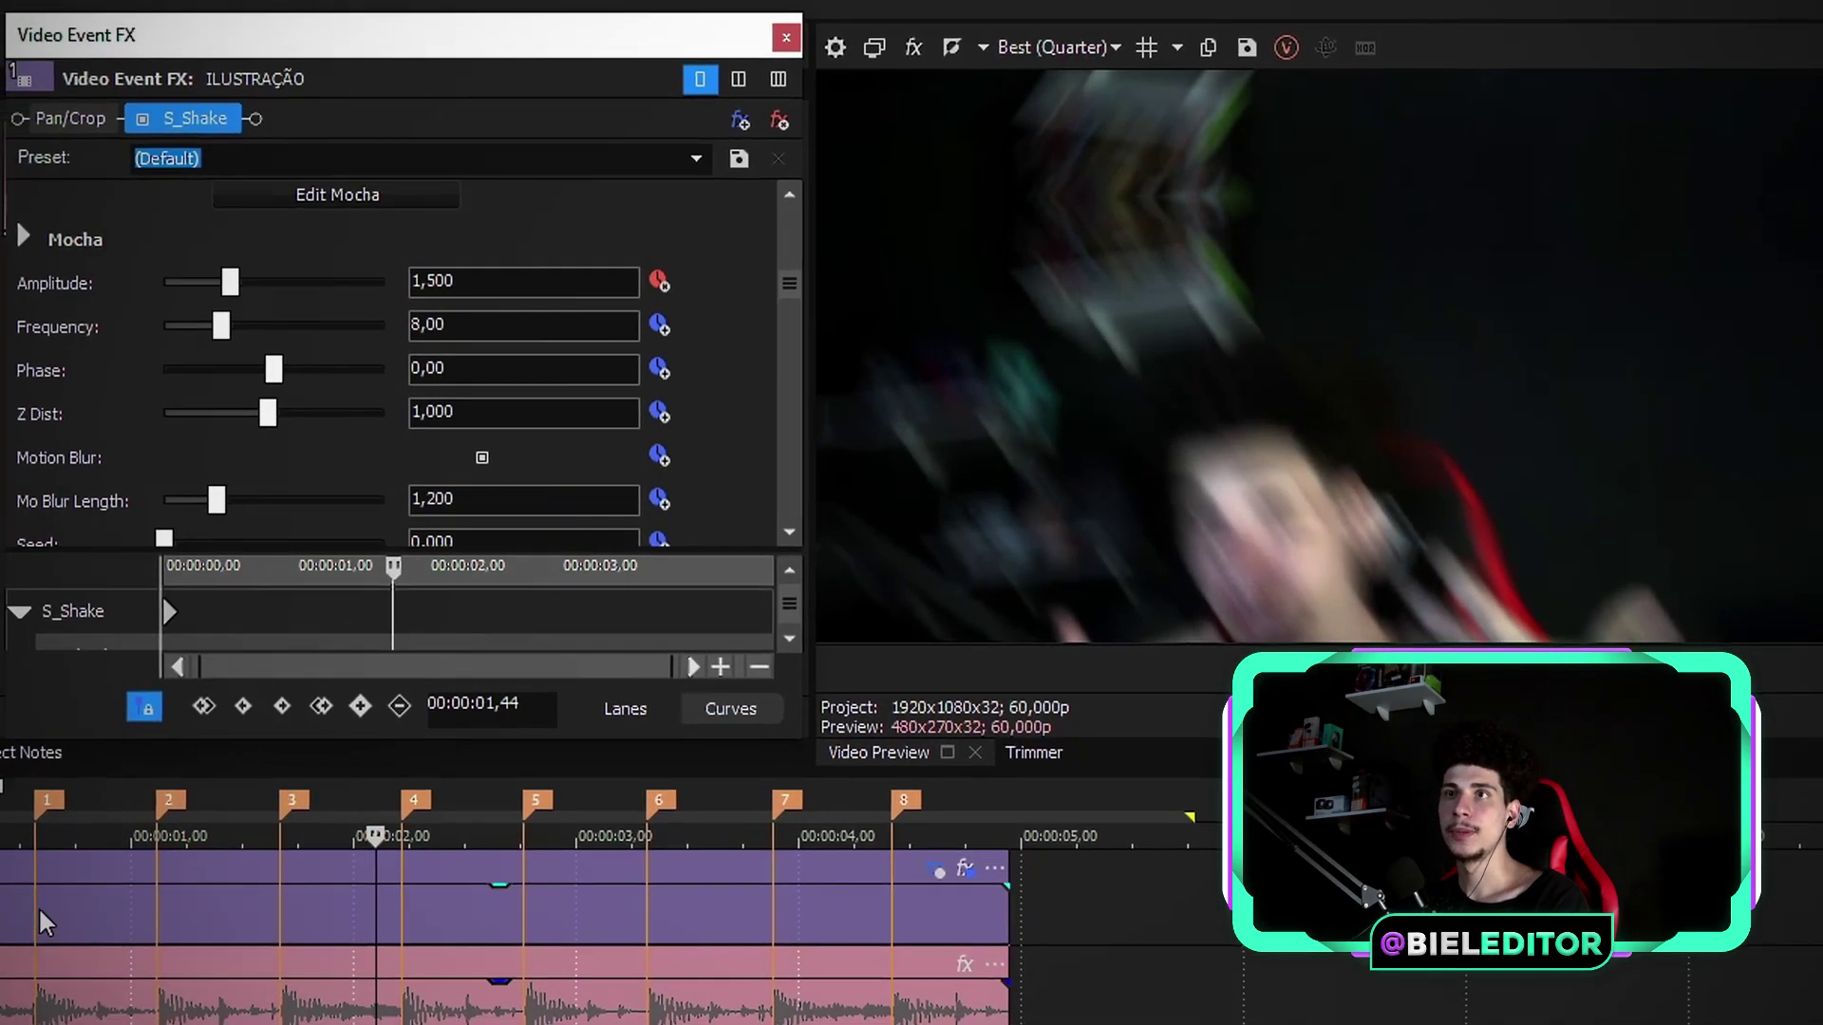
Add S_Shake keyframes at marker 1, 00:00:00,12, and one frame before it, at 00:00:00,11.
click(43, 906)
click(44, 906)
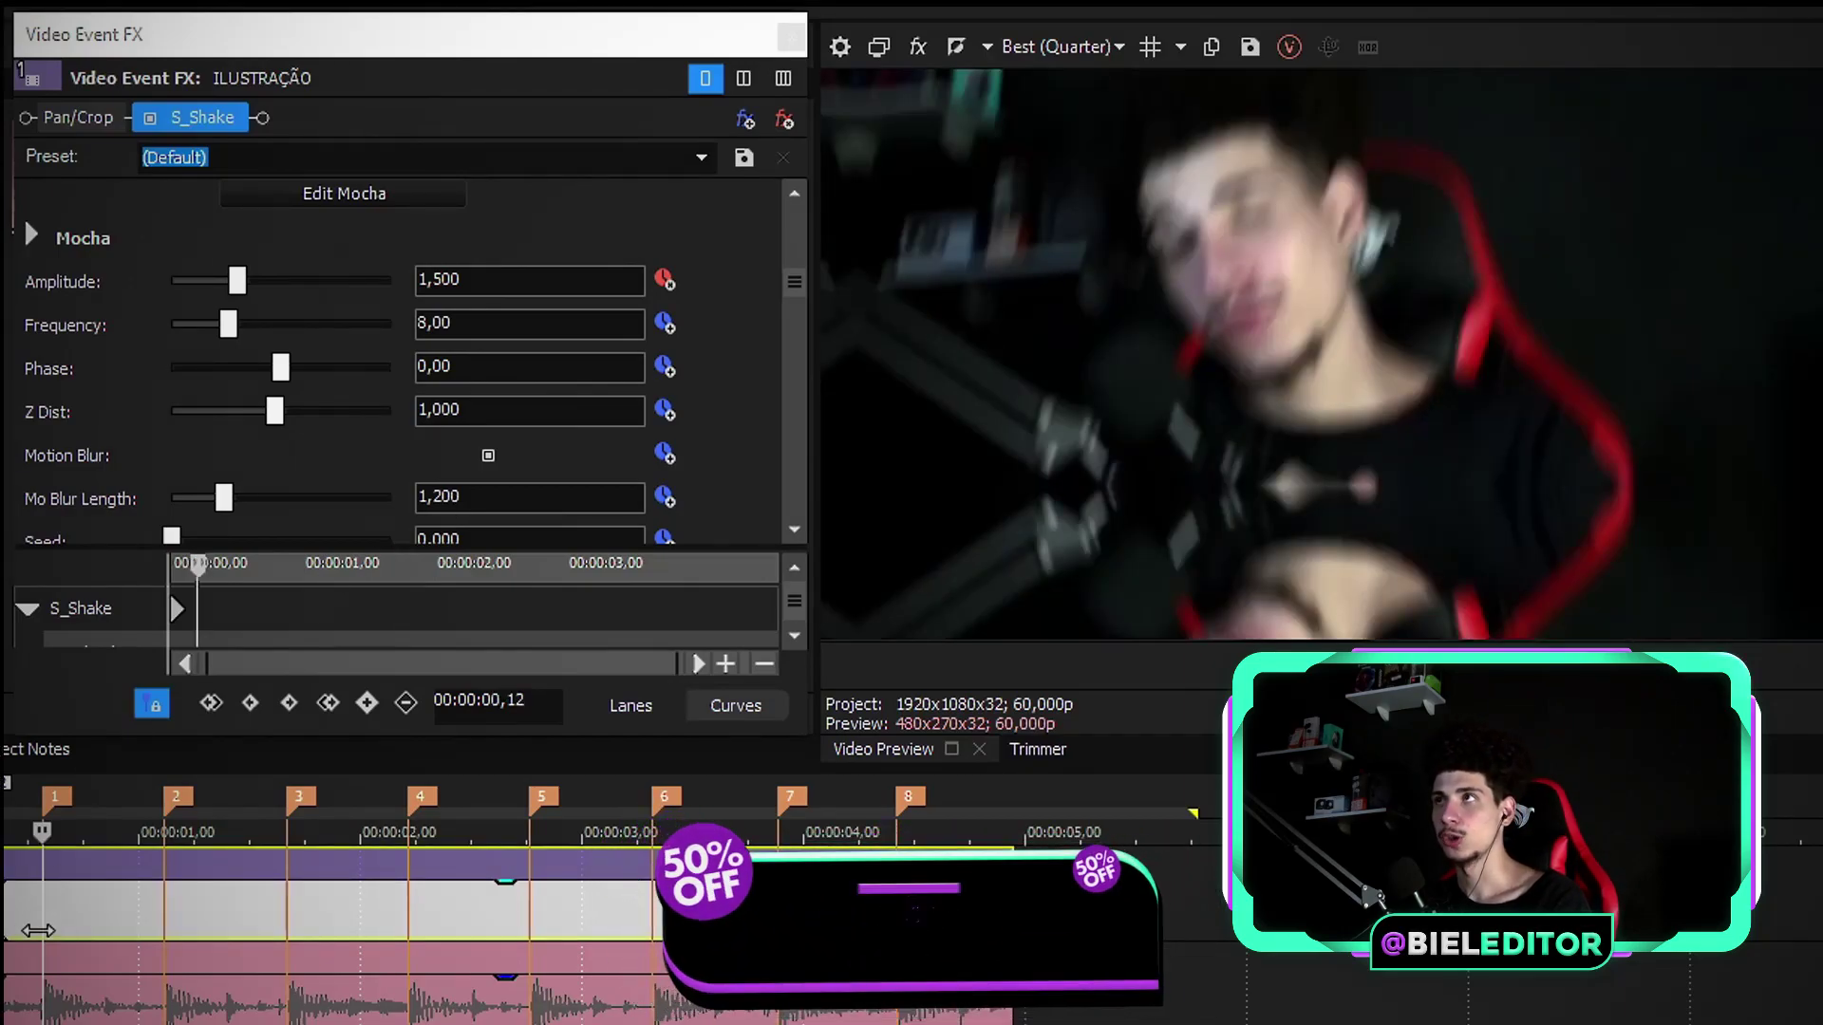
click(366, 702)
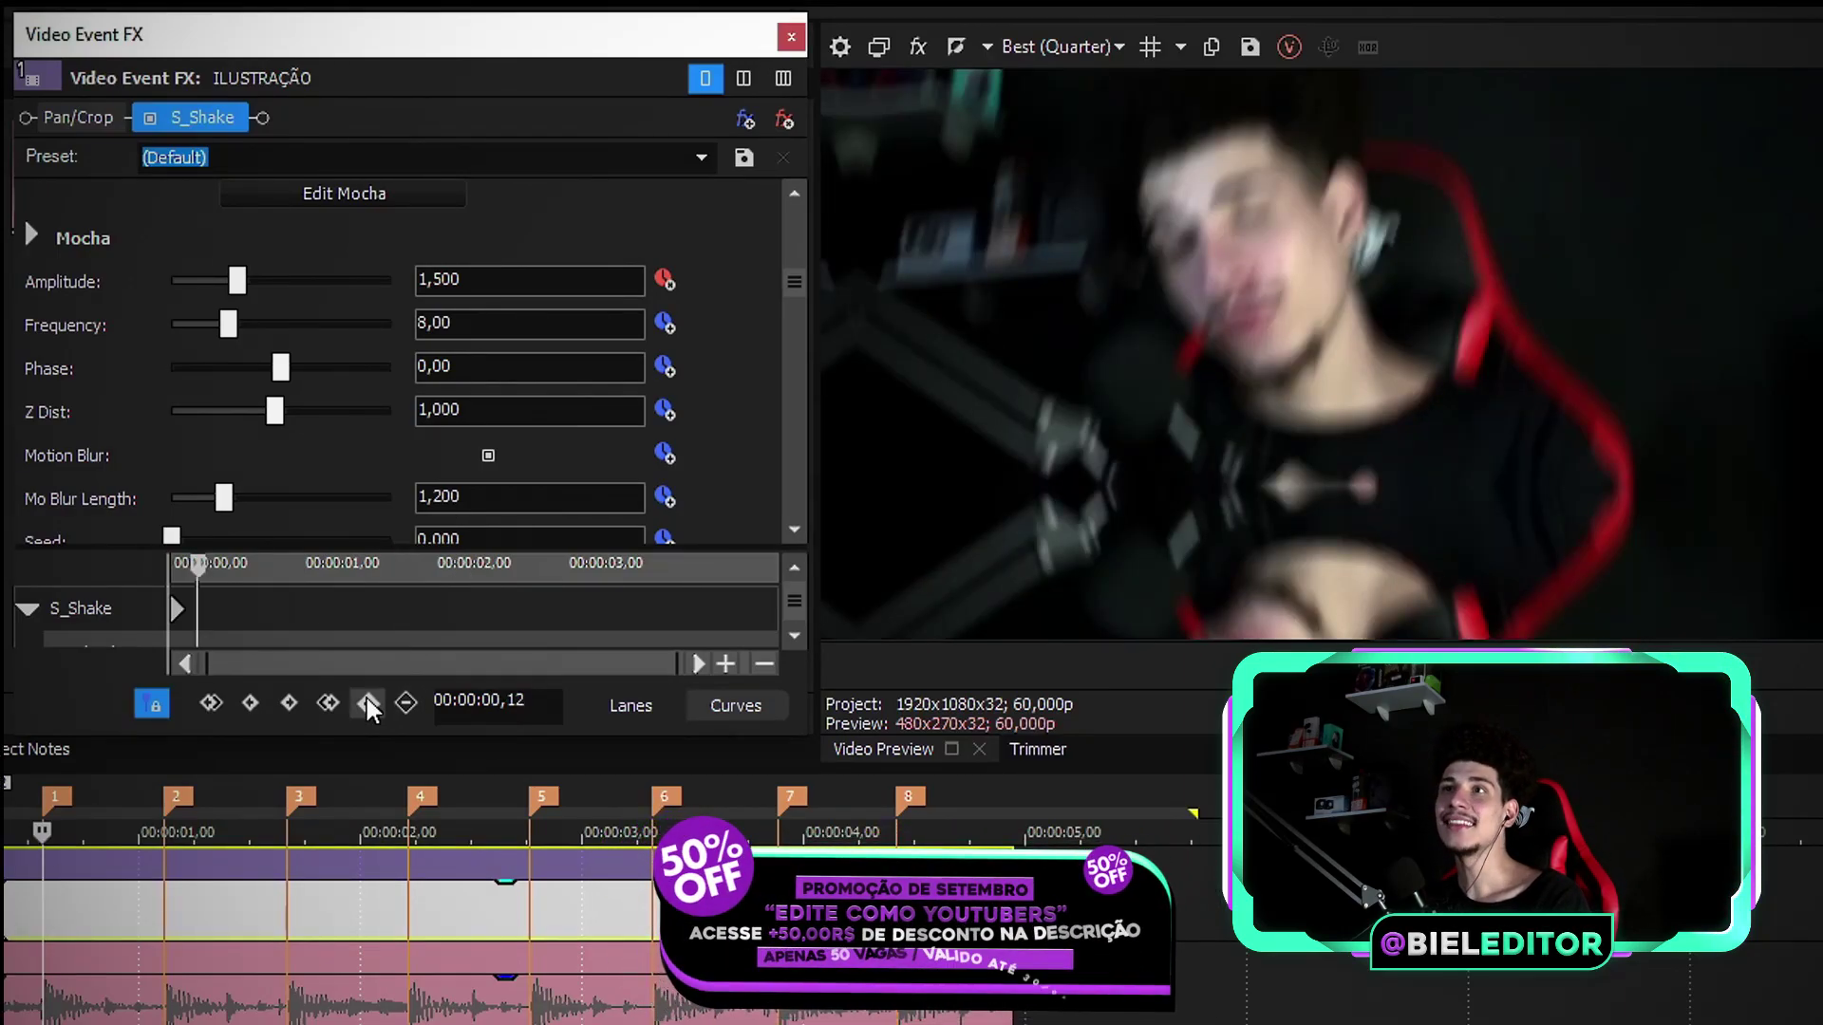
scroll(283, 602, up, 5)
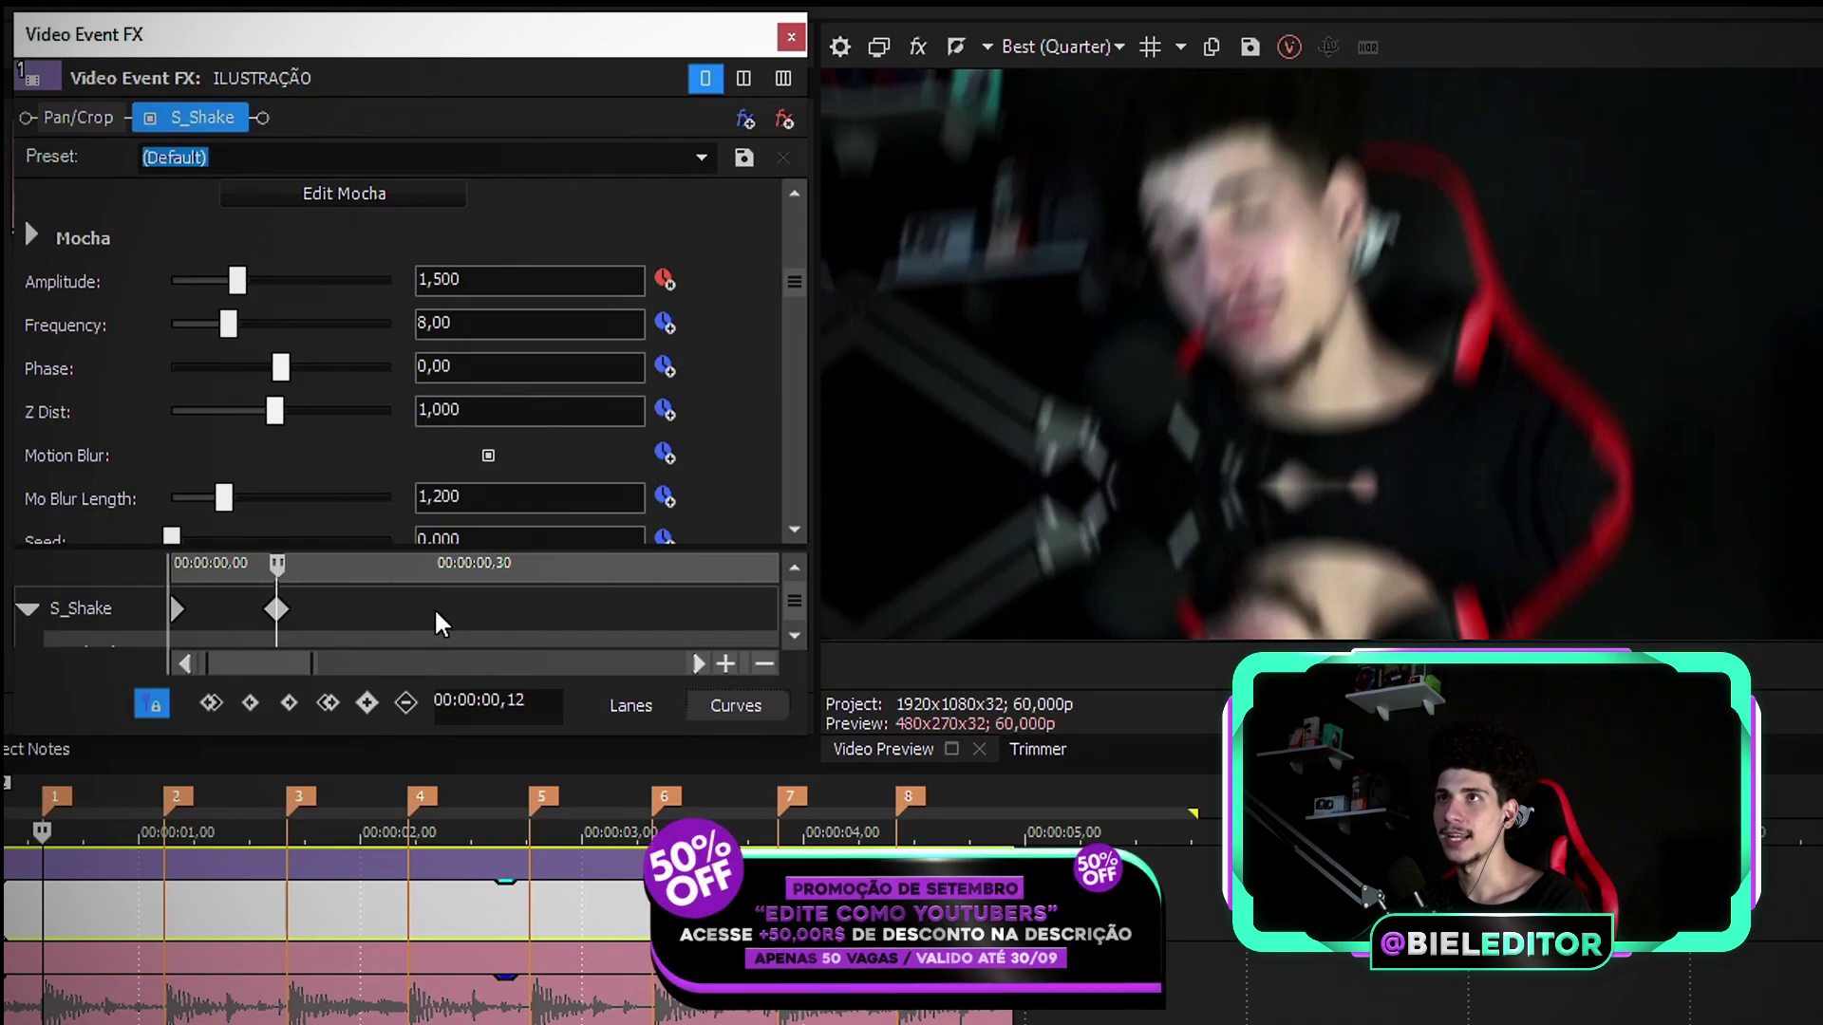
click(216, 601)
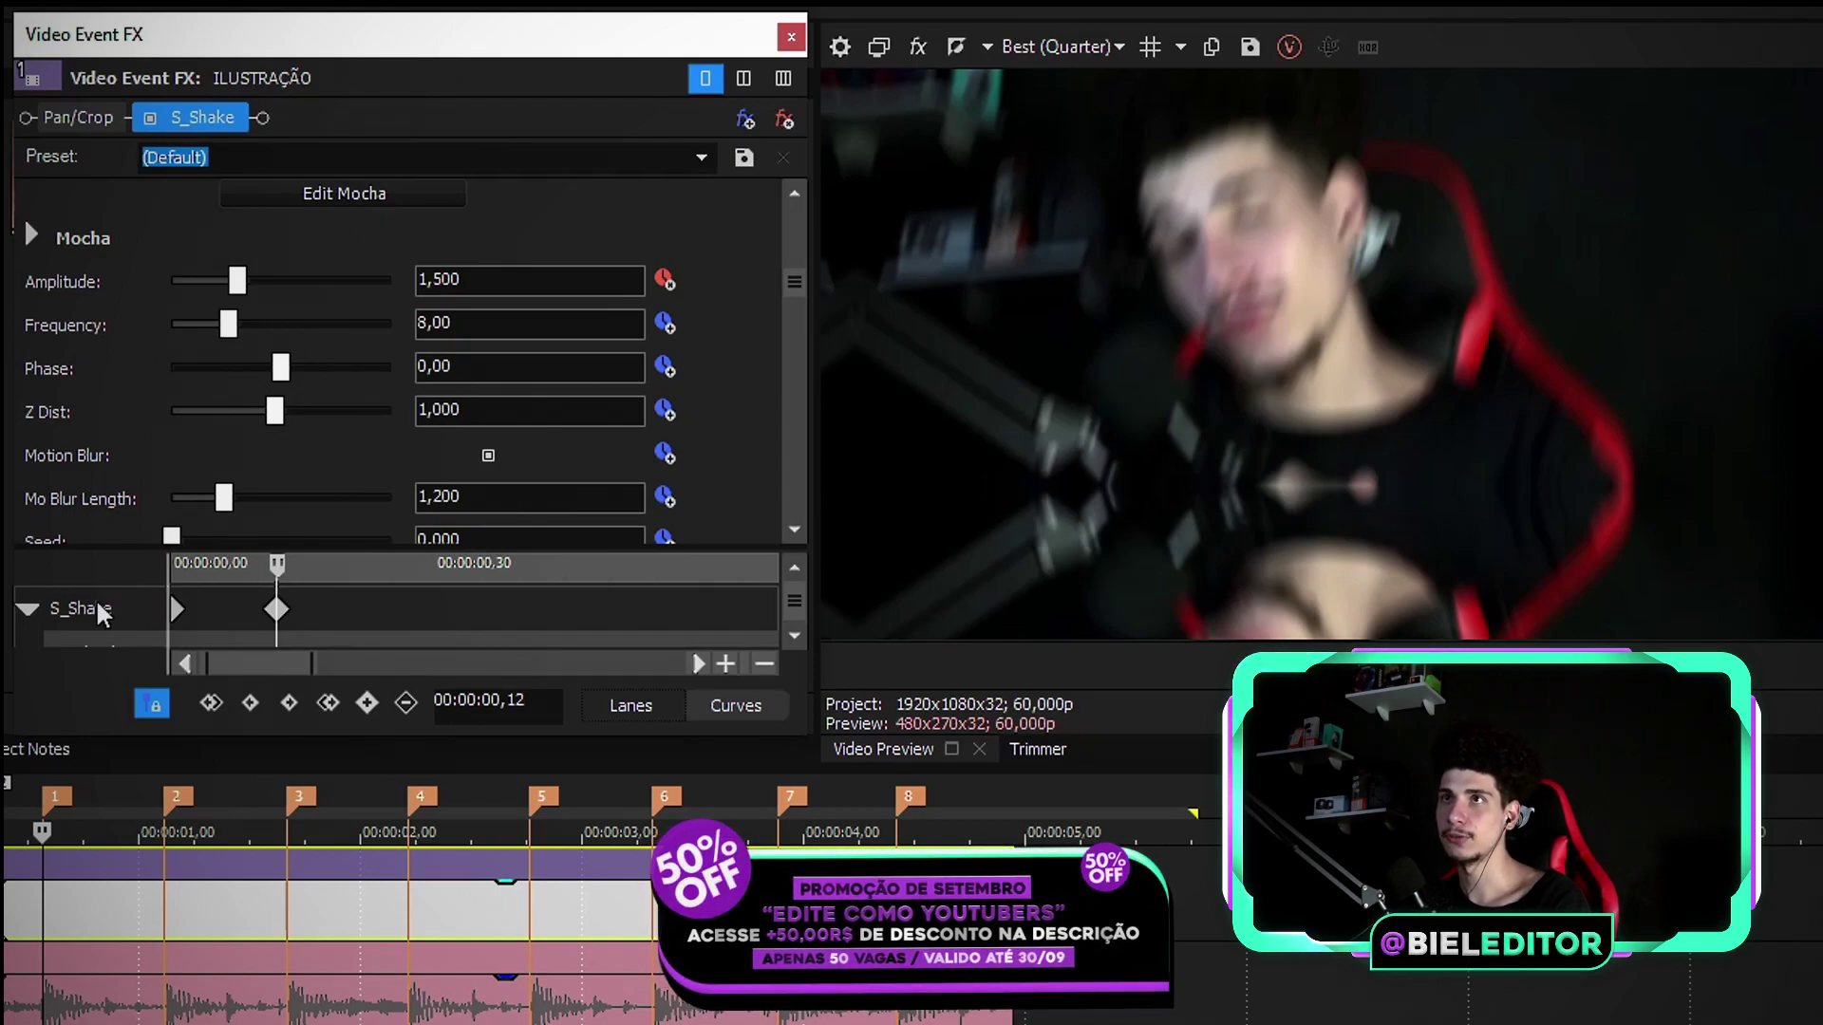
key(Left)
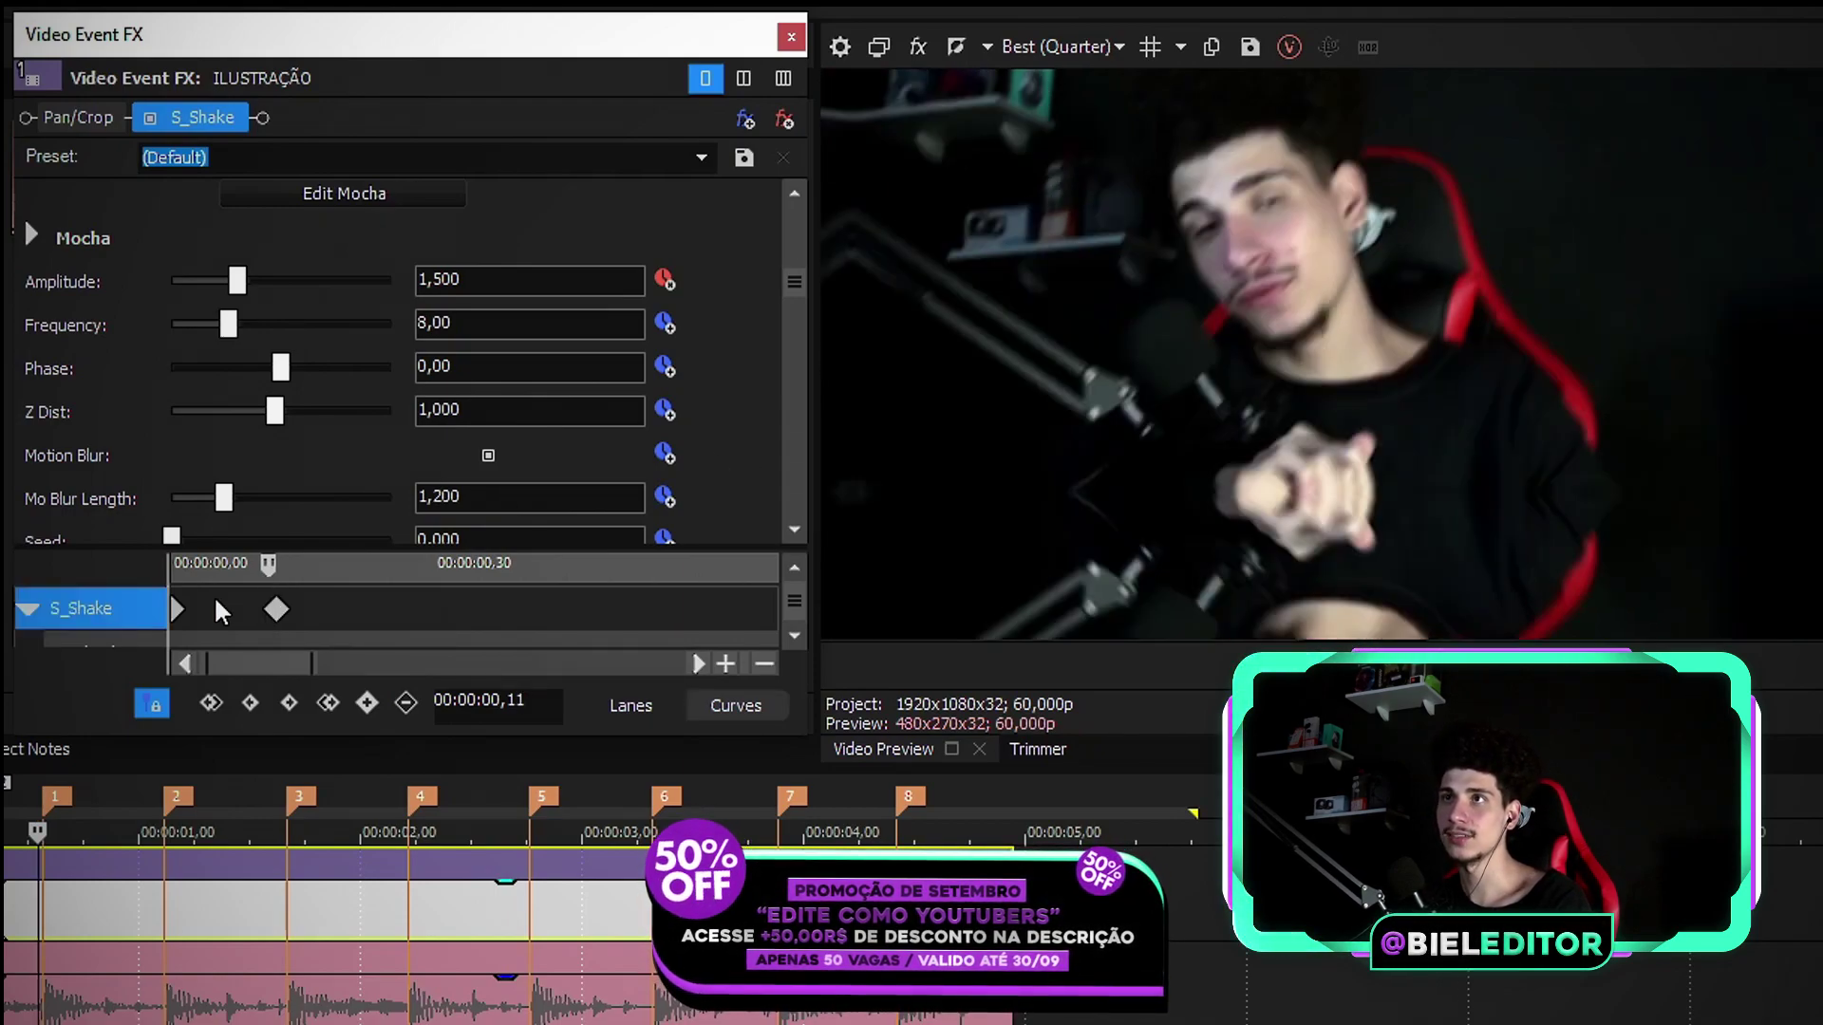
click(371, 702)
scroll(385, 628, up, 2)
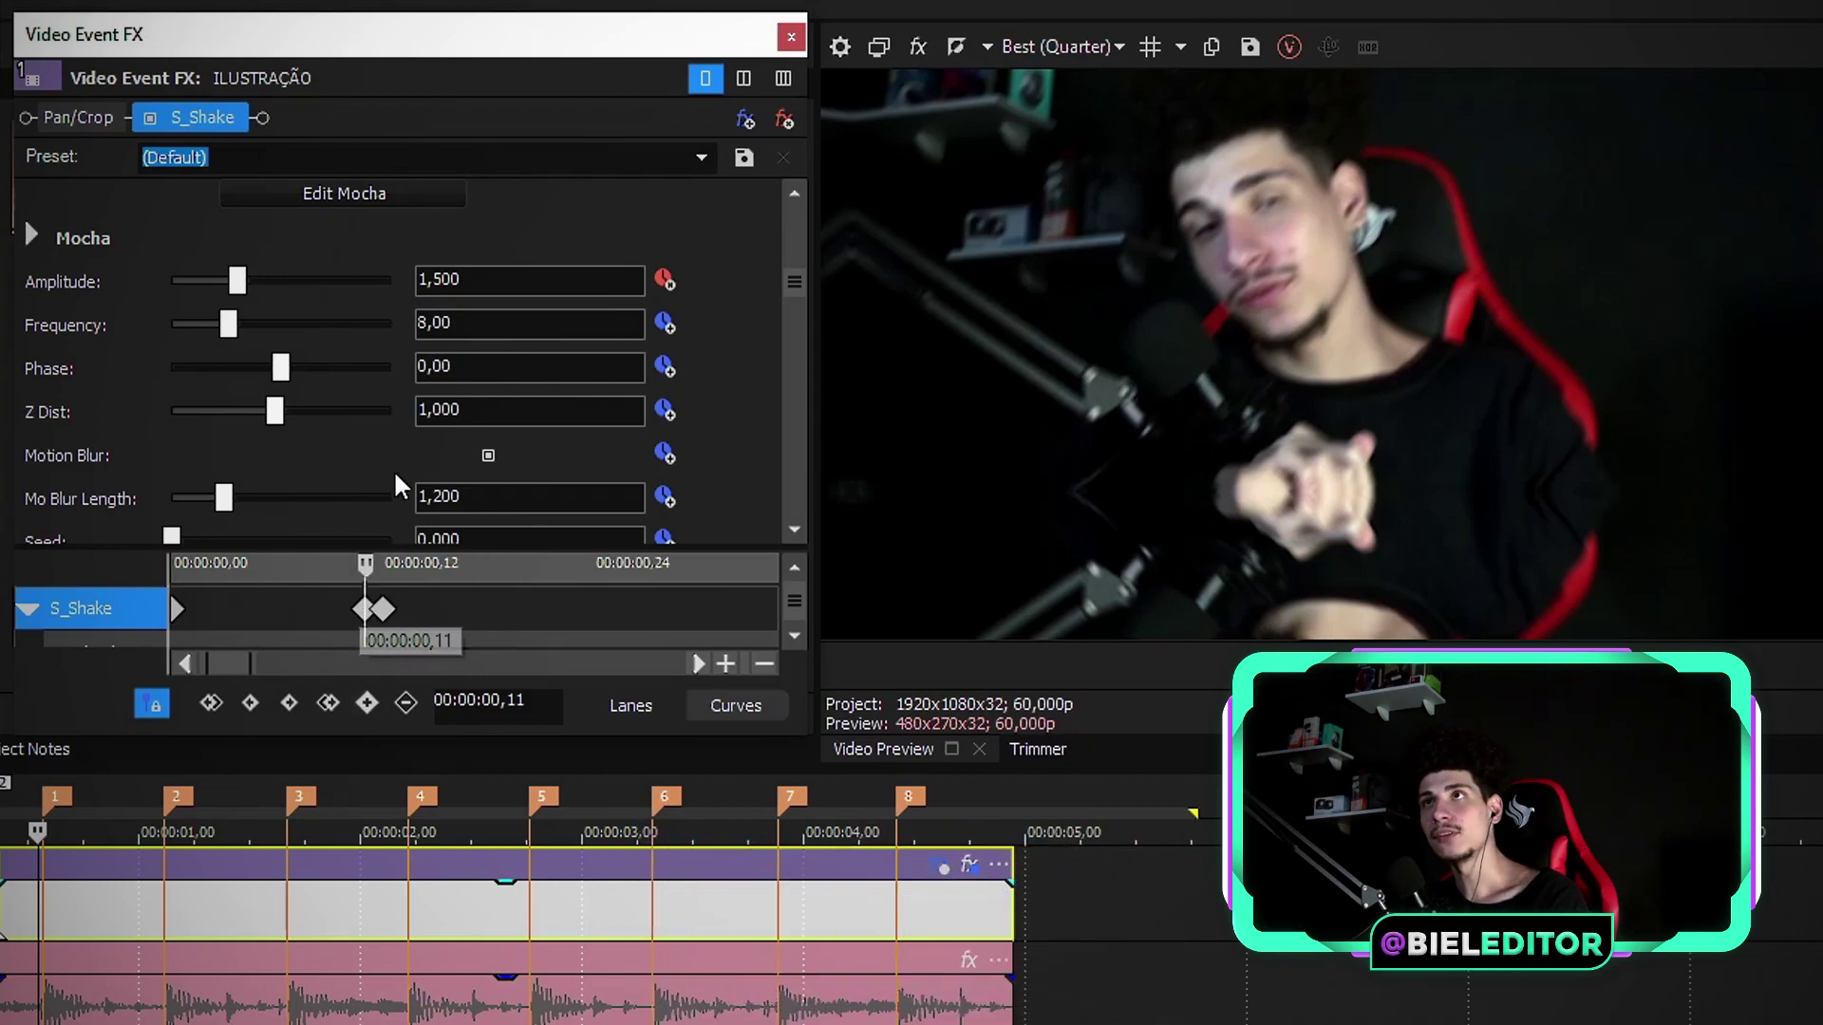
Set Amplitude to 0 at the 00:00:00,11 keyframe and at the event's first keyframe.
drag(240, 283, 124, 293)
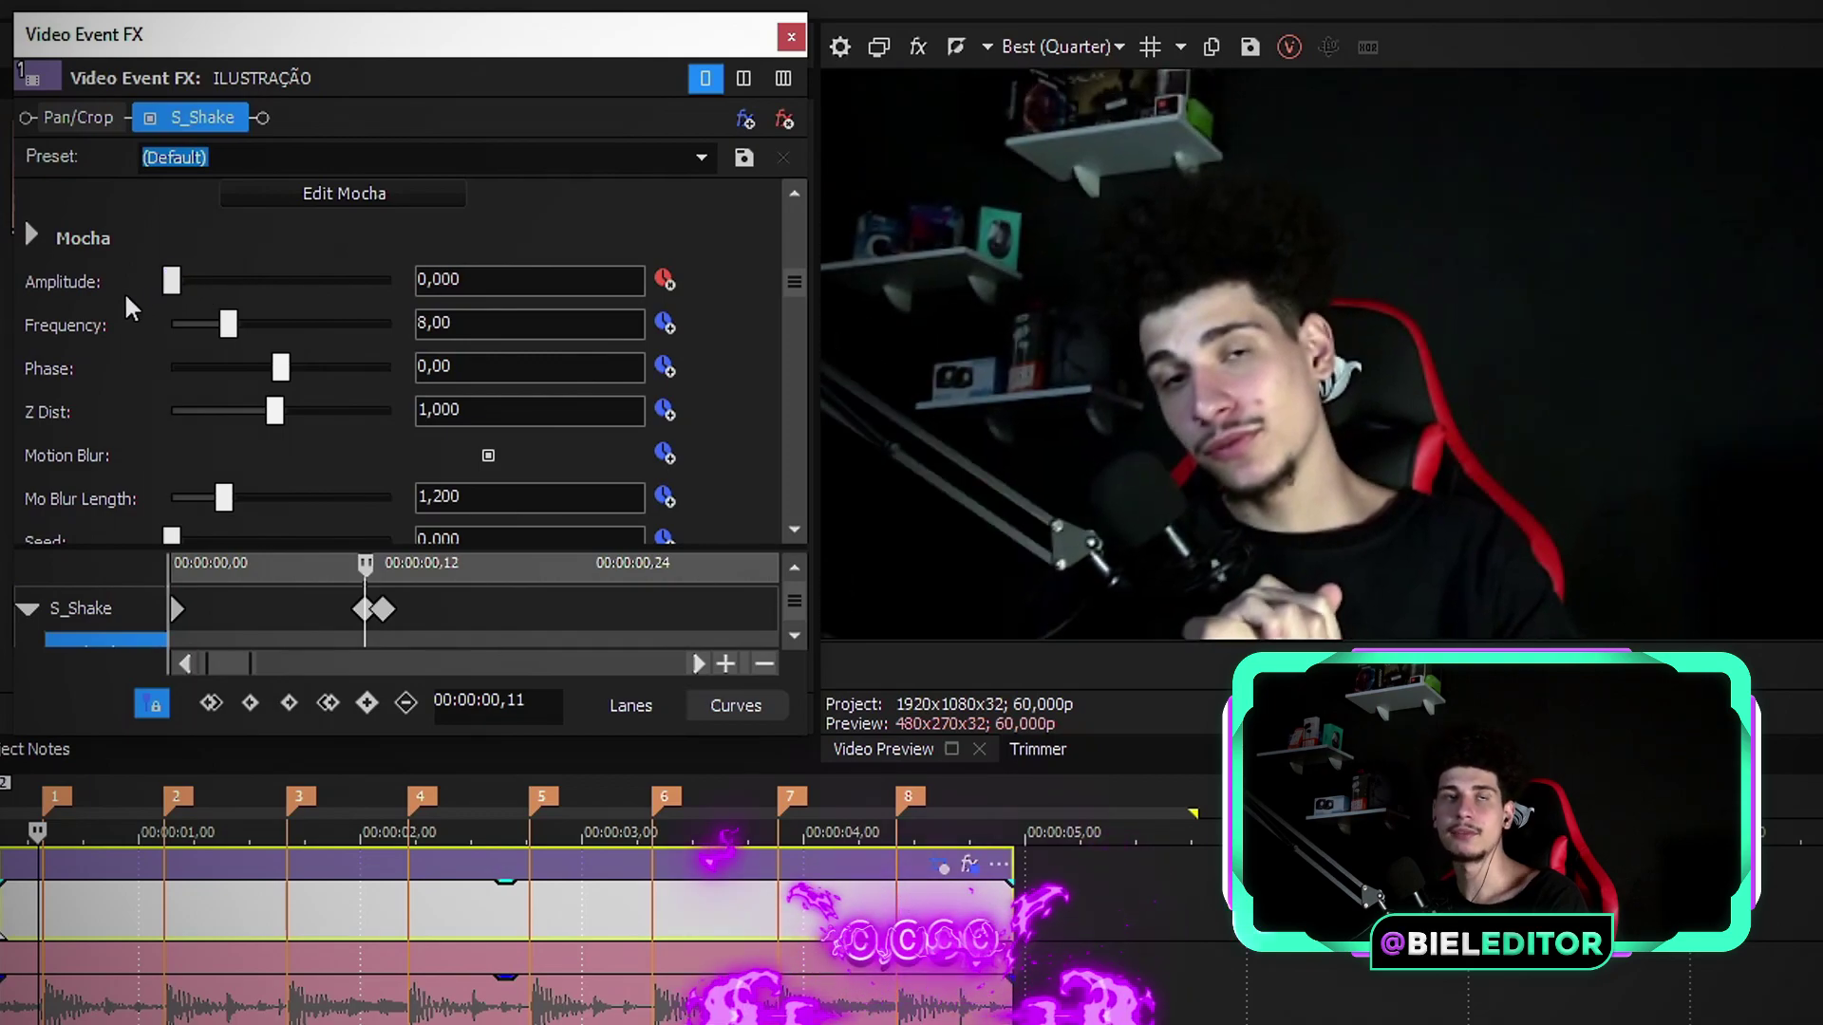
click(178, 610)
drag(243, 270, 119, 283)
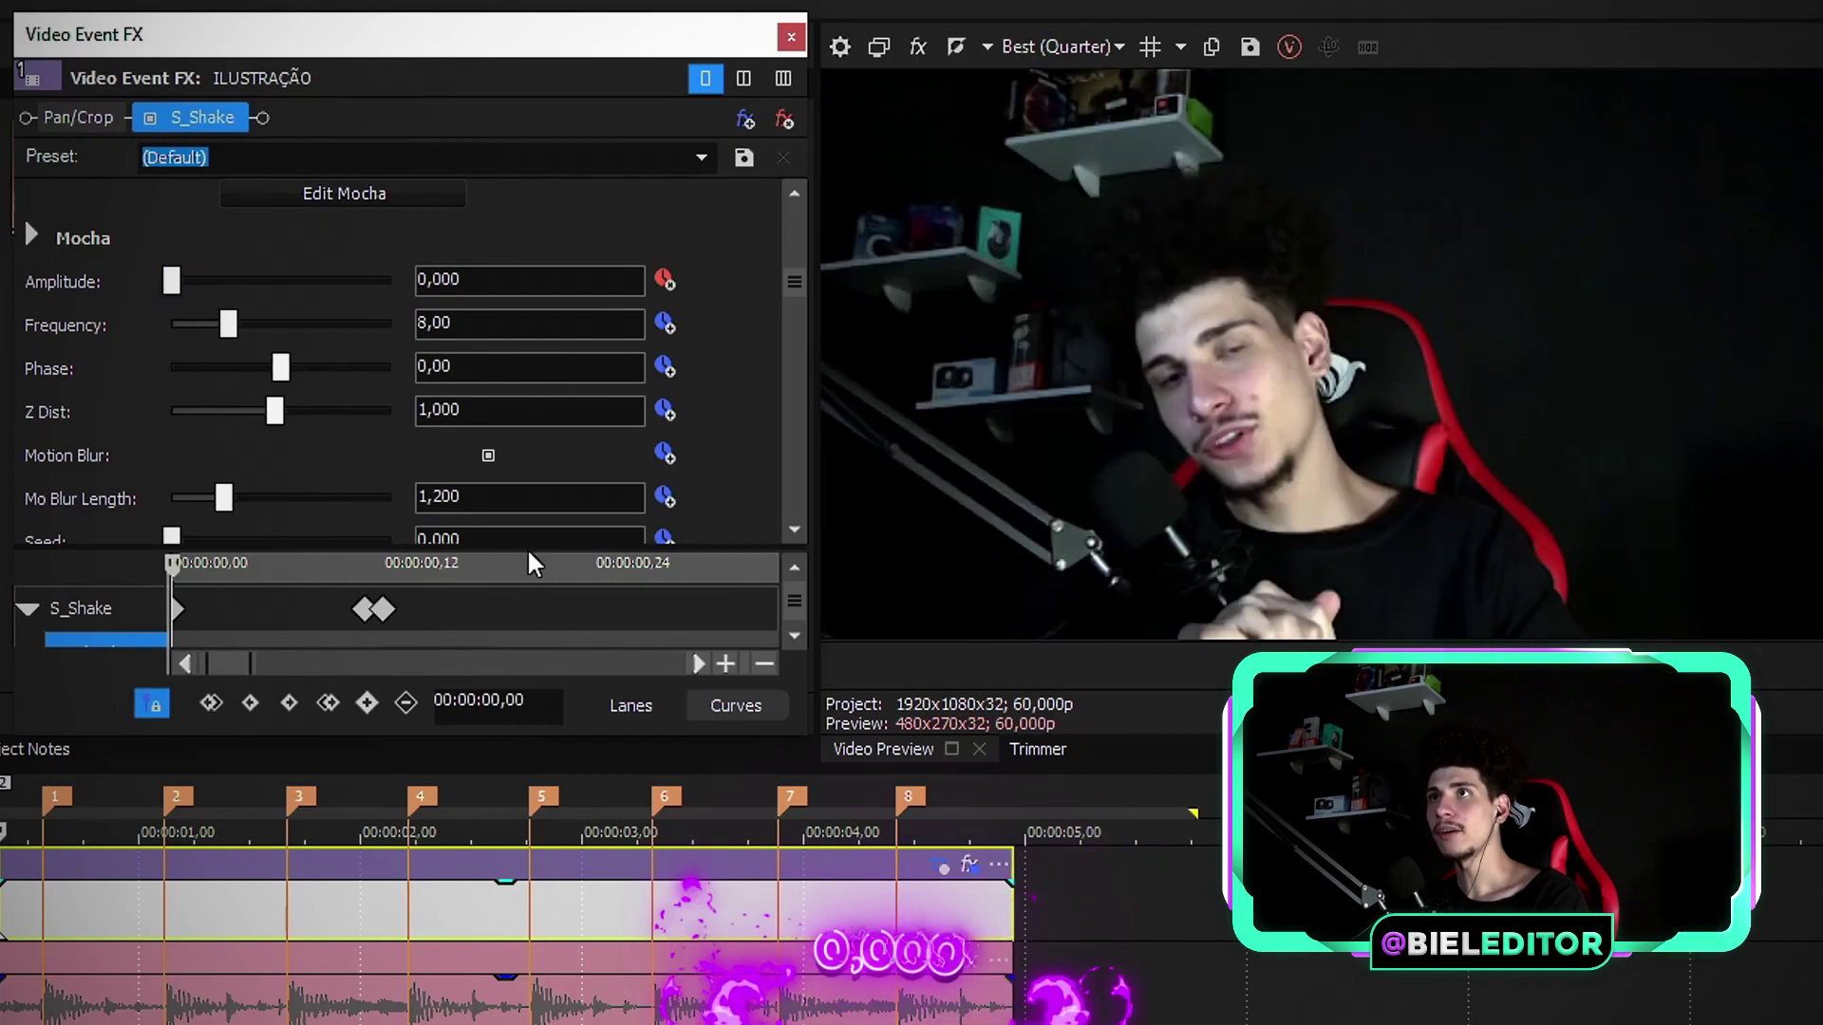
Enlarge the keyframe area and set the two Amplitude curve points at 00:00:00,11 and 00:00:00,12 to Fast Fade.
drag(527, 549, 489, 414)
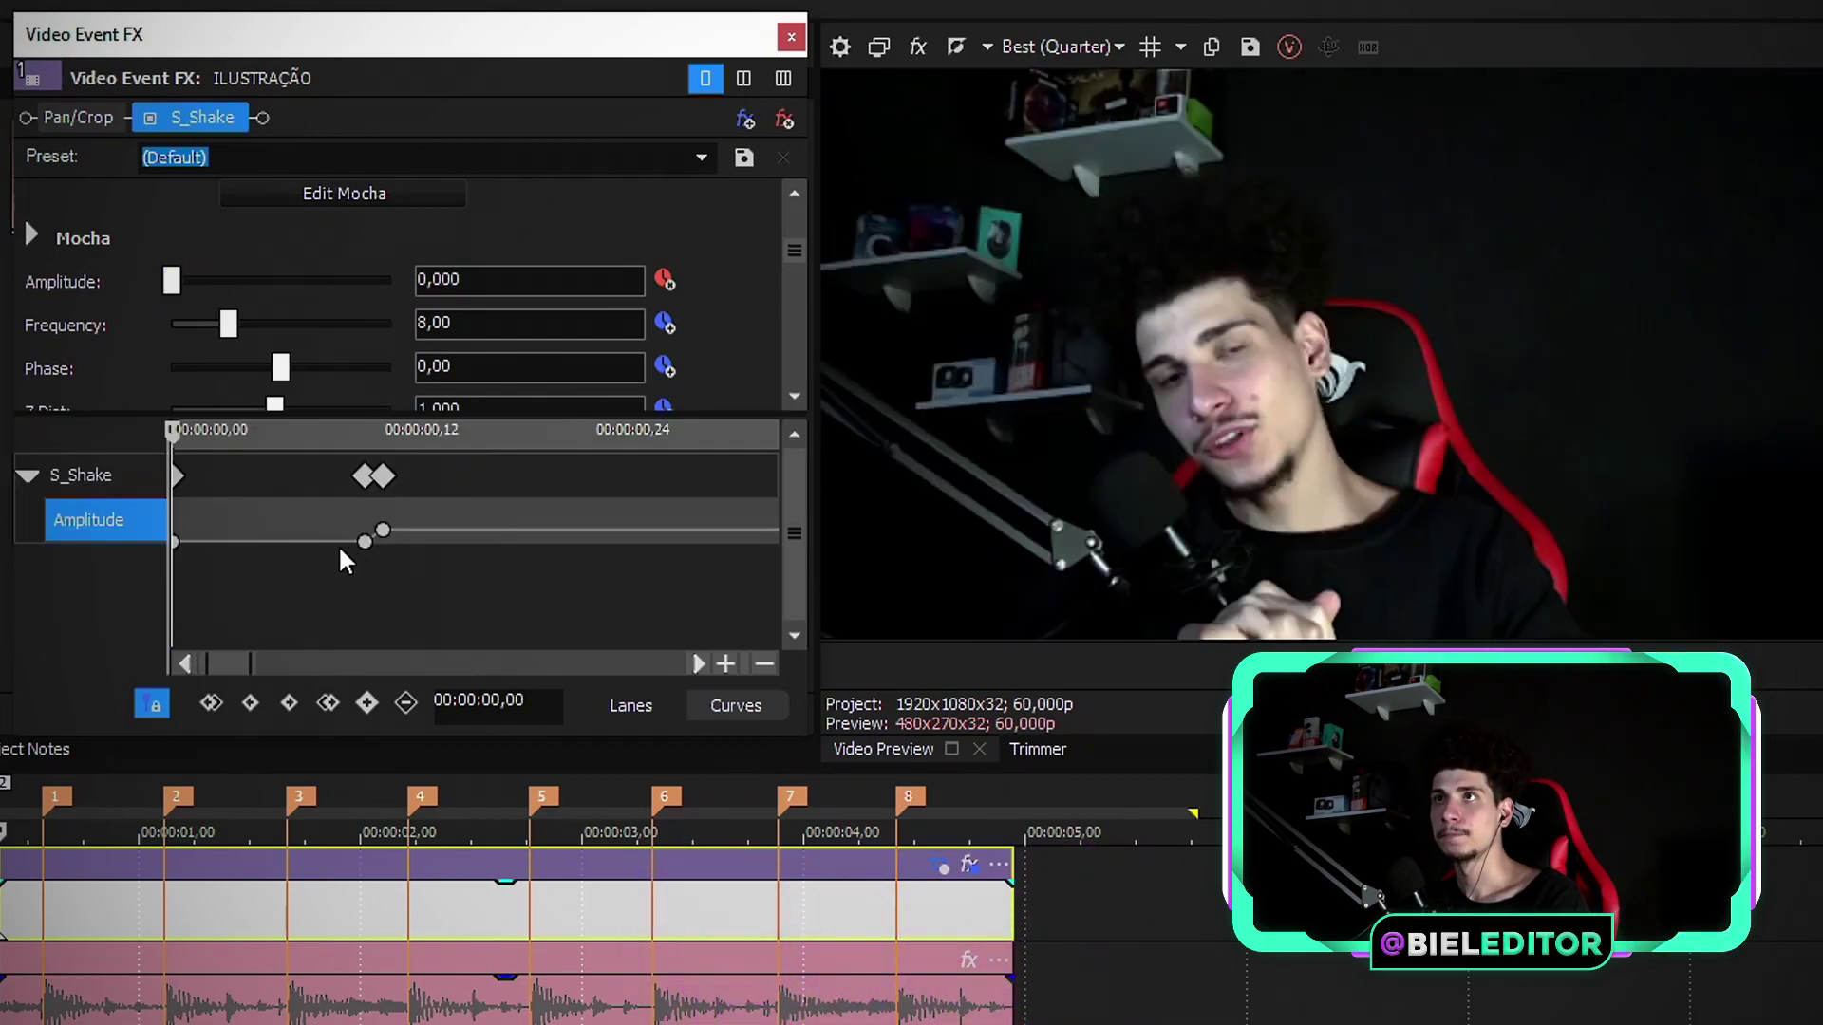
click(397, 622)
click(364, 542)
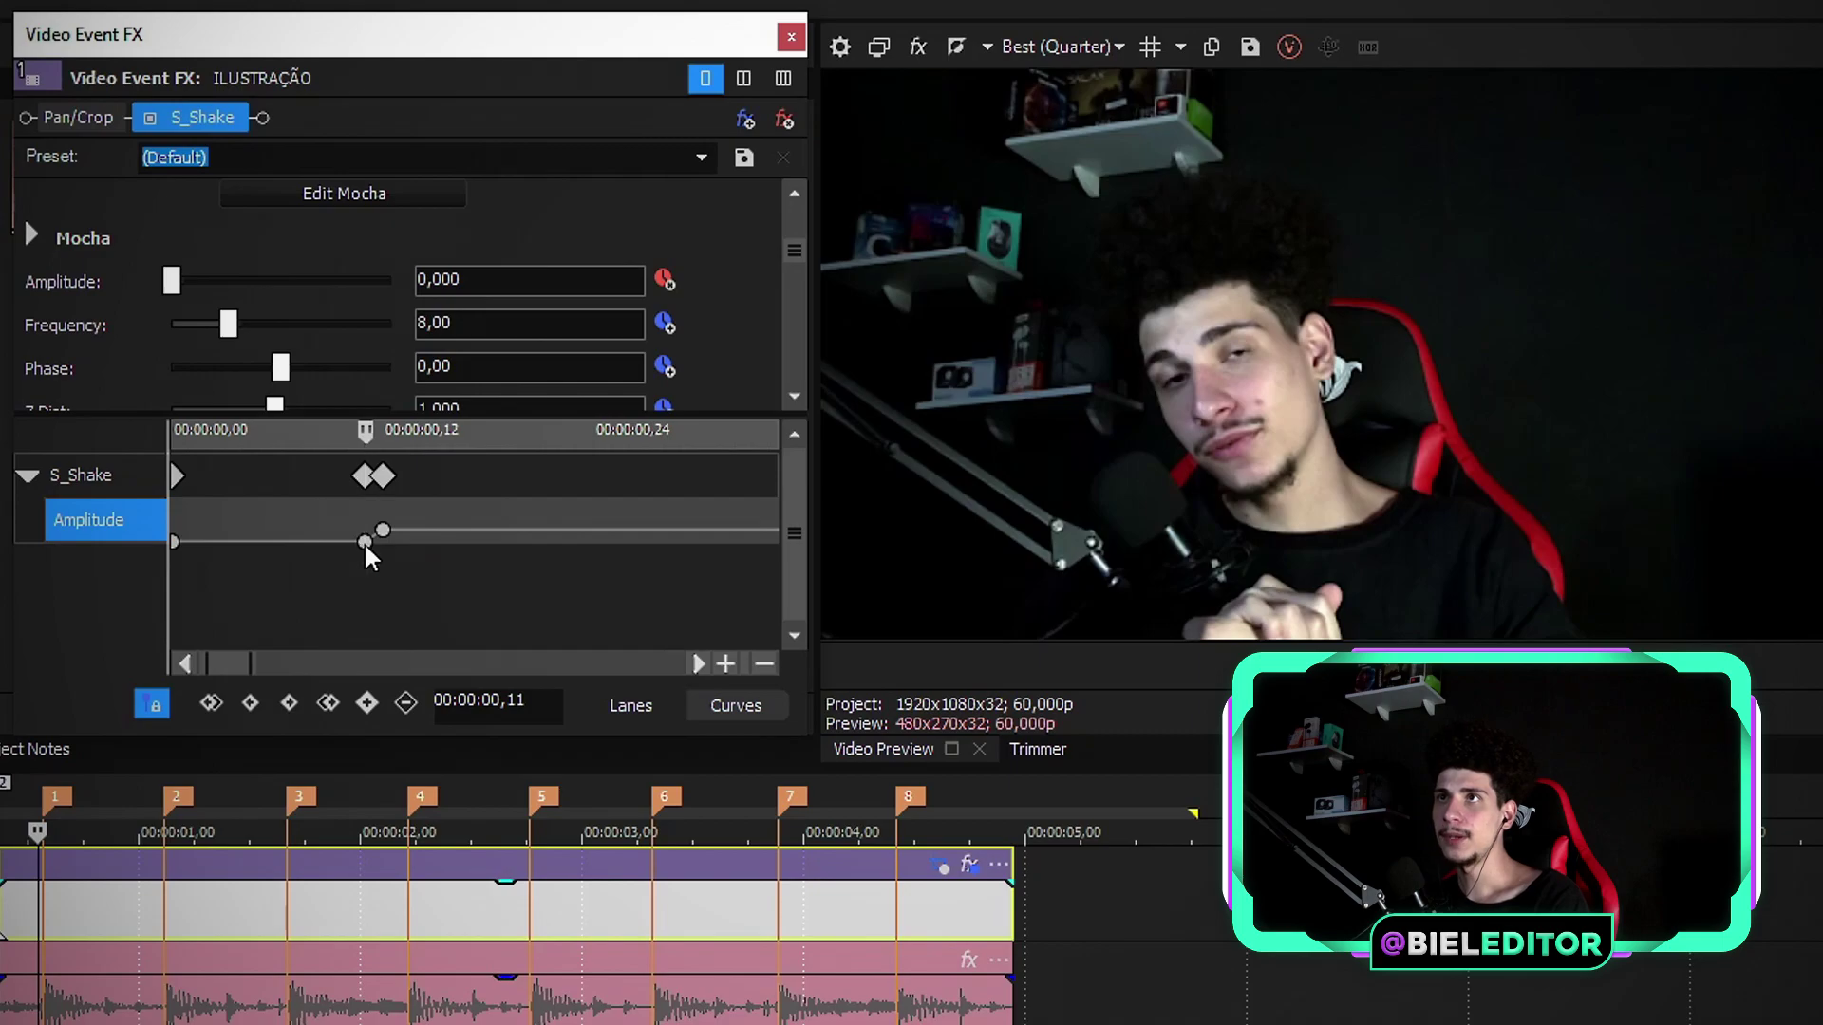
right_click(366, 545)
click(318, 574)
right_click(365, 541)
click(435, 815)
scroll(407, 557, up, 4)
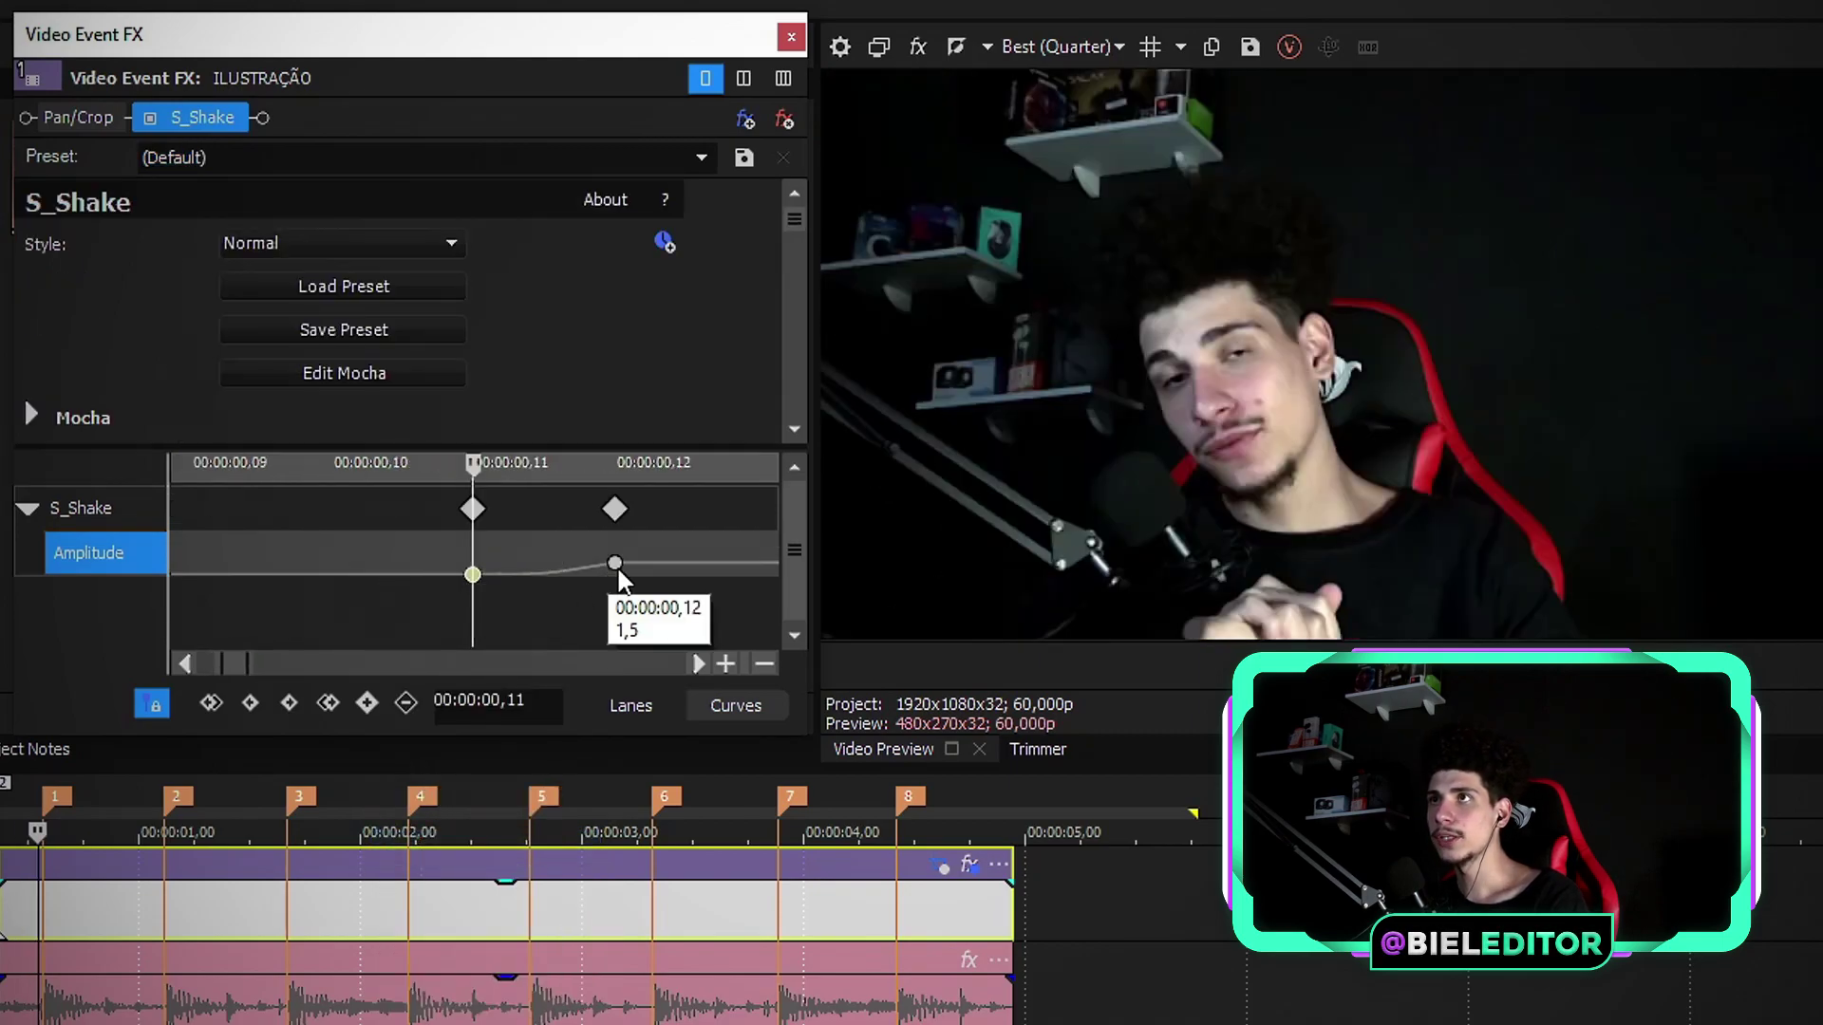
right_click(614, 563)
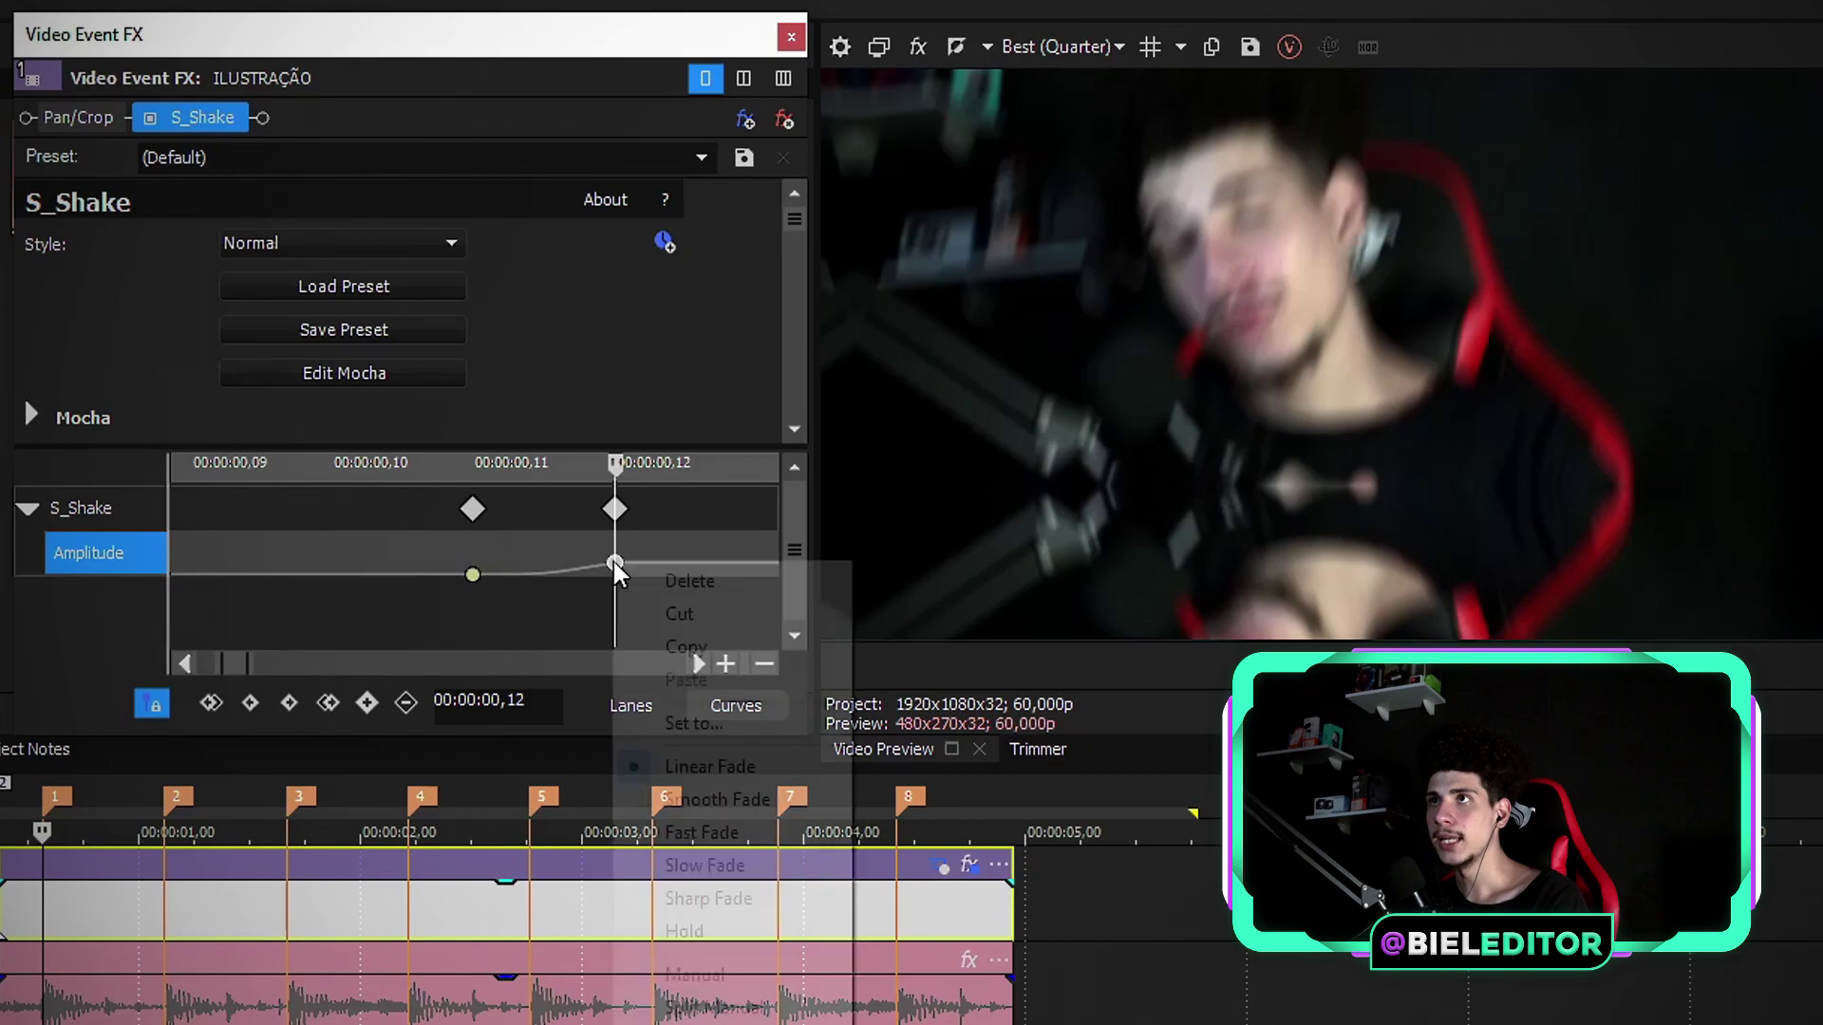
click(737, 833)
scroll(497, 561, down, 6)
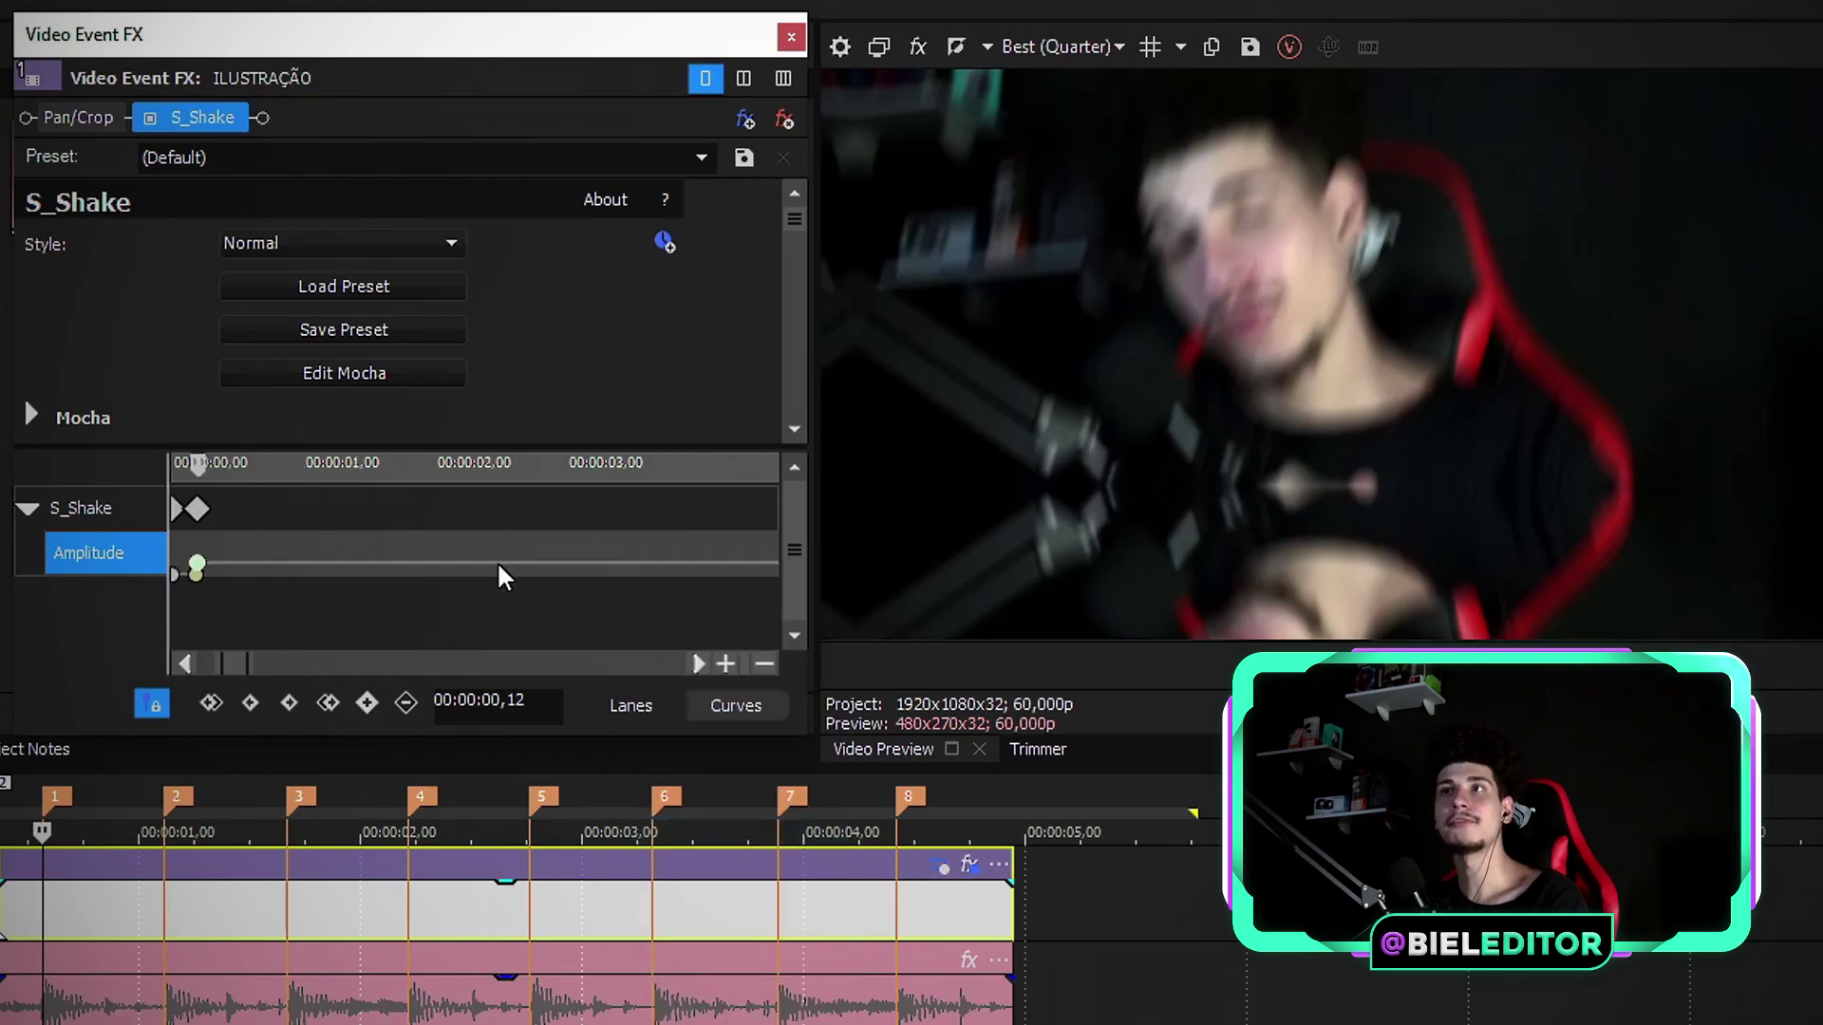
Copy the Amplitude keyframe pair and paste it one frame before marker 2, at 00:00:00,44, and again at marker 1.
click(177, 573)
scroll(190, 576, up, 5)
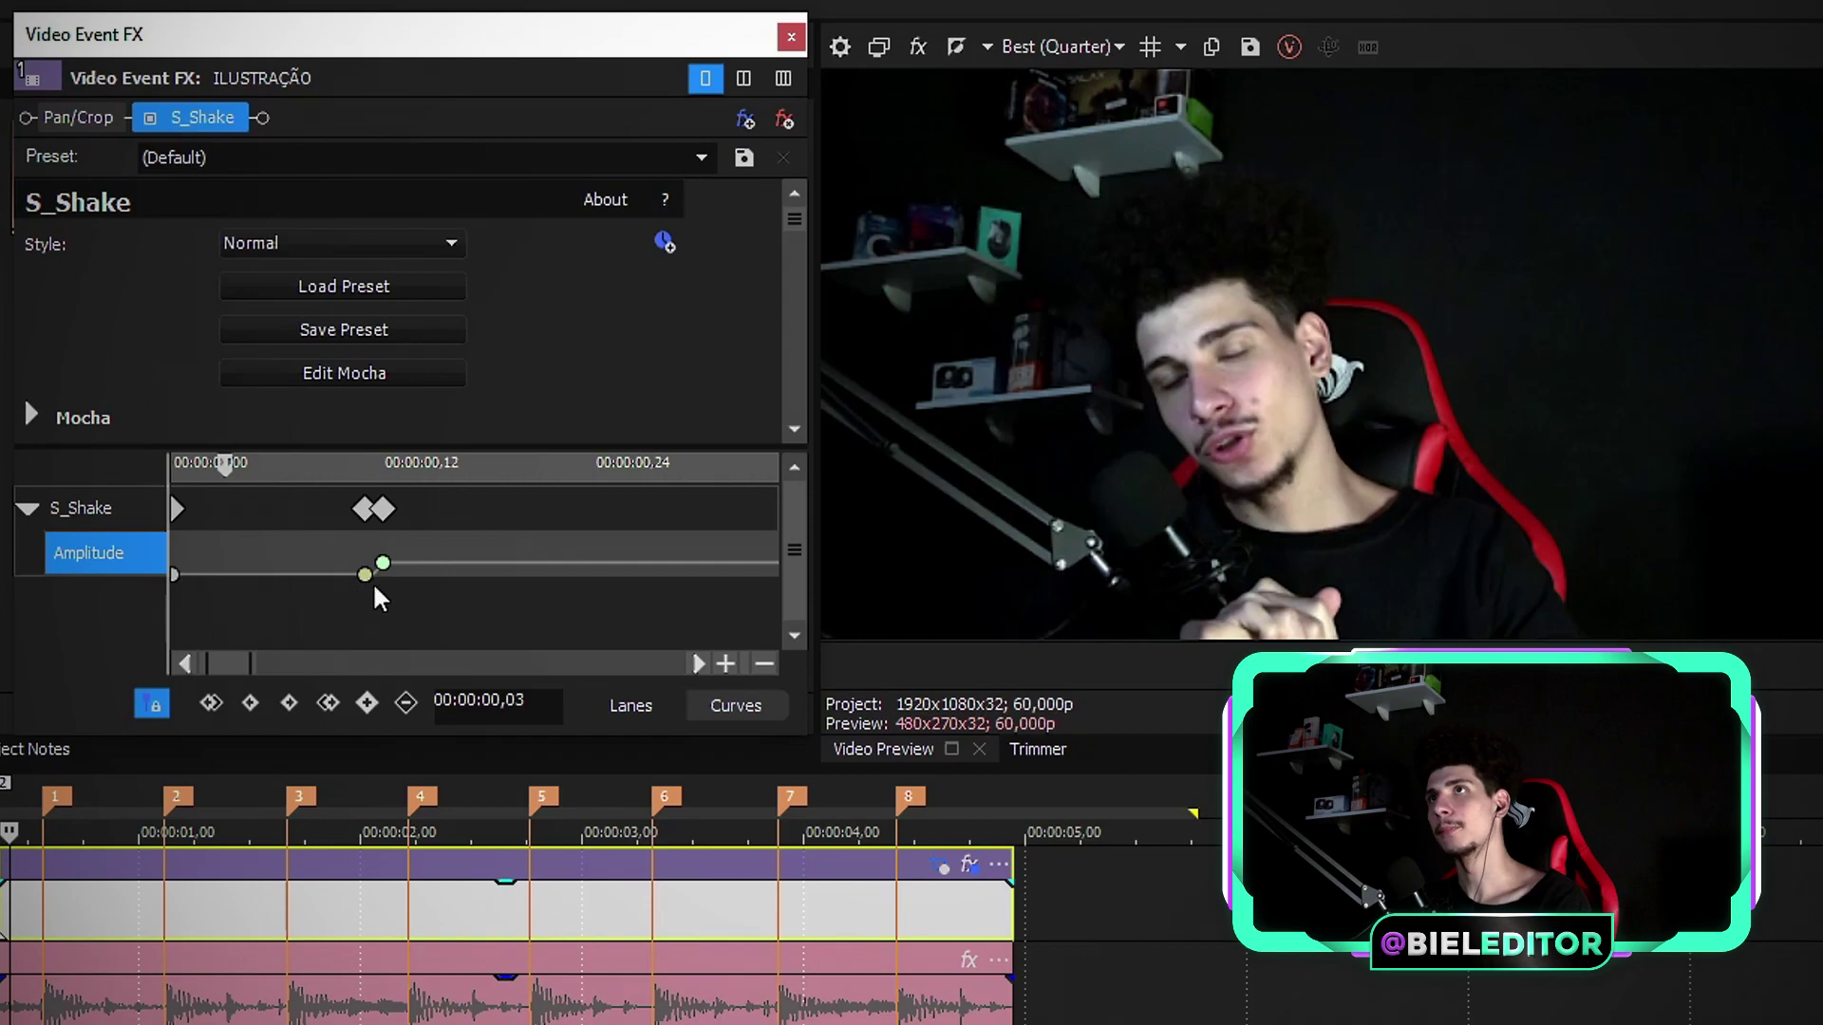
drag(448, 541, 330, 554)
key(ctrl+c)
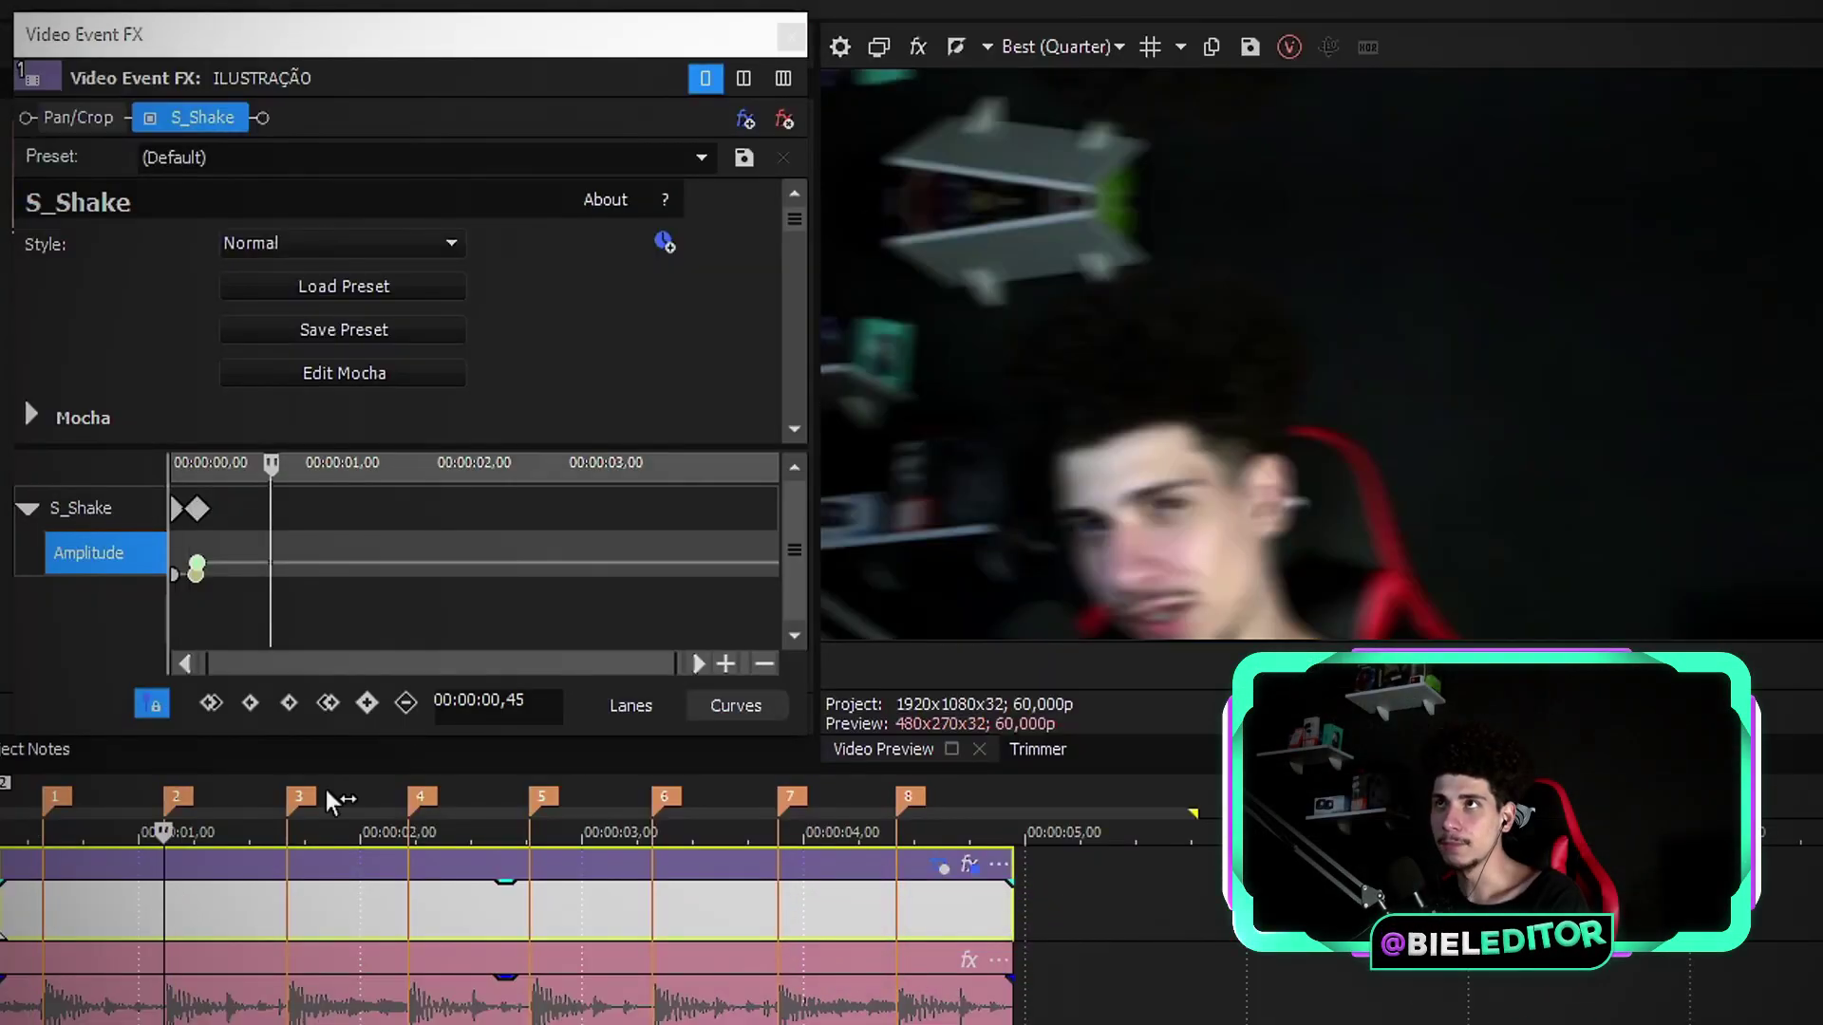
click(705, 375)
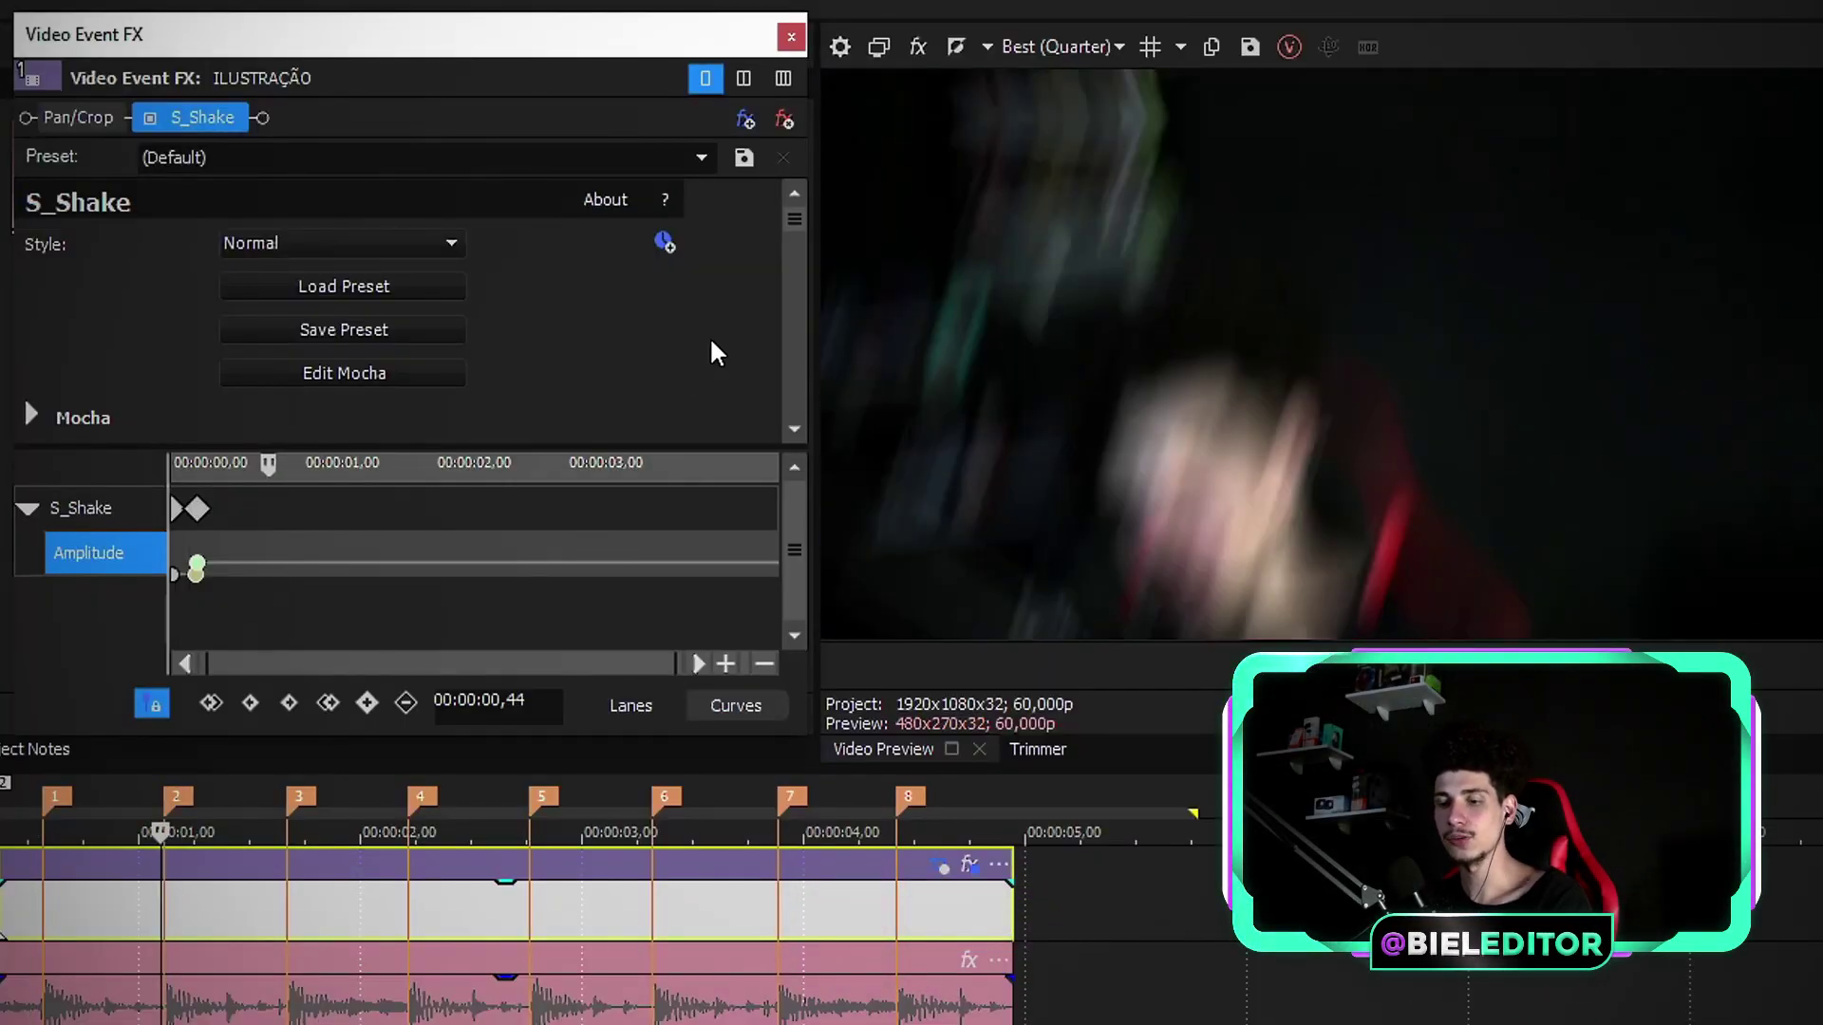
key(ctrl+v)
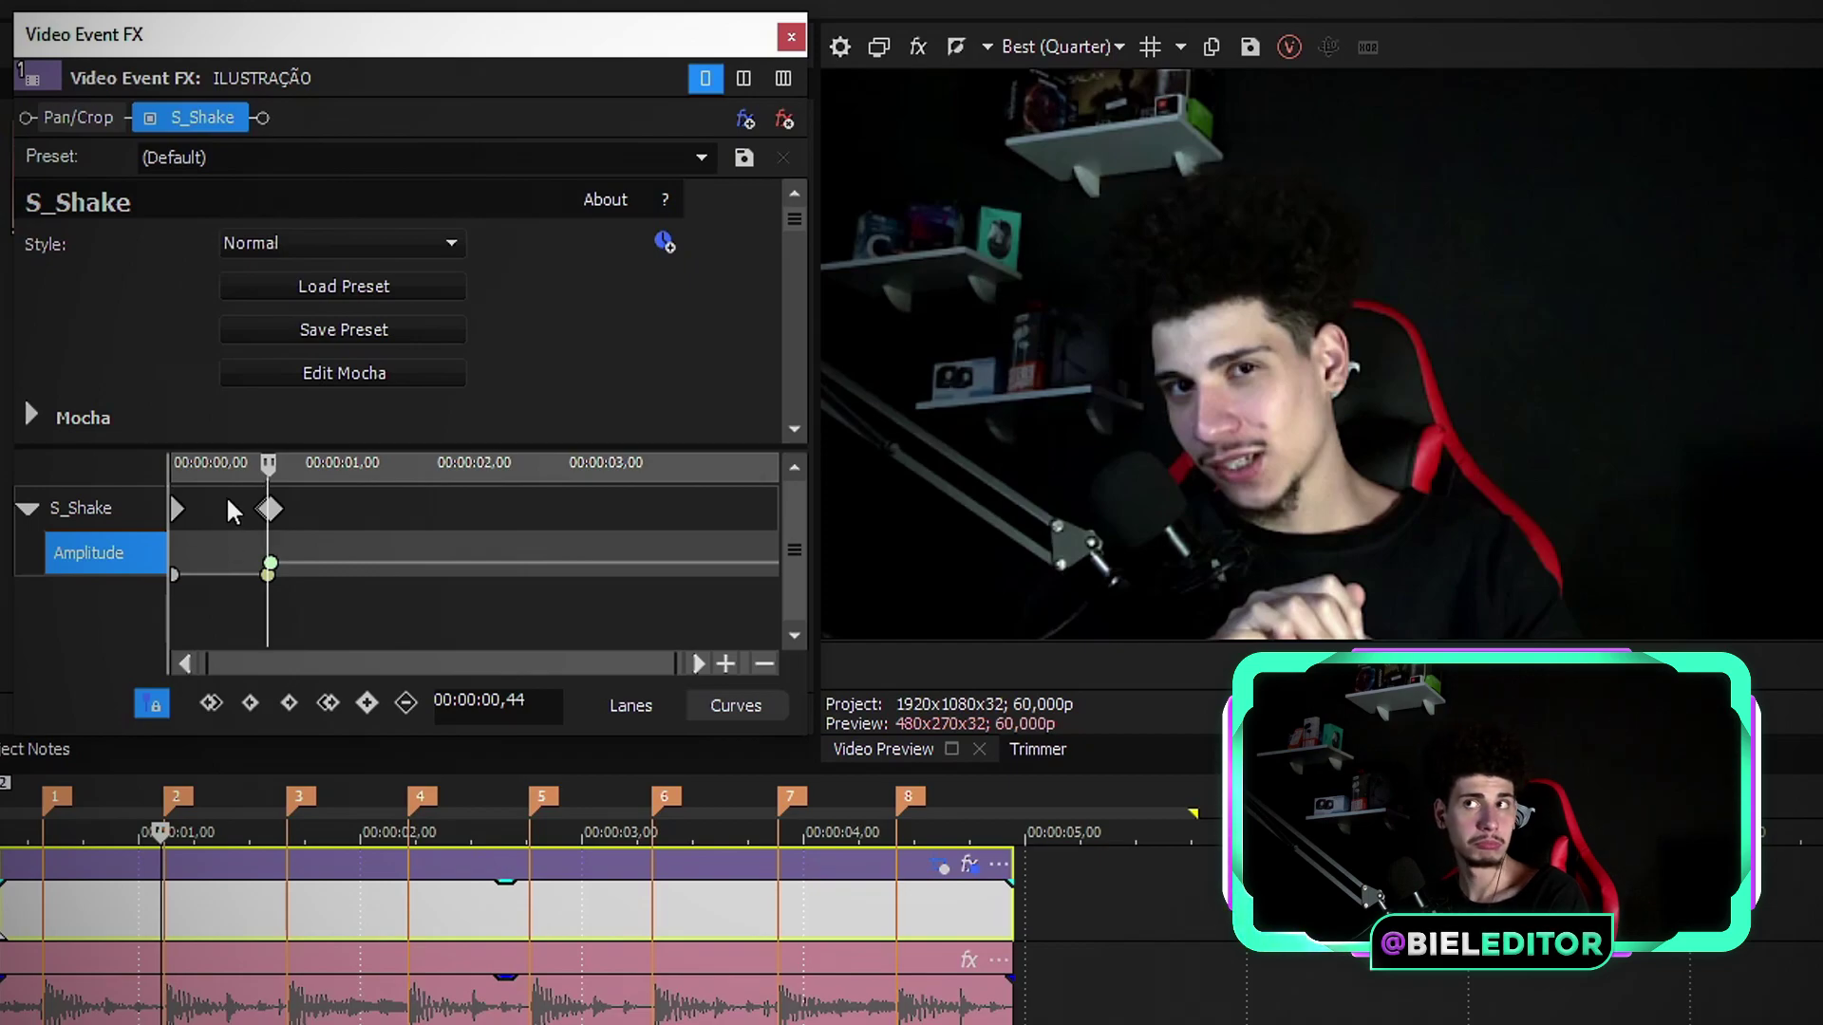
click(43, 898)
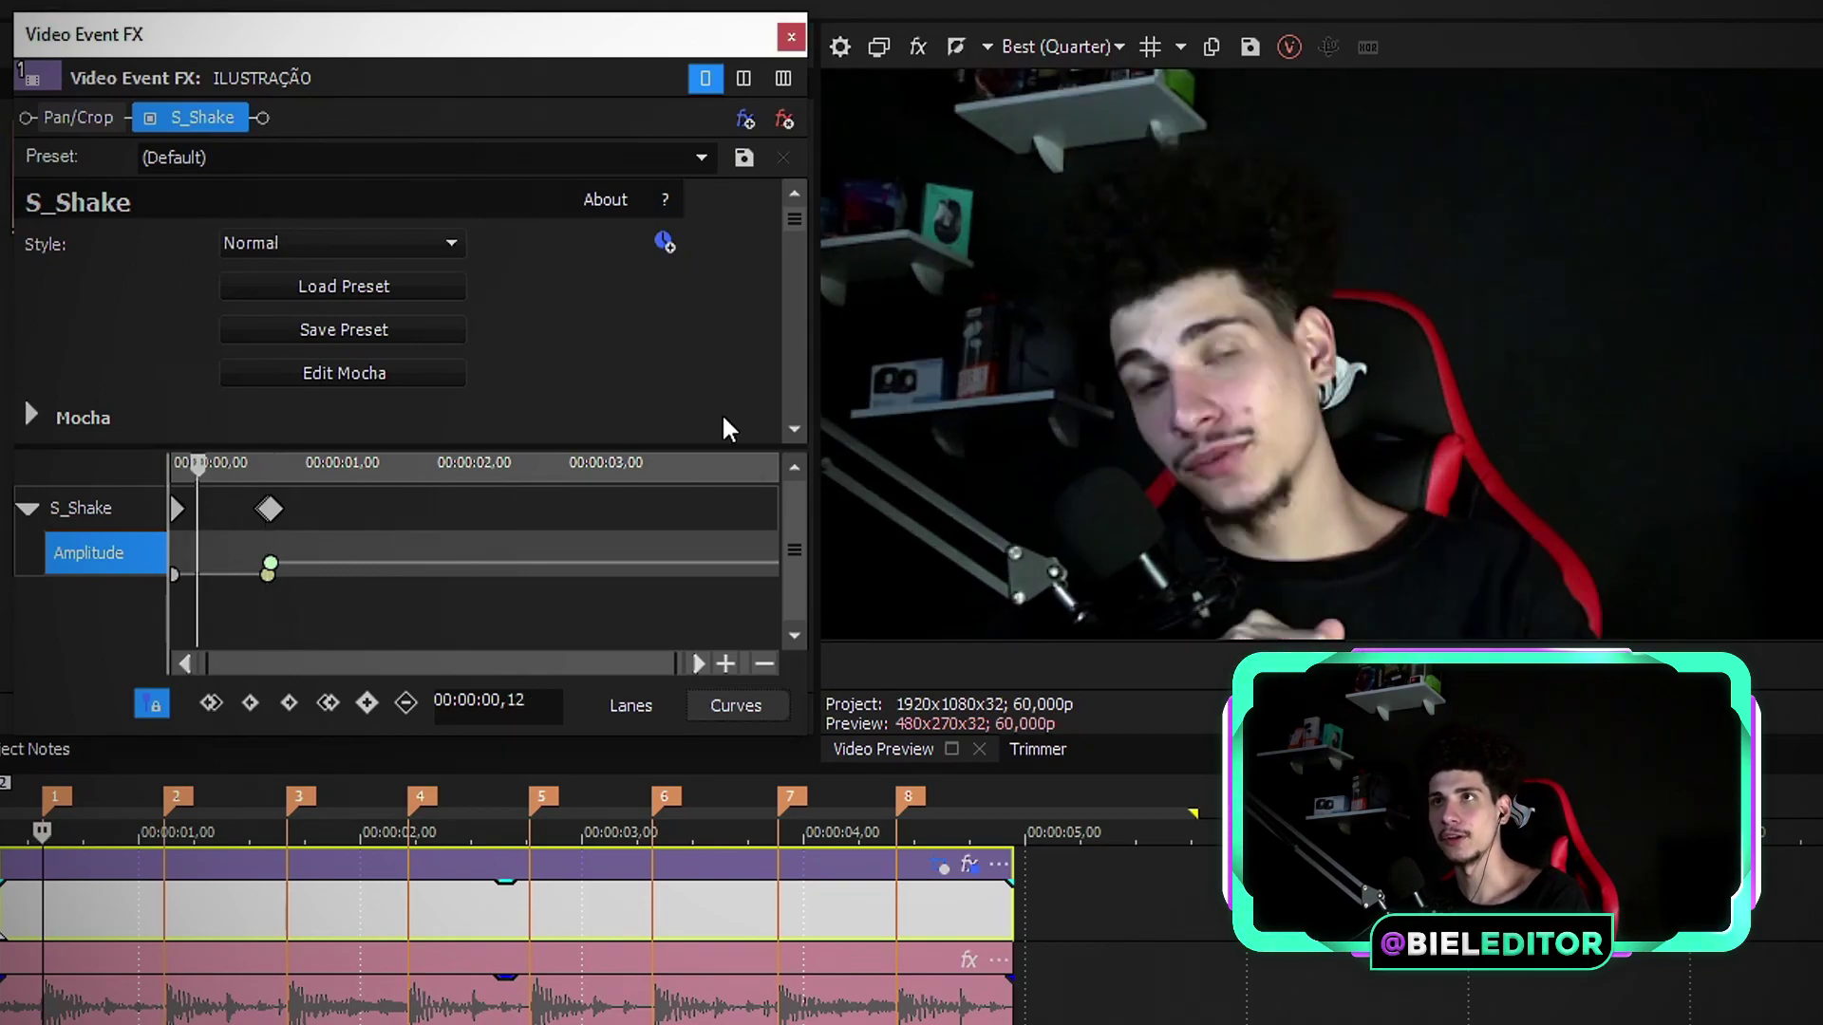
Paste the Amplitude keyframe pair one frame before marker 3 and before each remaining marker through 8.
click(286, 900)
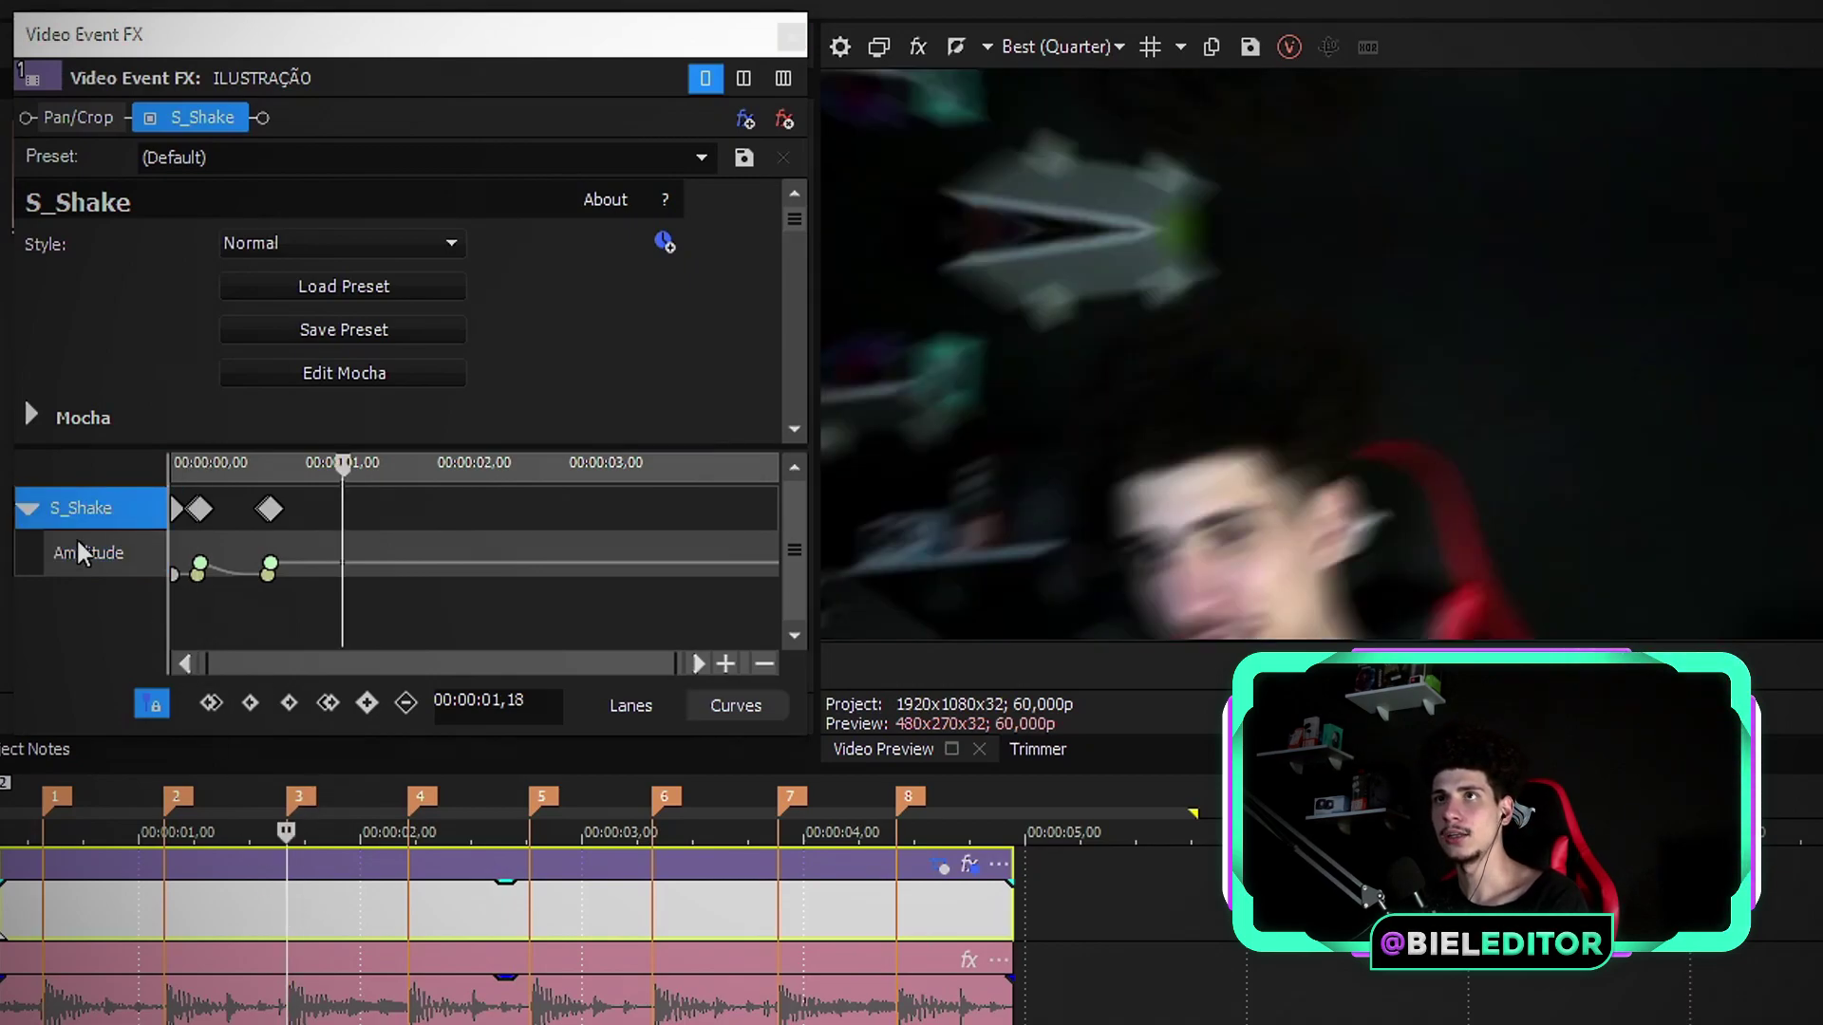
key(Left)
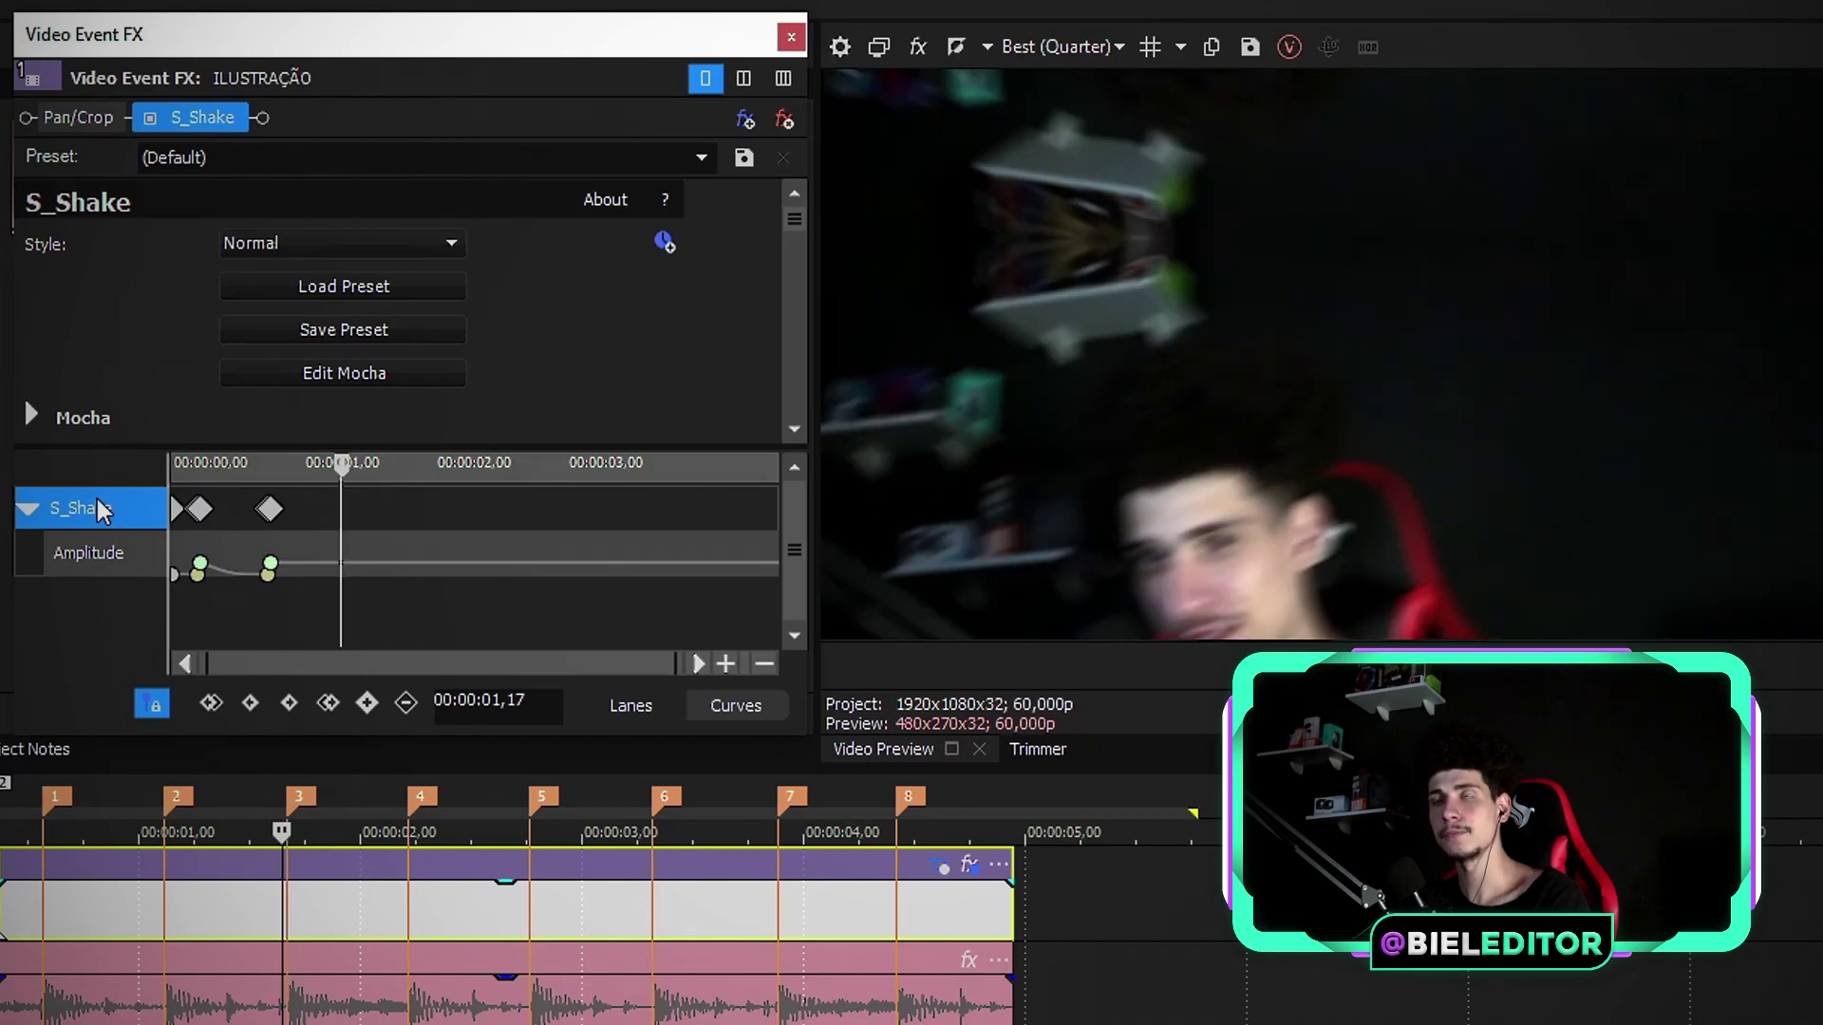
click(366, 702)
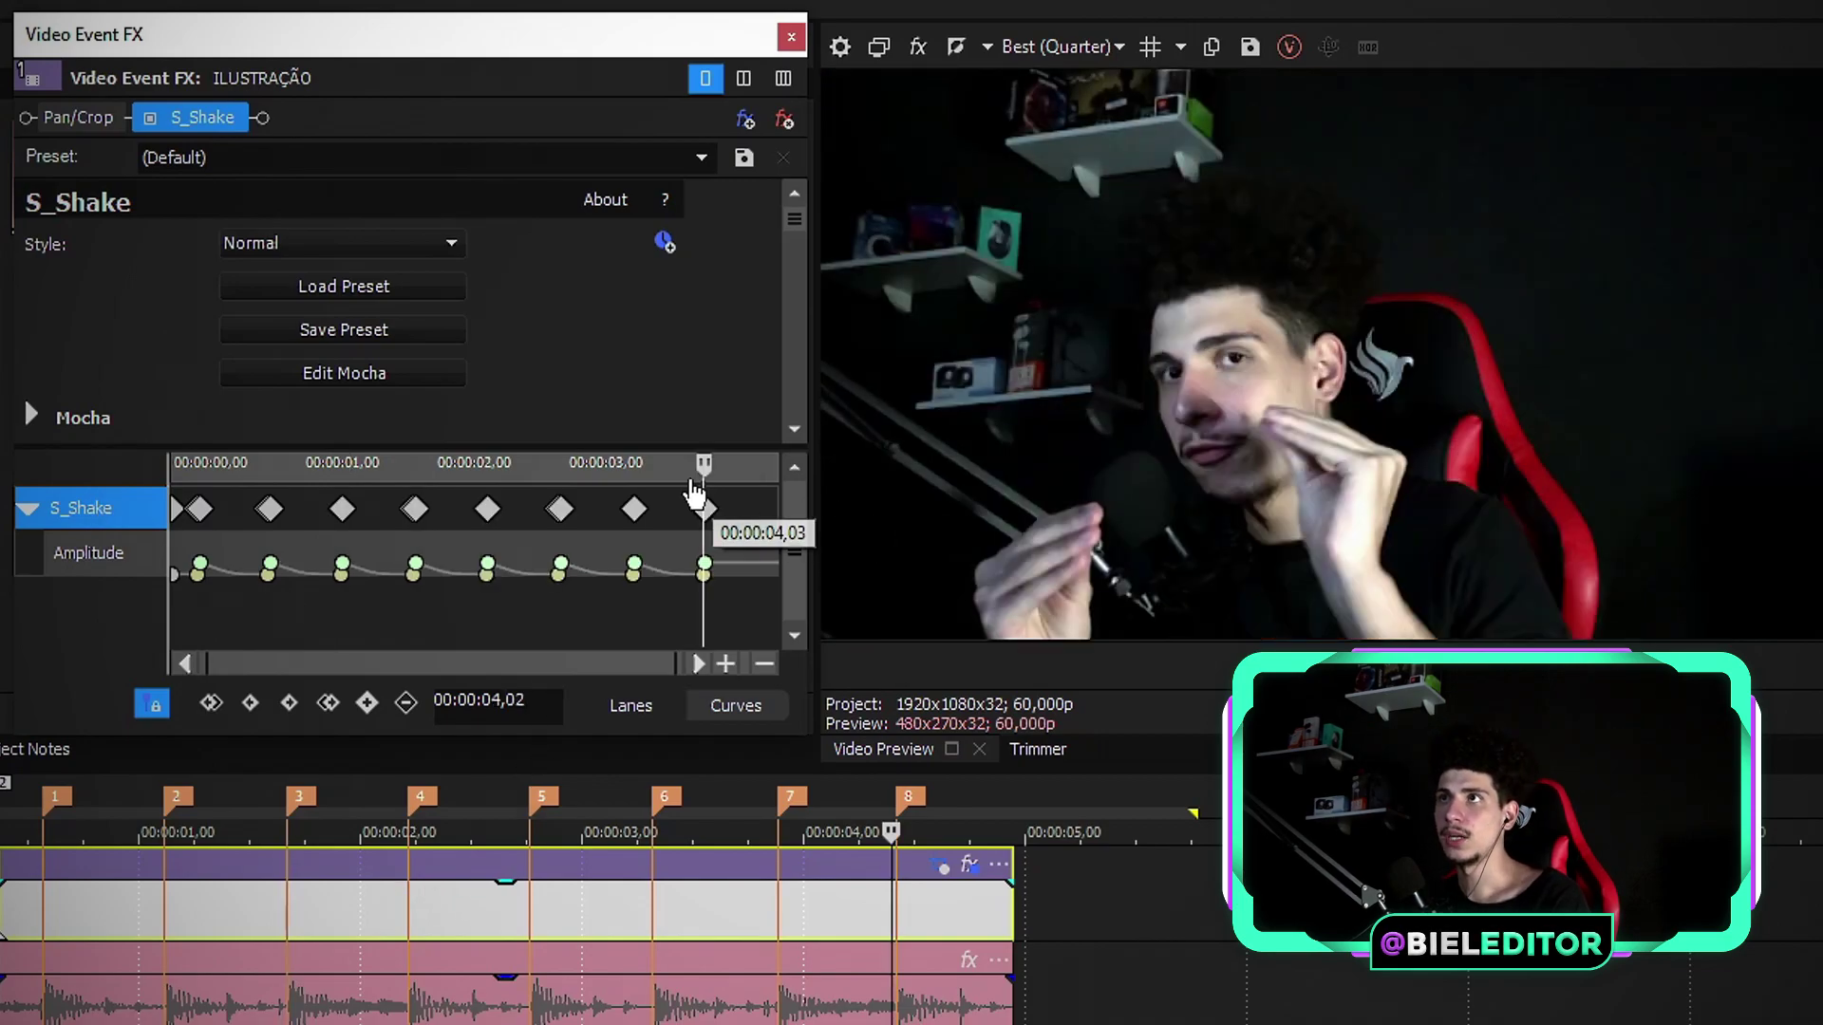
Add an S_Shake keyframe at the end of the event, 00:00:04,35, with Amplitude lowered to zero.
drag(703, 471, 760, 467)
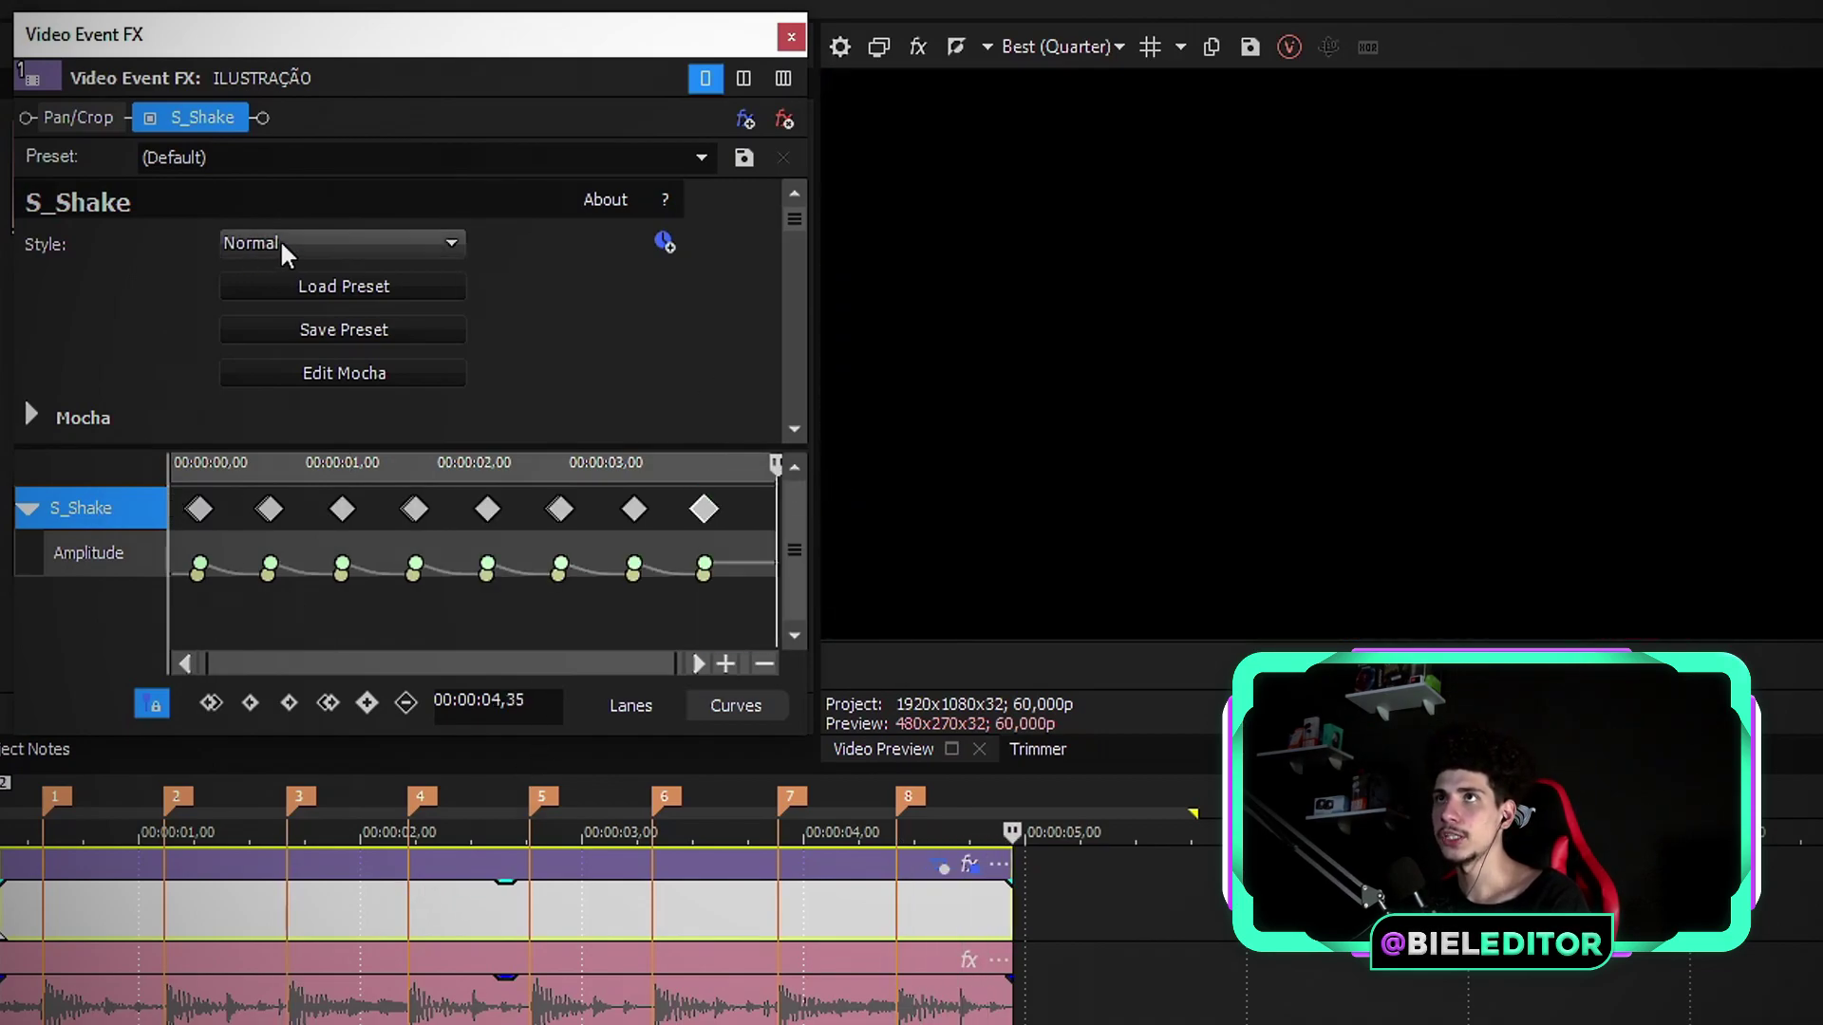
scroll(264, 237, down, 3)
click(236, 283)
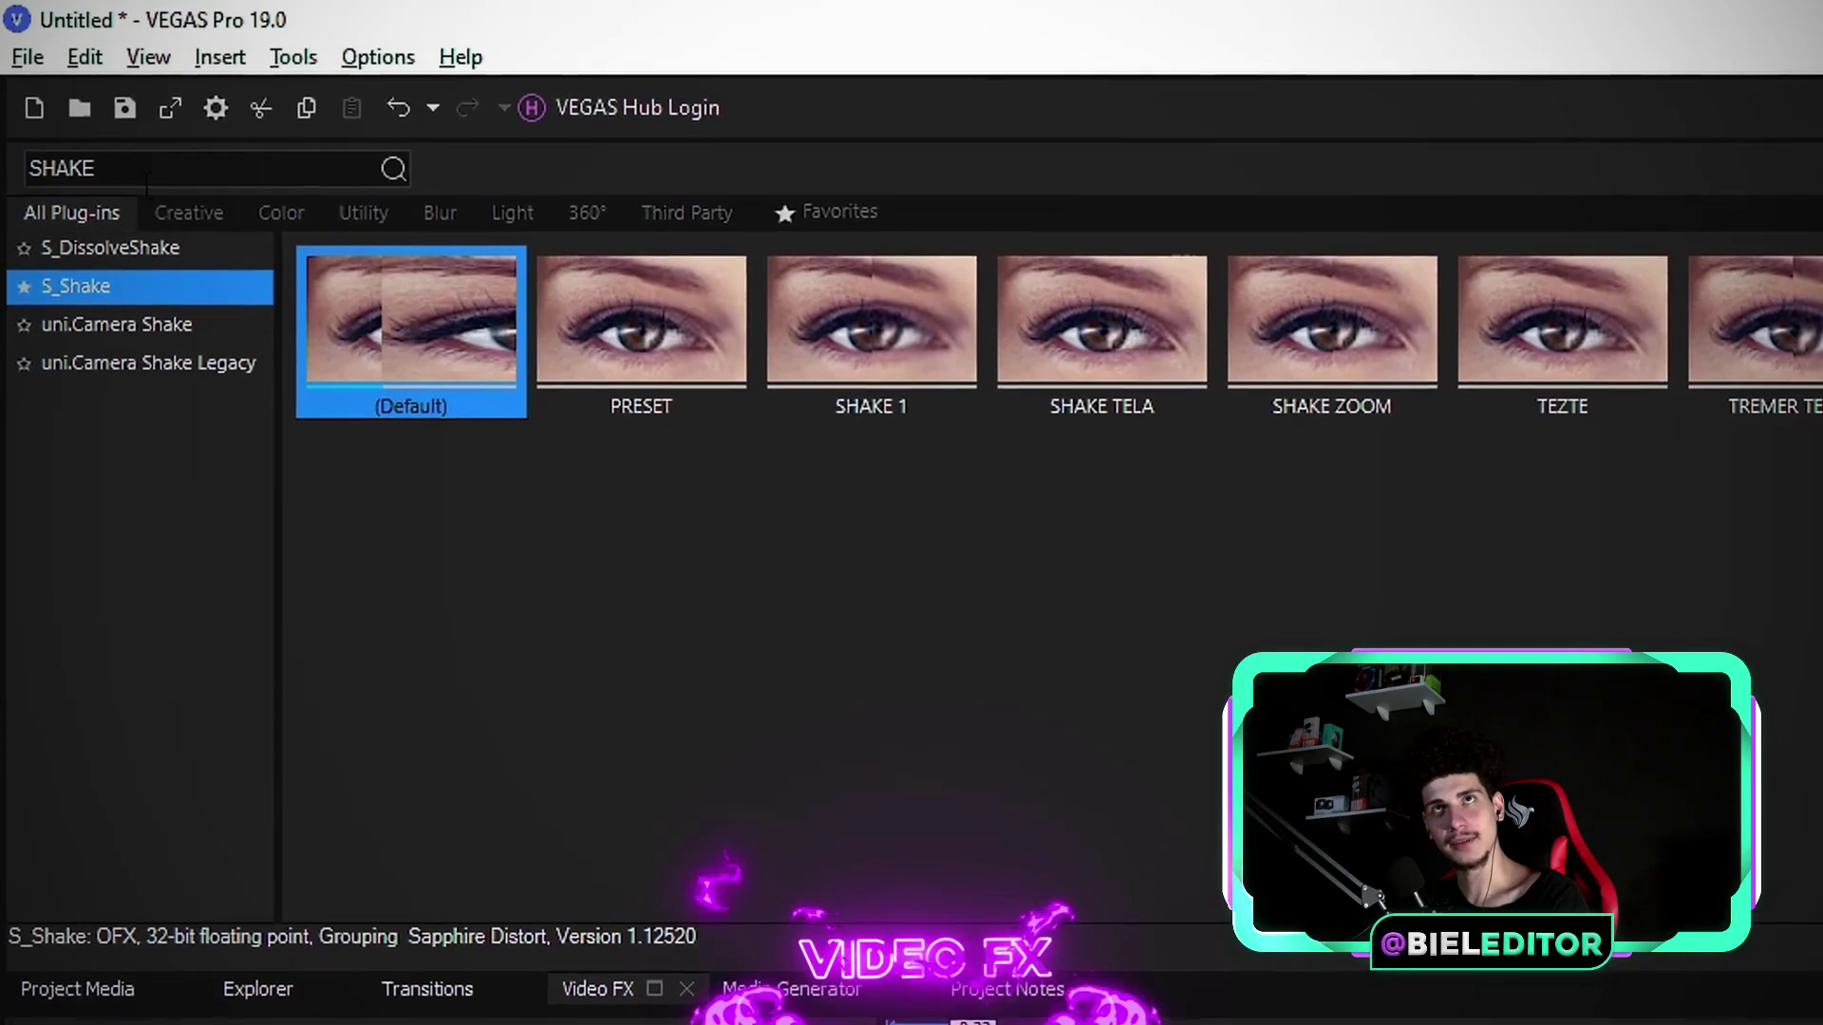
Search the video effects for GLOW and apply the default S_Glow preset to the video event.
click(13, 111)
text(GLOW)
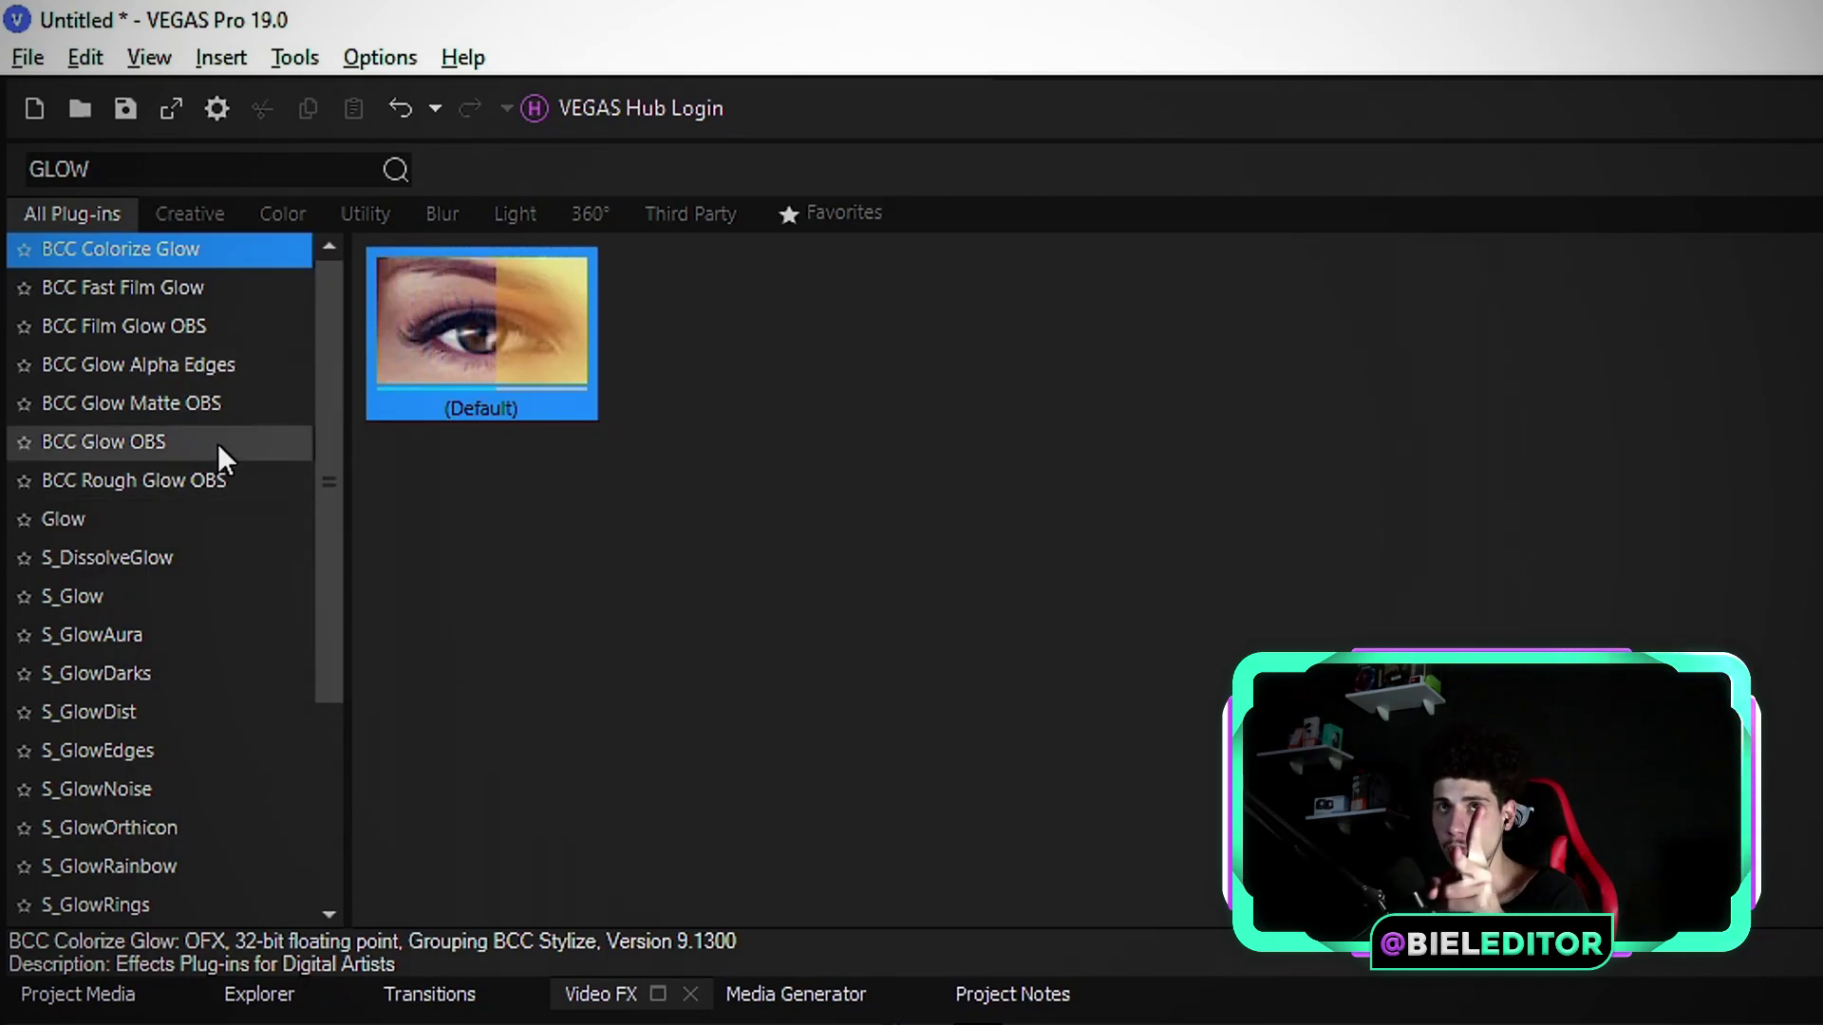
click(78, 595)
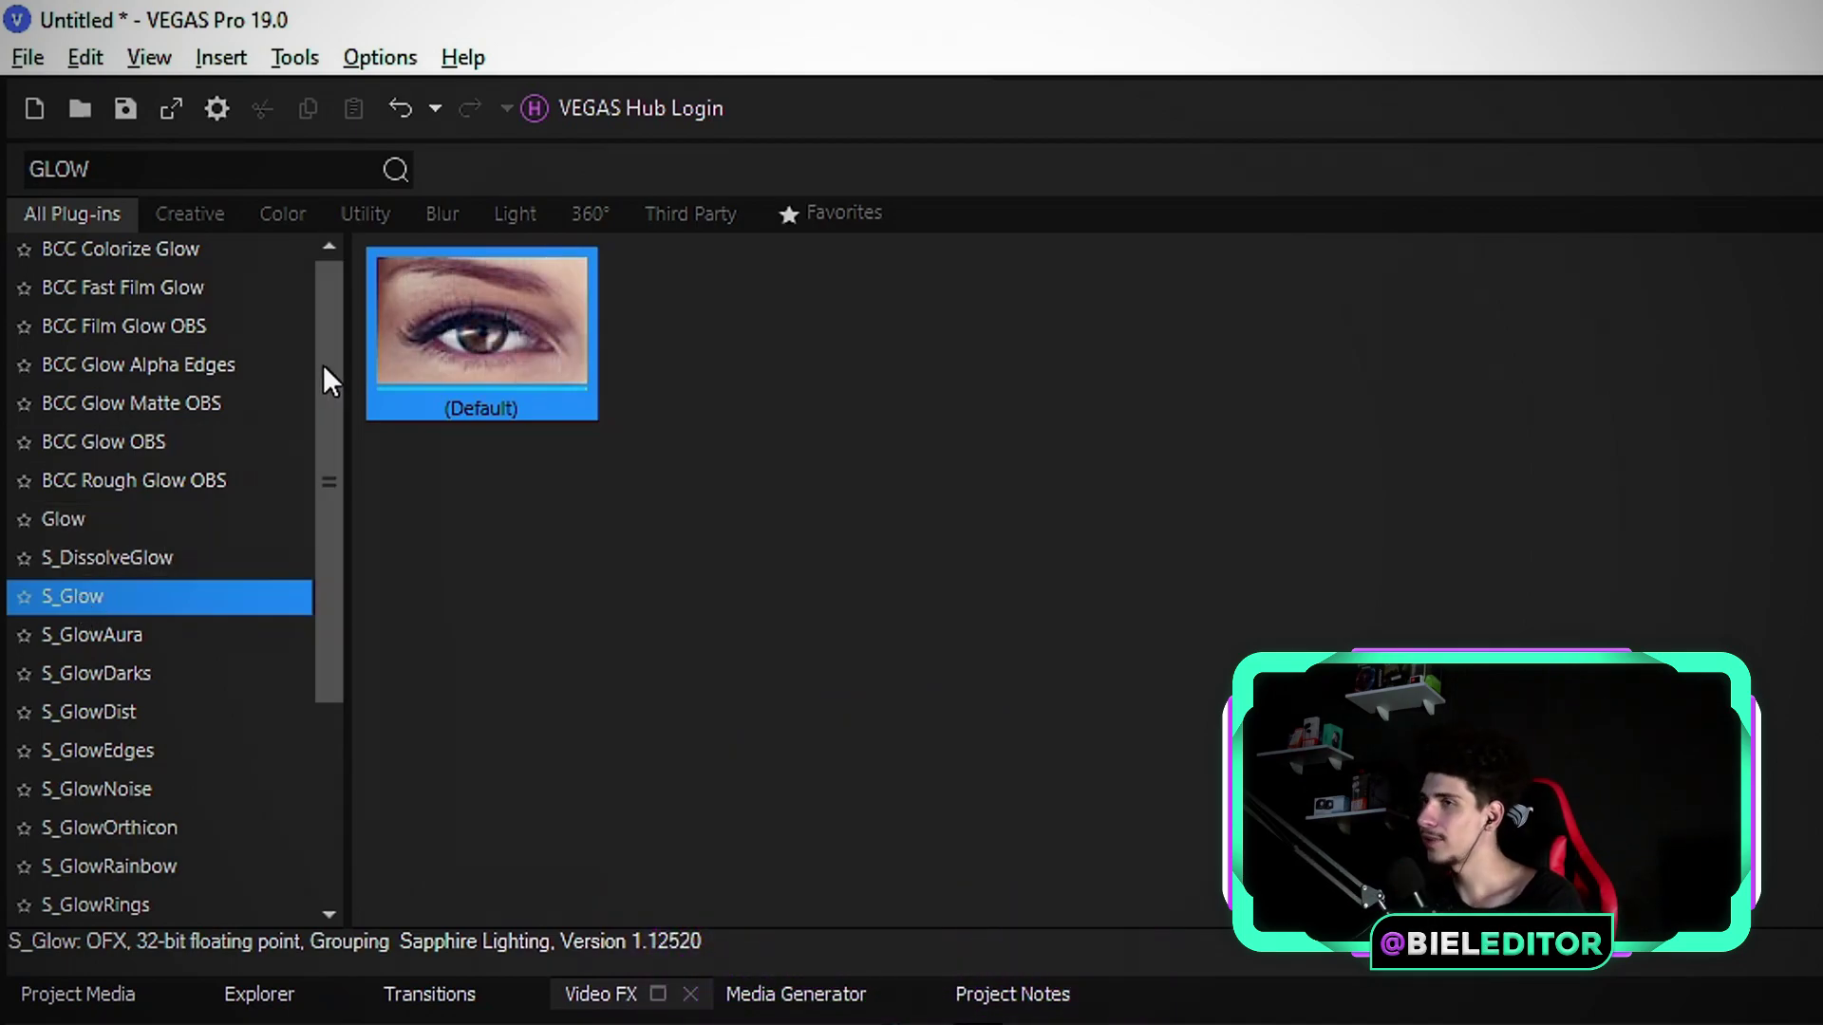
drag(412, 264, 541, 1009)
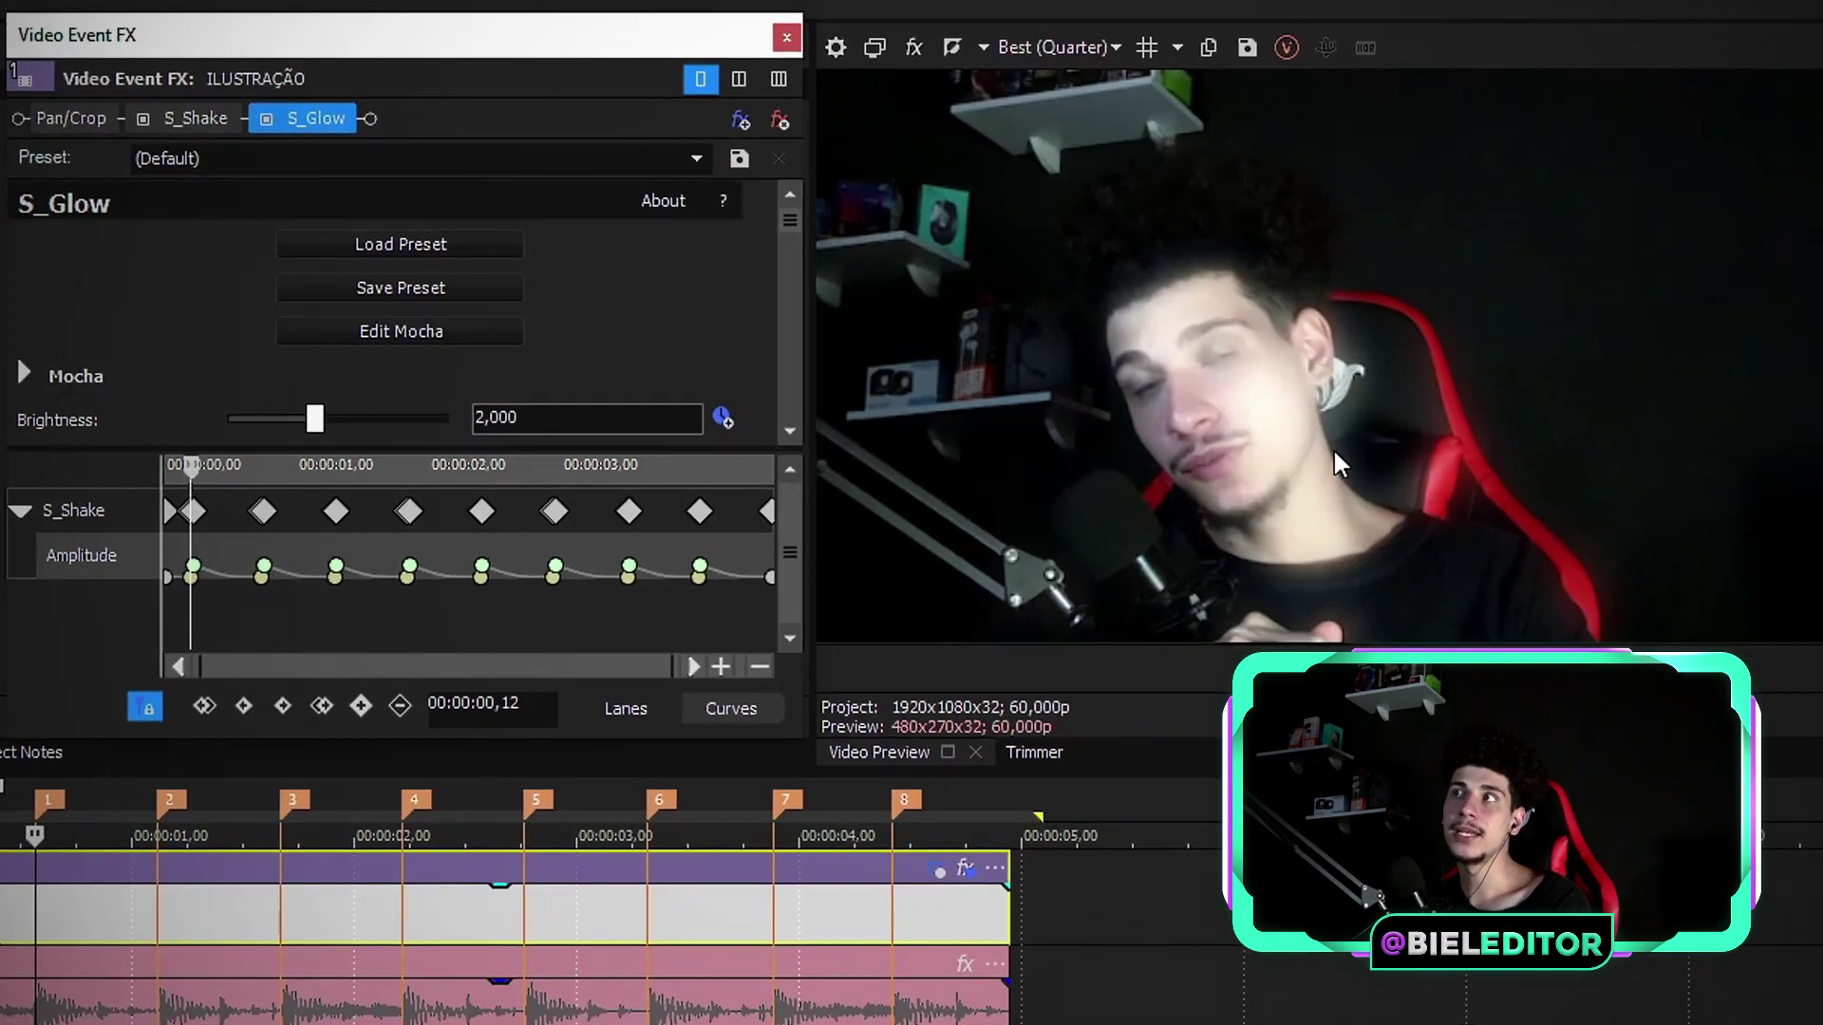
Set the S_Glow Brightness to 4,000 and turn on animation for it.
scroll(35, 372, down, 1)
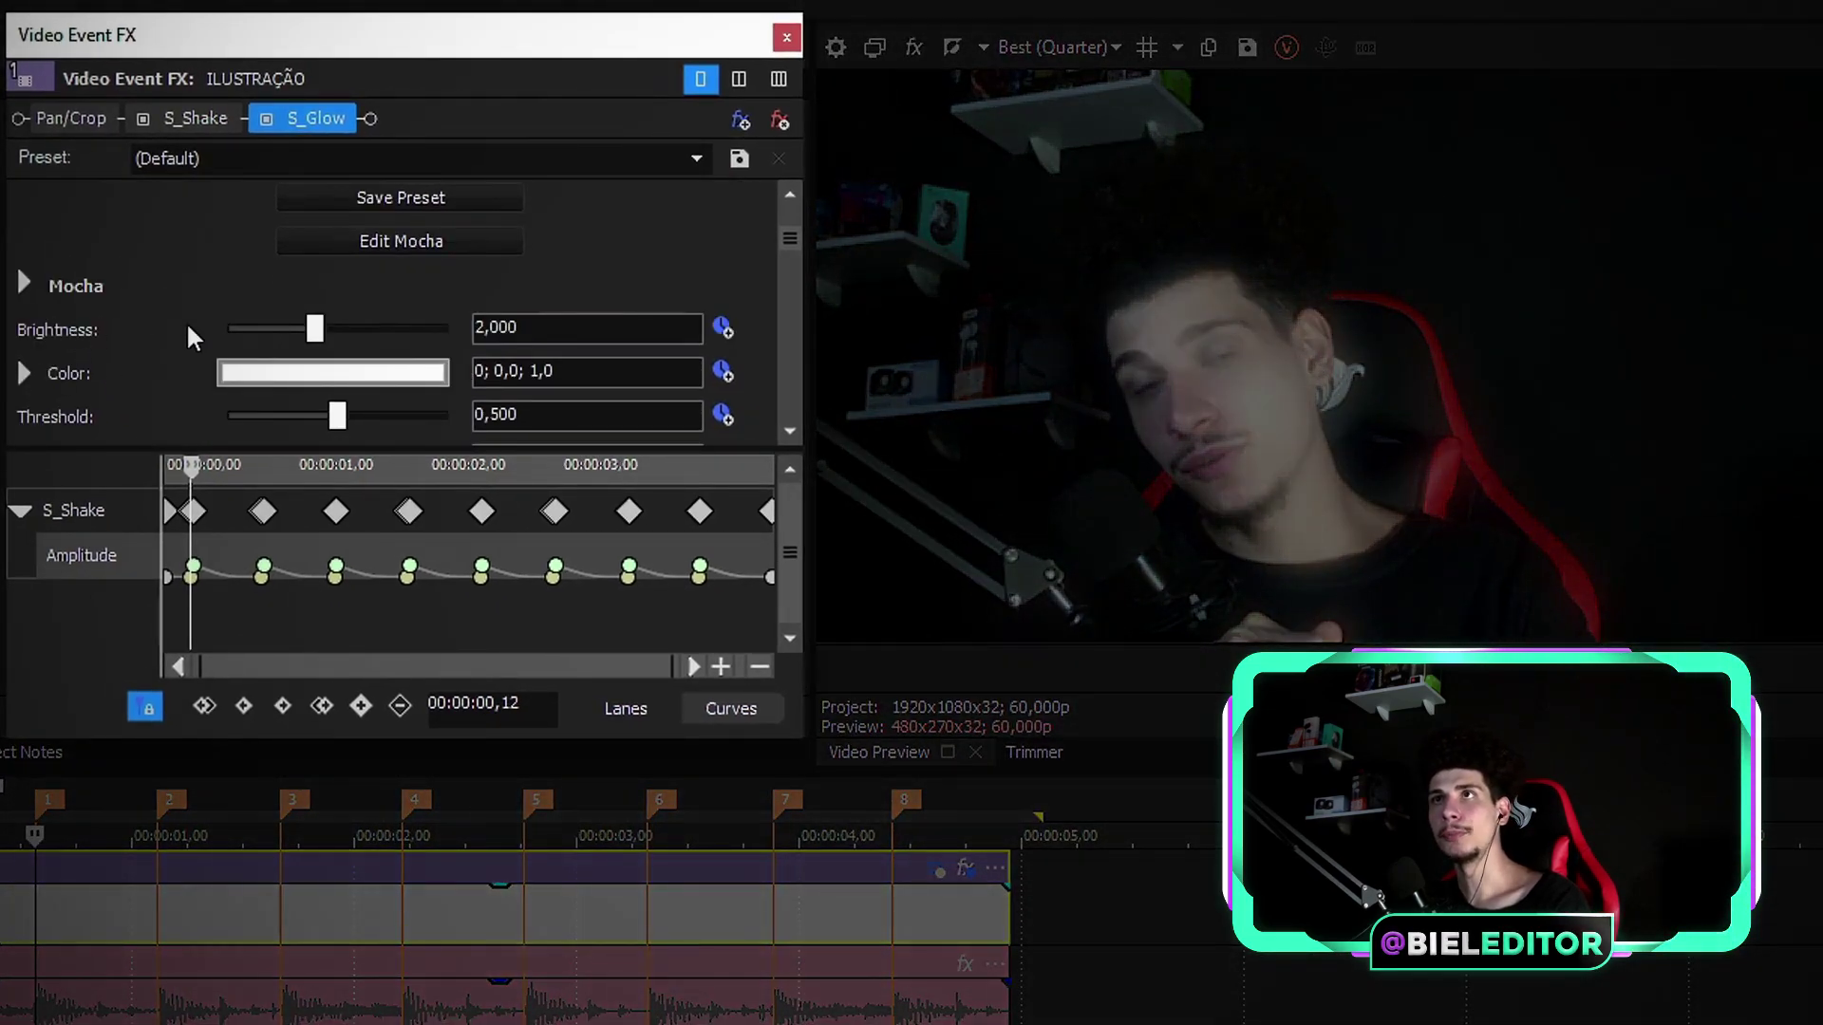
drag(311, 327, 393, 356)
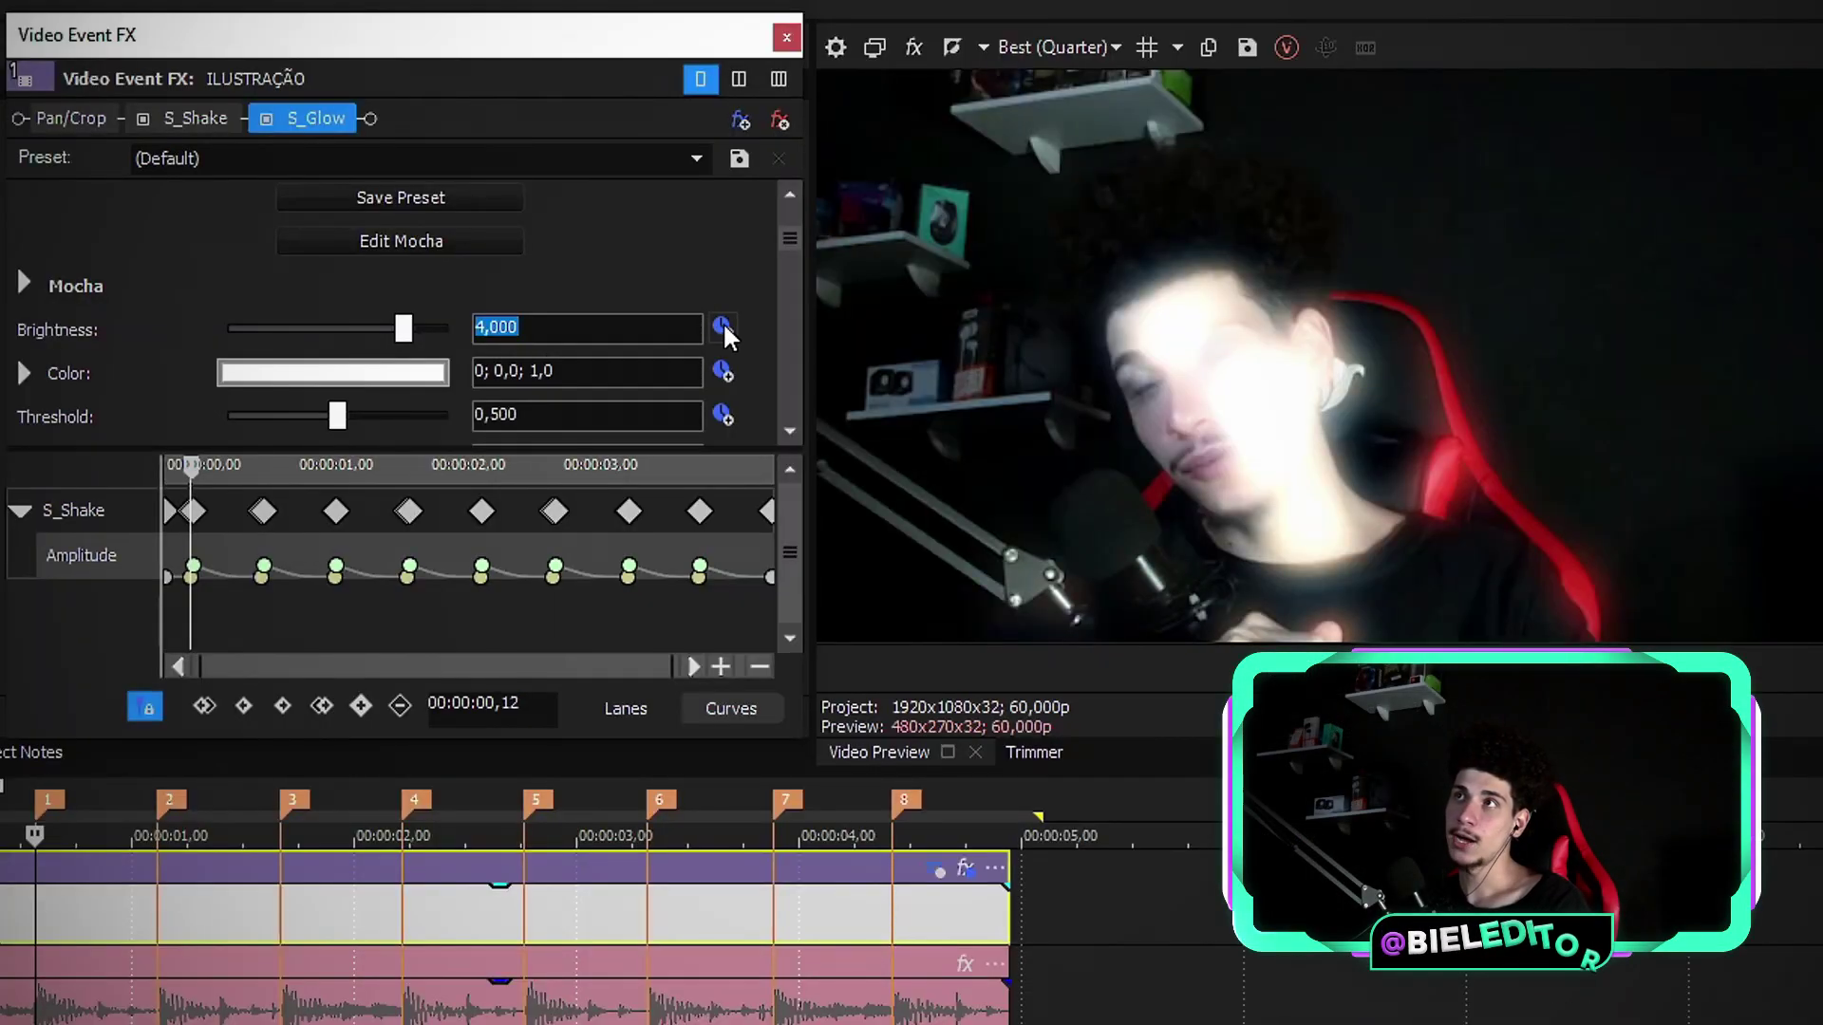
click(722, 325)
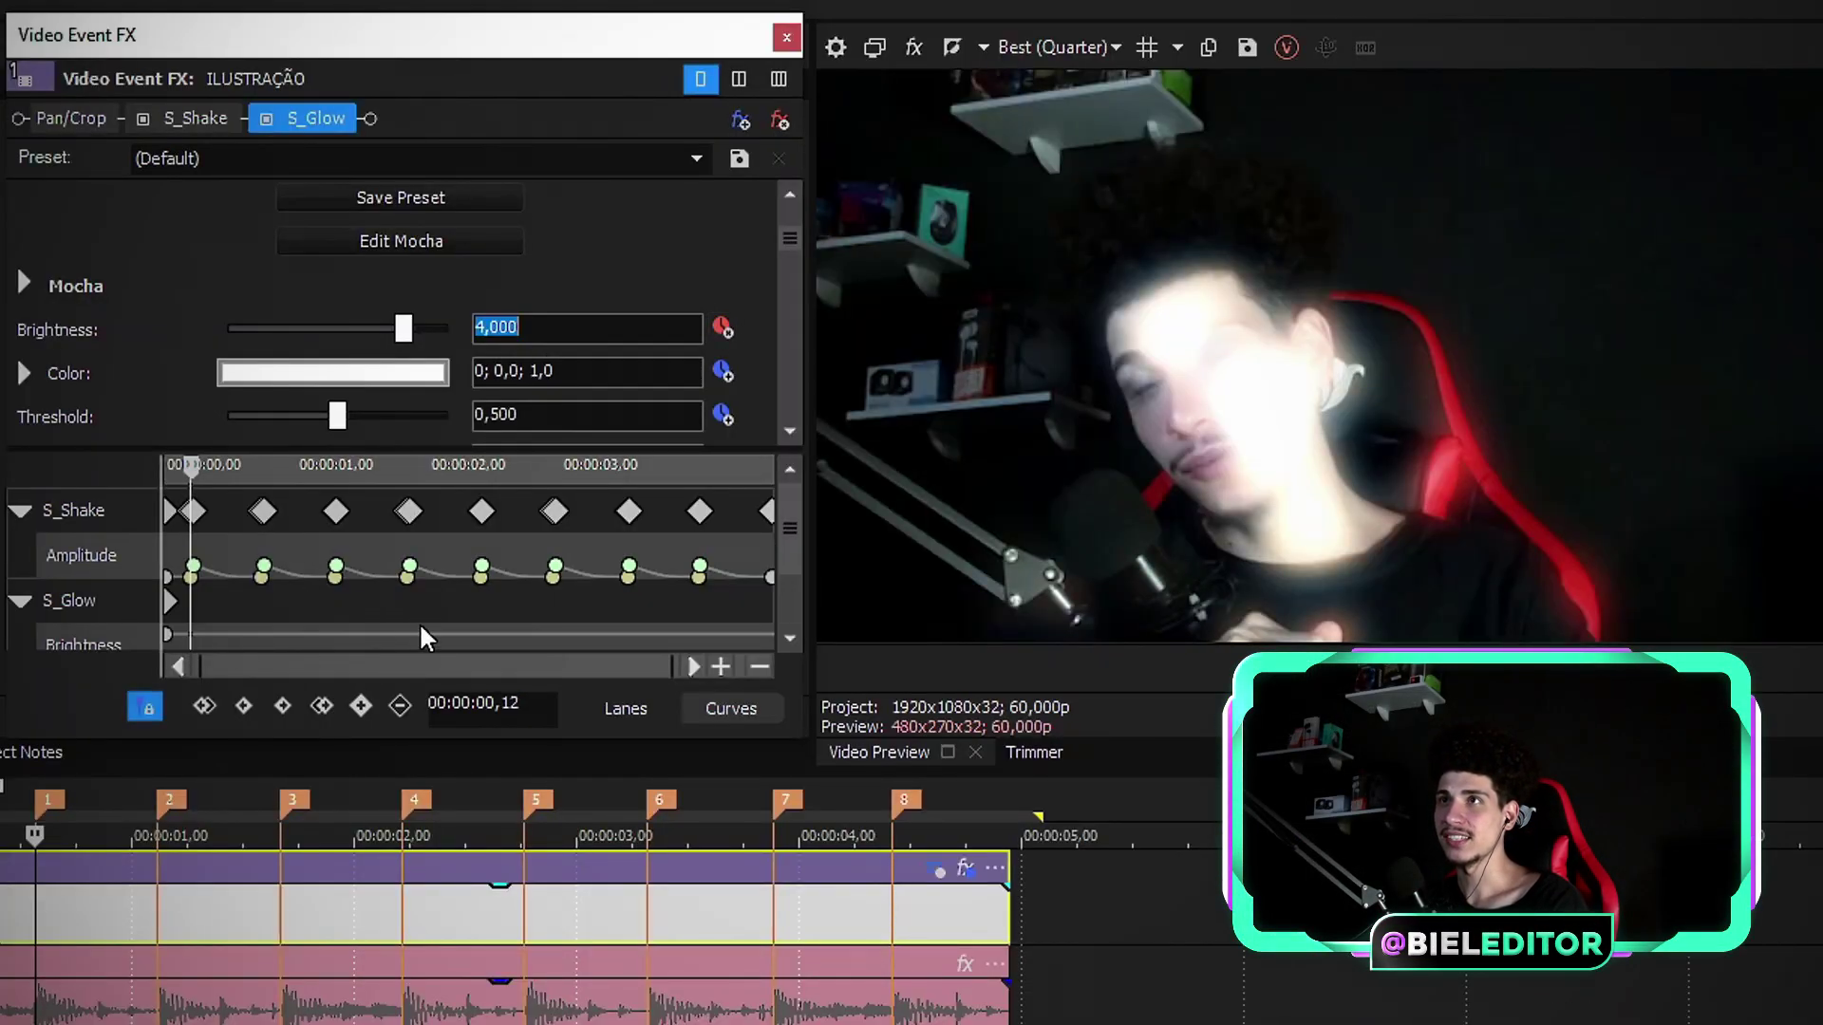
Enlarge the keyframe area, collapse the S_Shake curve, and add S_Glow Brightness keyframes at 00:00:00,12 and 00:00:00,11.
drag(293, 749, 300, 978)
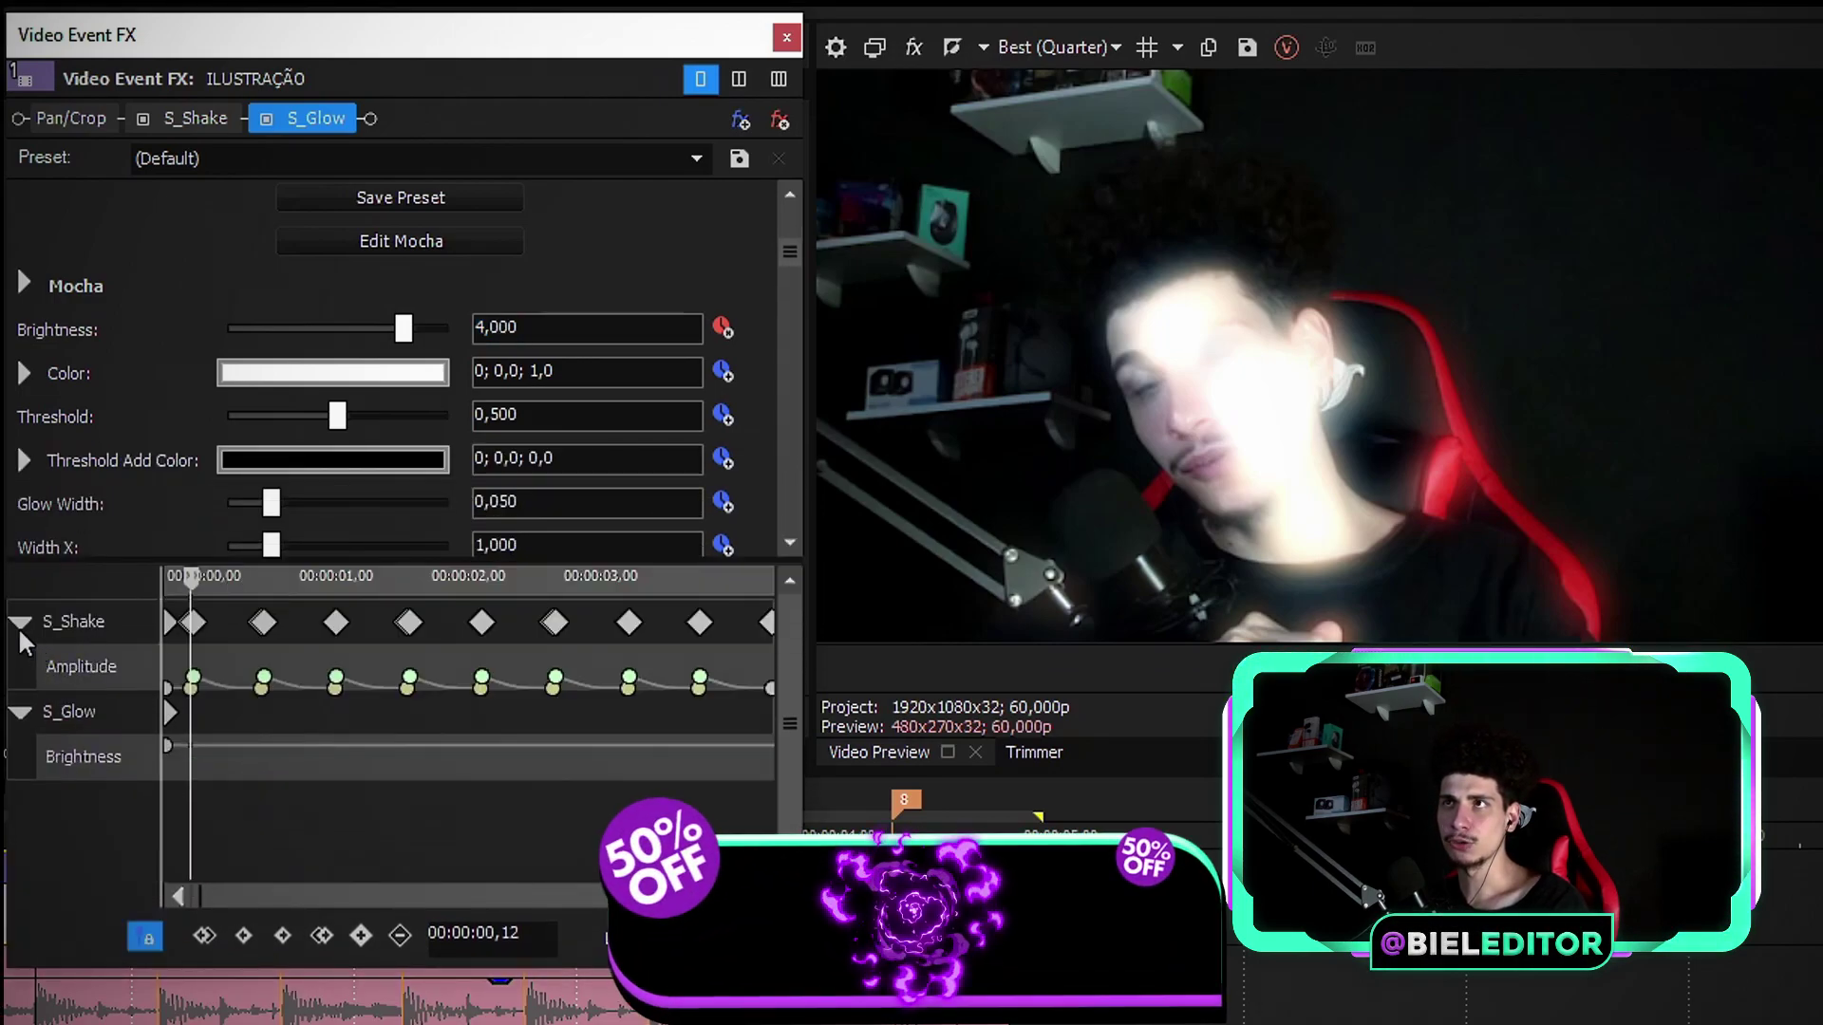
click(19, 626)
click(21, 625)
click(83, 670)
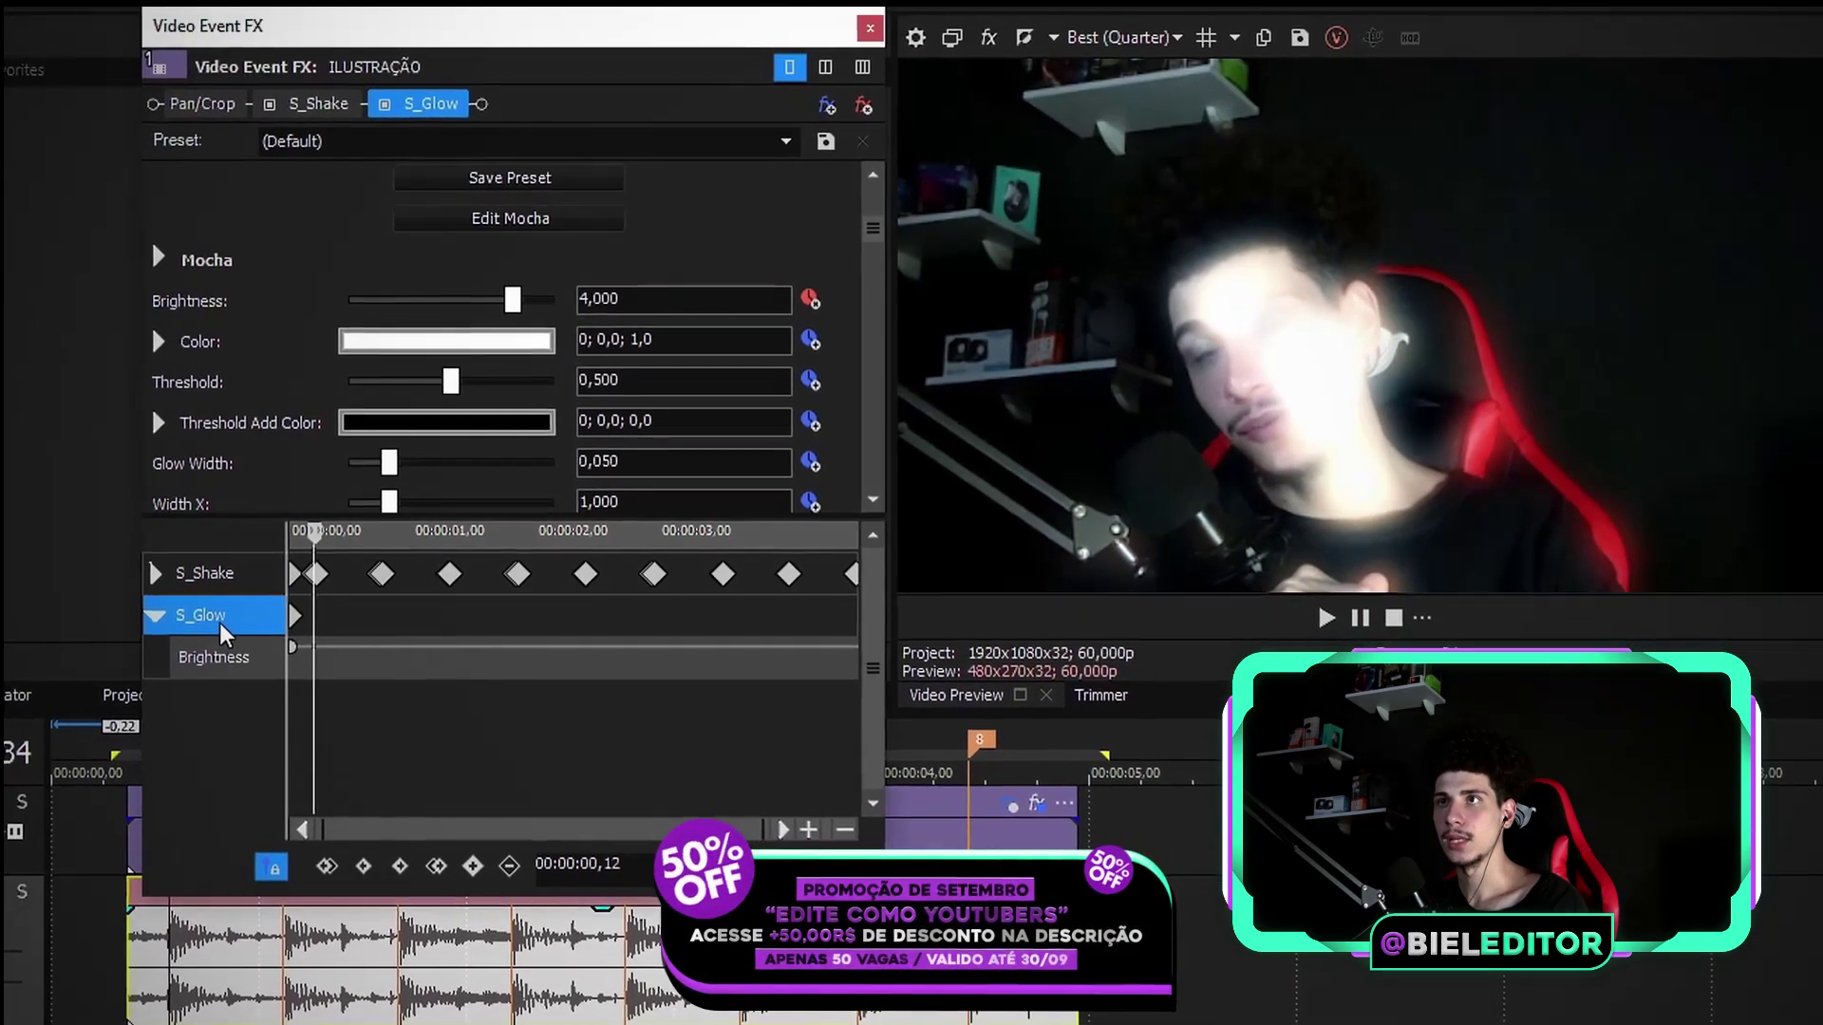
key(Left)
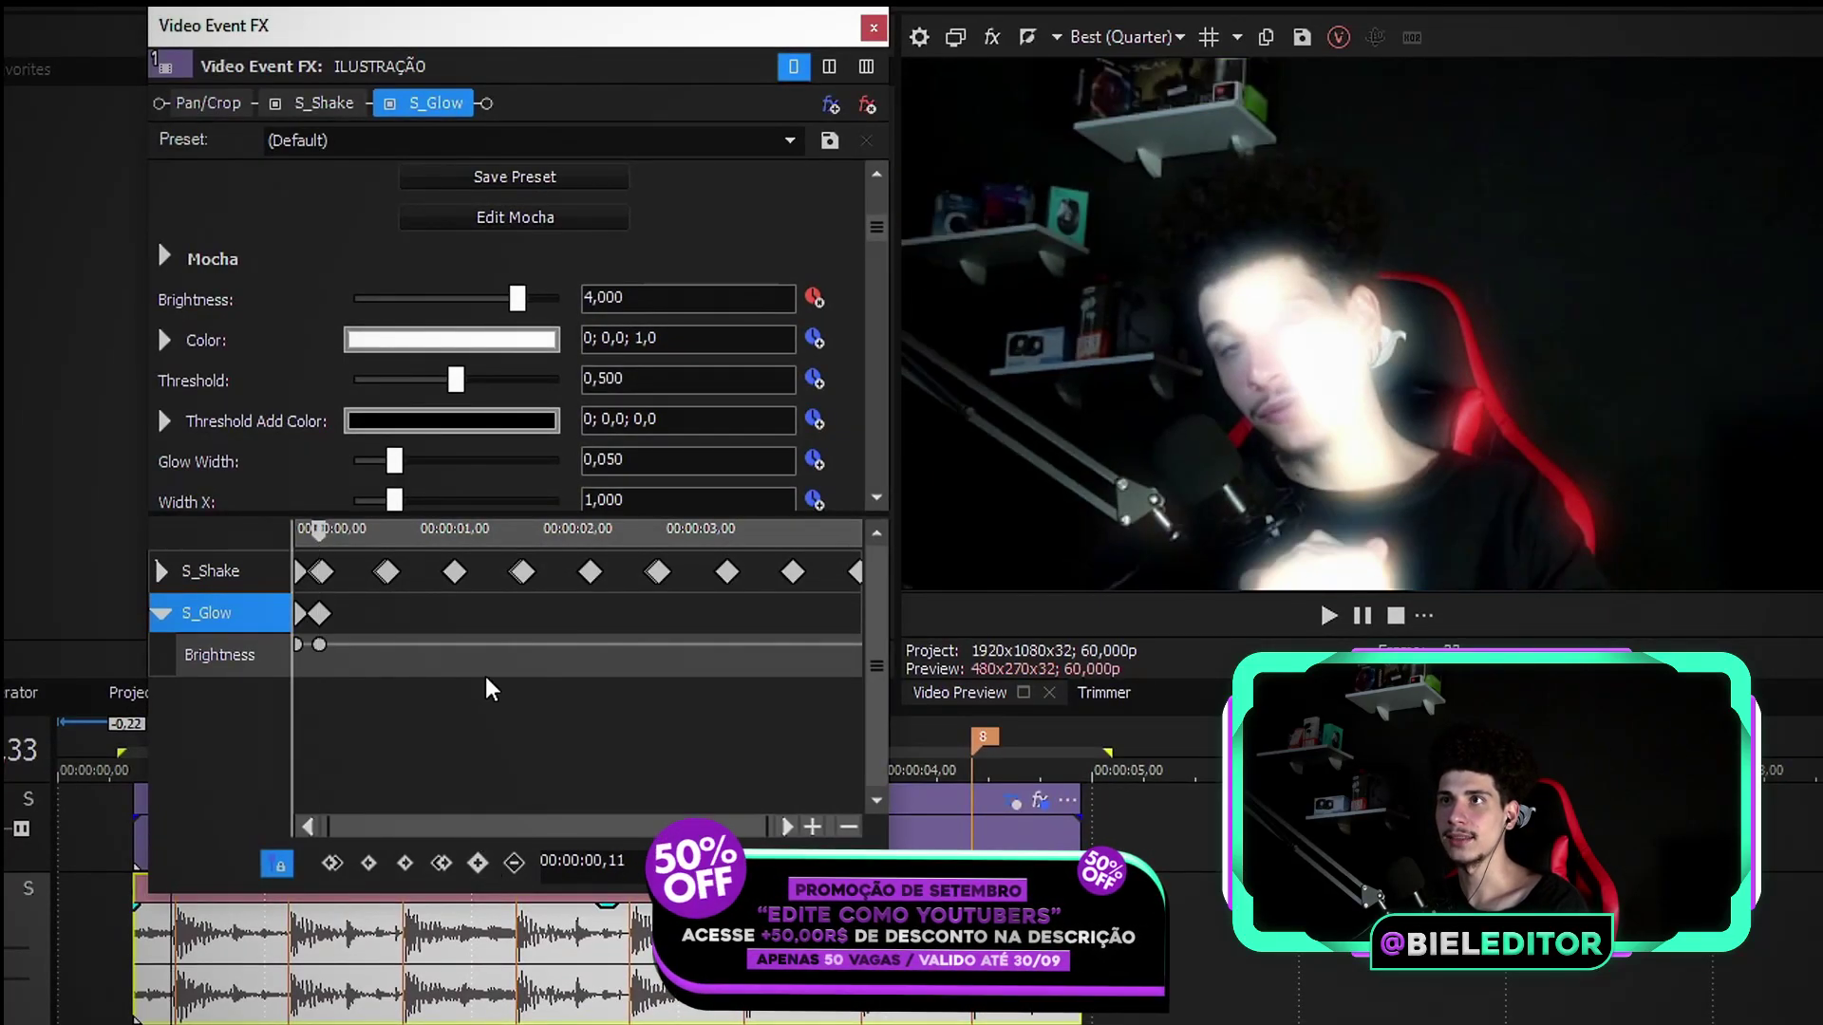
scroll(494, 760, up, 10)
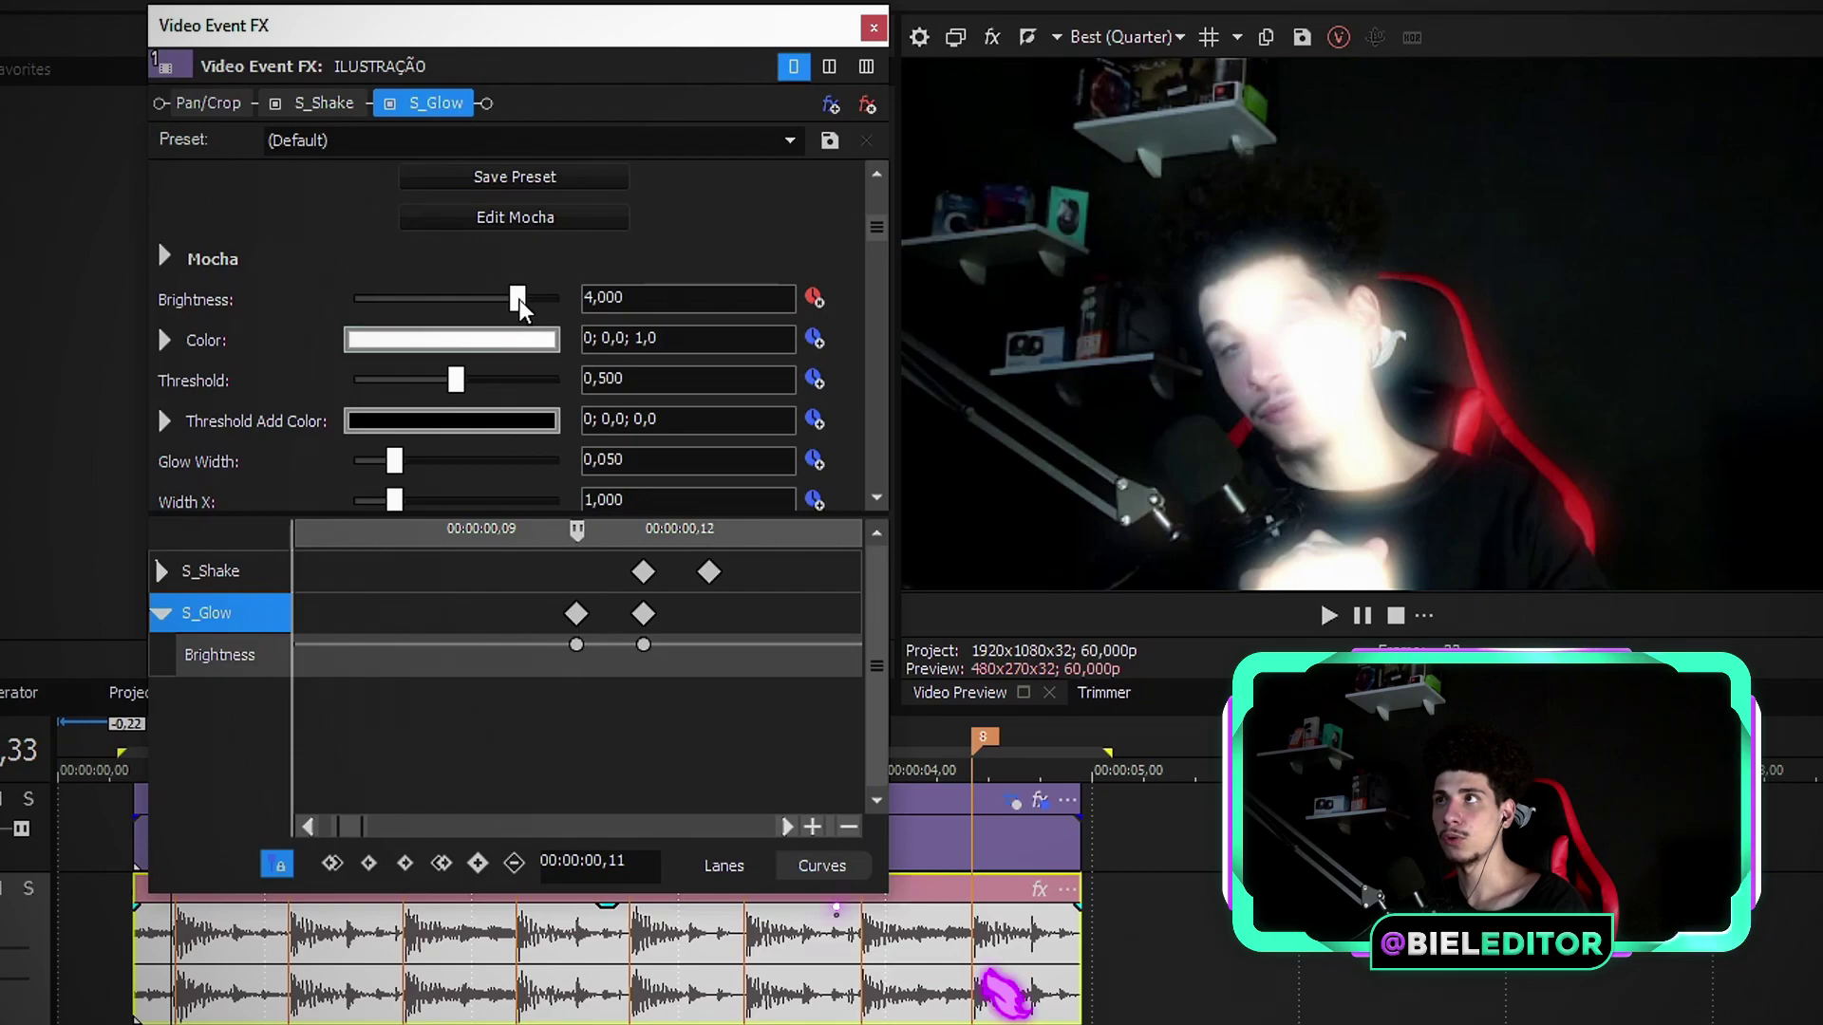
Set the S_Glow Brightness to 0 at the 00:00:00,11 keyframe and at the event's first keyframe.
drag(517, 299, 357, 300)
scroll(570, 722, down, 5)
click(331, 863)
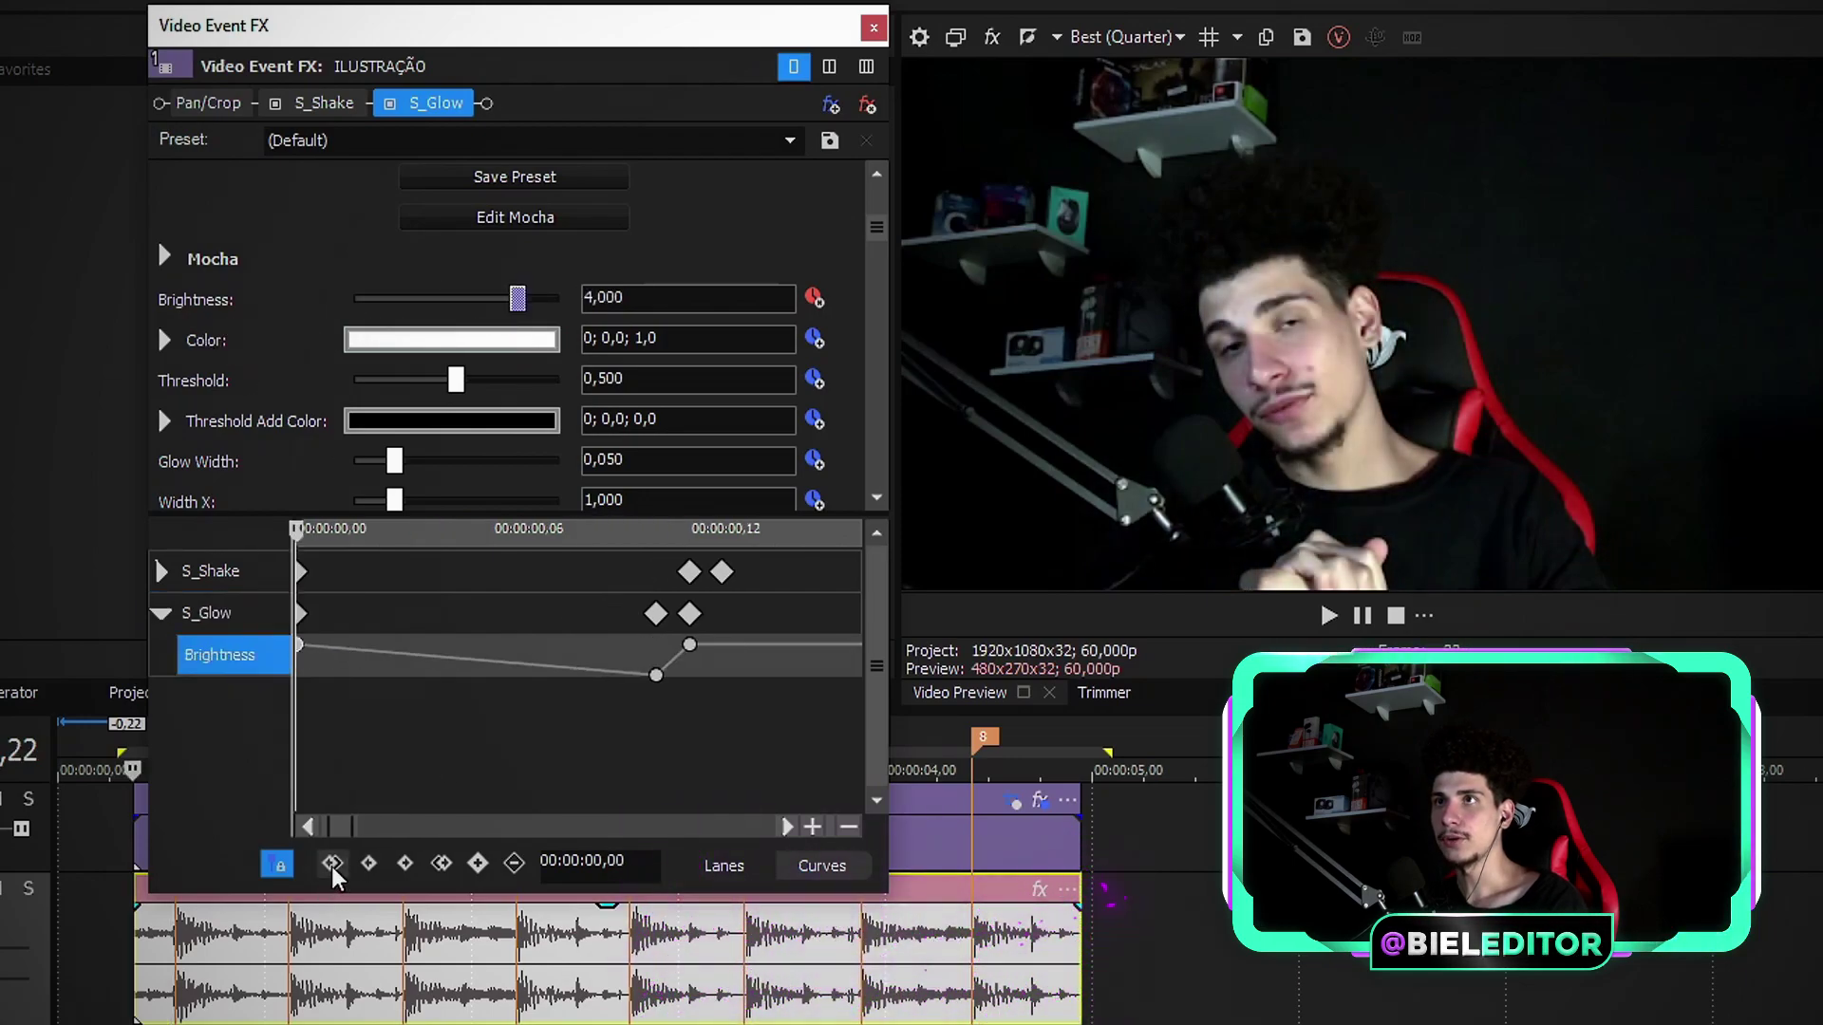
click(656, 675)
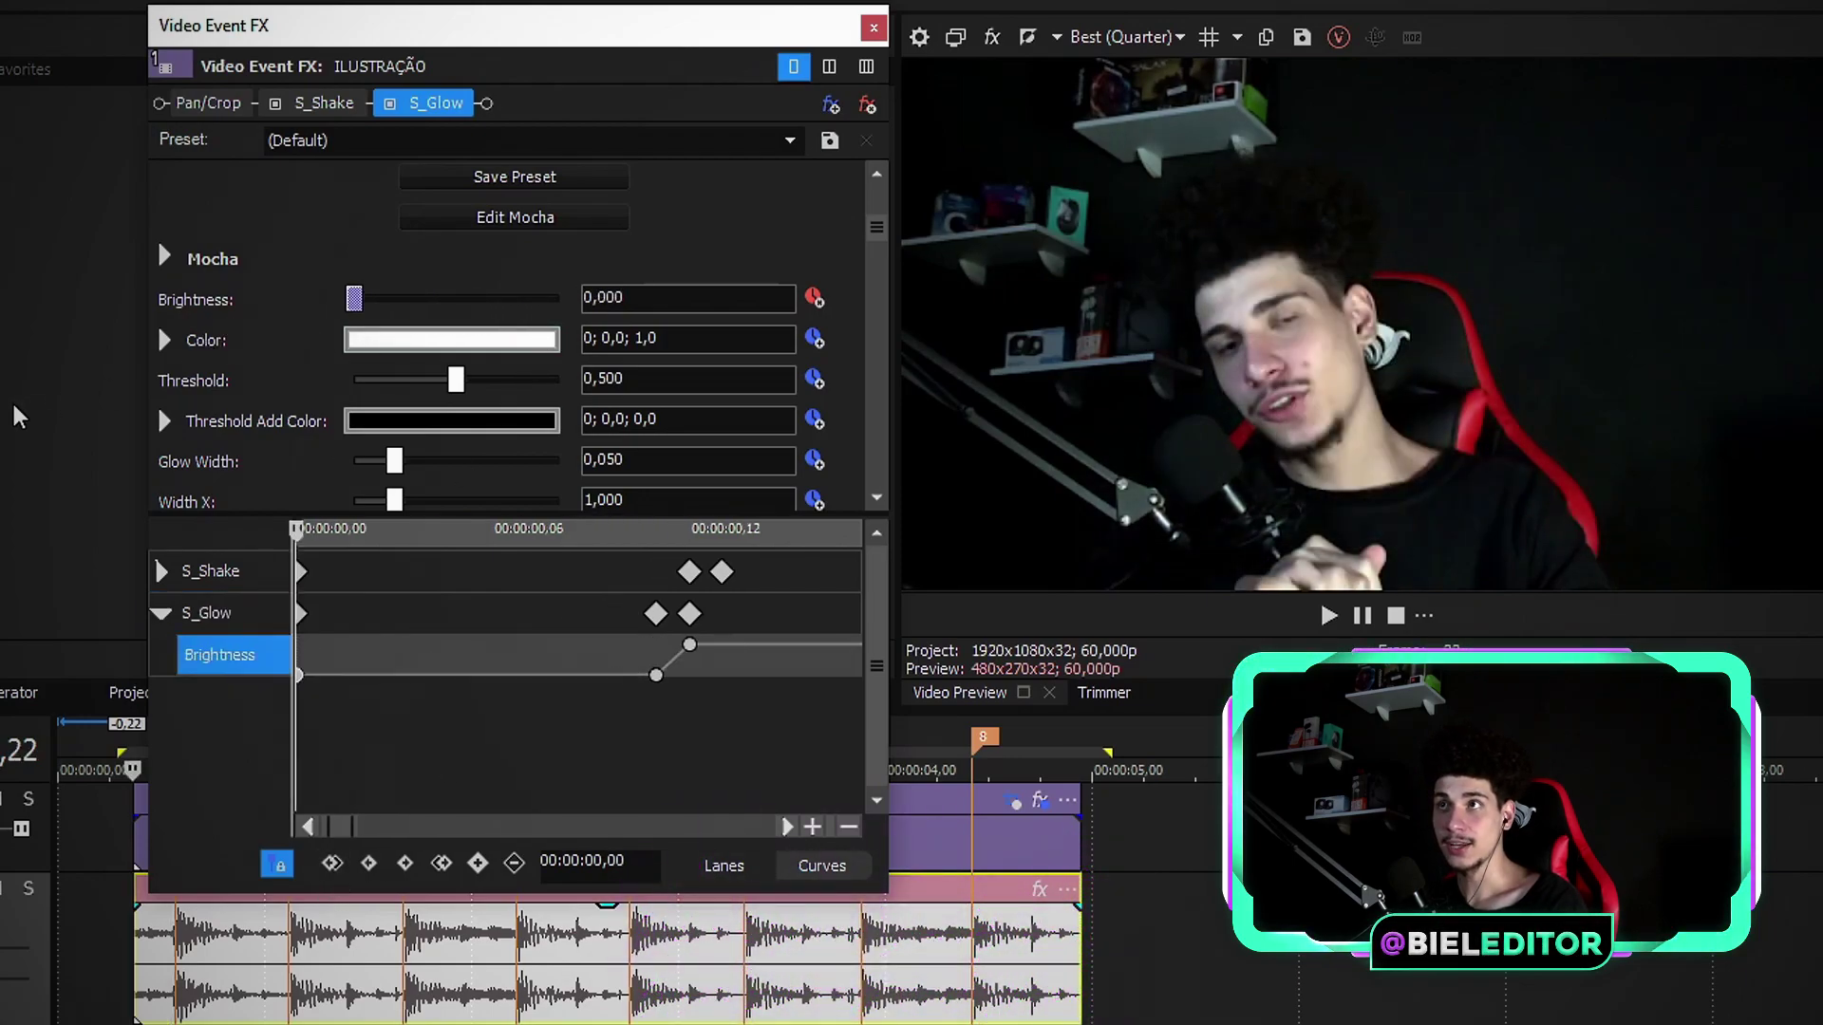
Set the S_Glow Brightness keyframe at 00:00:00,11 to Slow Fade and the one at 00:00:00,12 to Fast Fade.
right_click(656, 676)
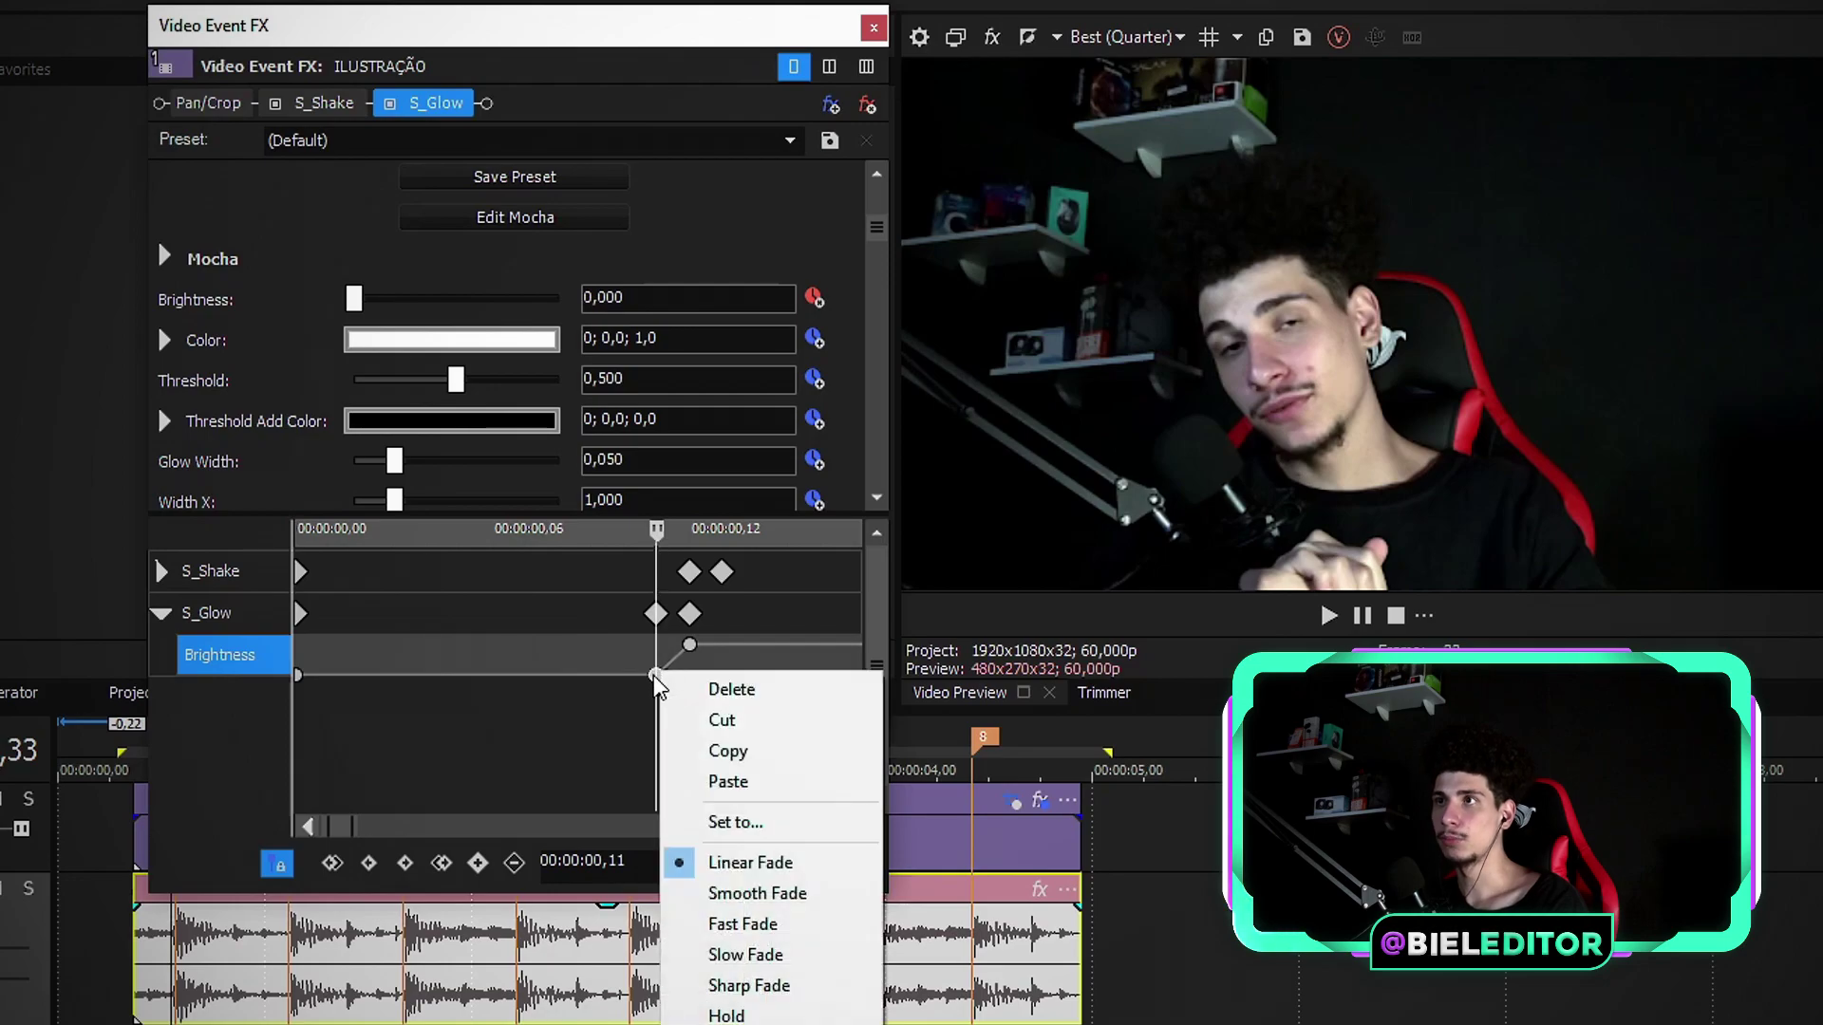
click(729, 954)
right_click(689, 646)
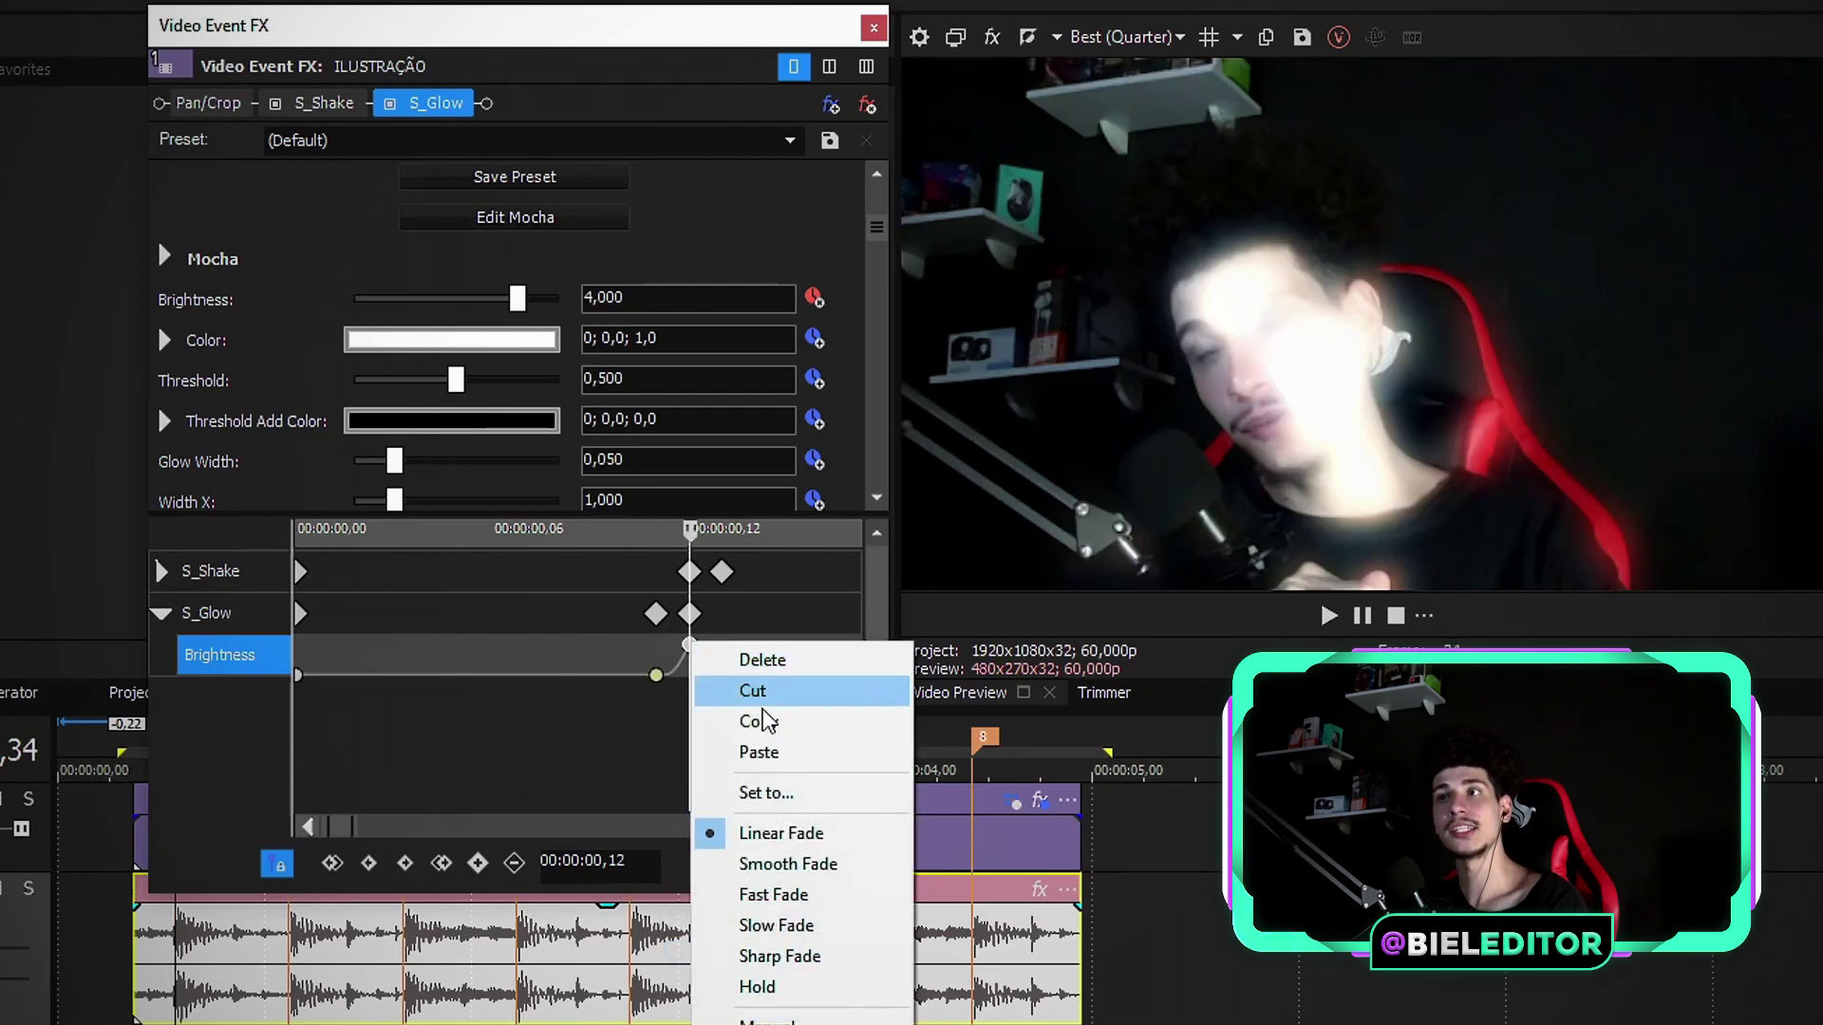
click(788, 877)
Copy the Brightness keyframes at 00:00:00,11 and 00:00:00,12 and paste the pair at 00:00:00,44 and the following beats, aligned with the S_Shake keyframes.
mouse_move(739, 665)
mouse_down()
mouse_move(665, 626)
mouse_move(604, 628)
mouse_move(652, 700)
mouse_move(723, 691)
mouse_up()
click(574, 680)
drag(560, 678, 724, 670)
scroll(724, 669, down, 5)
key(space)
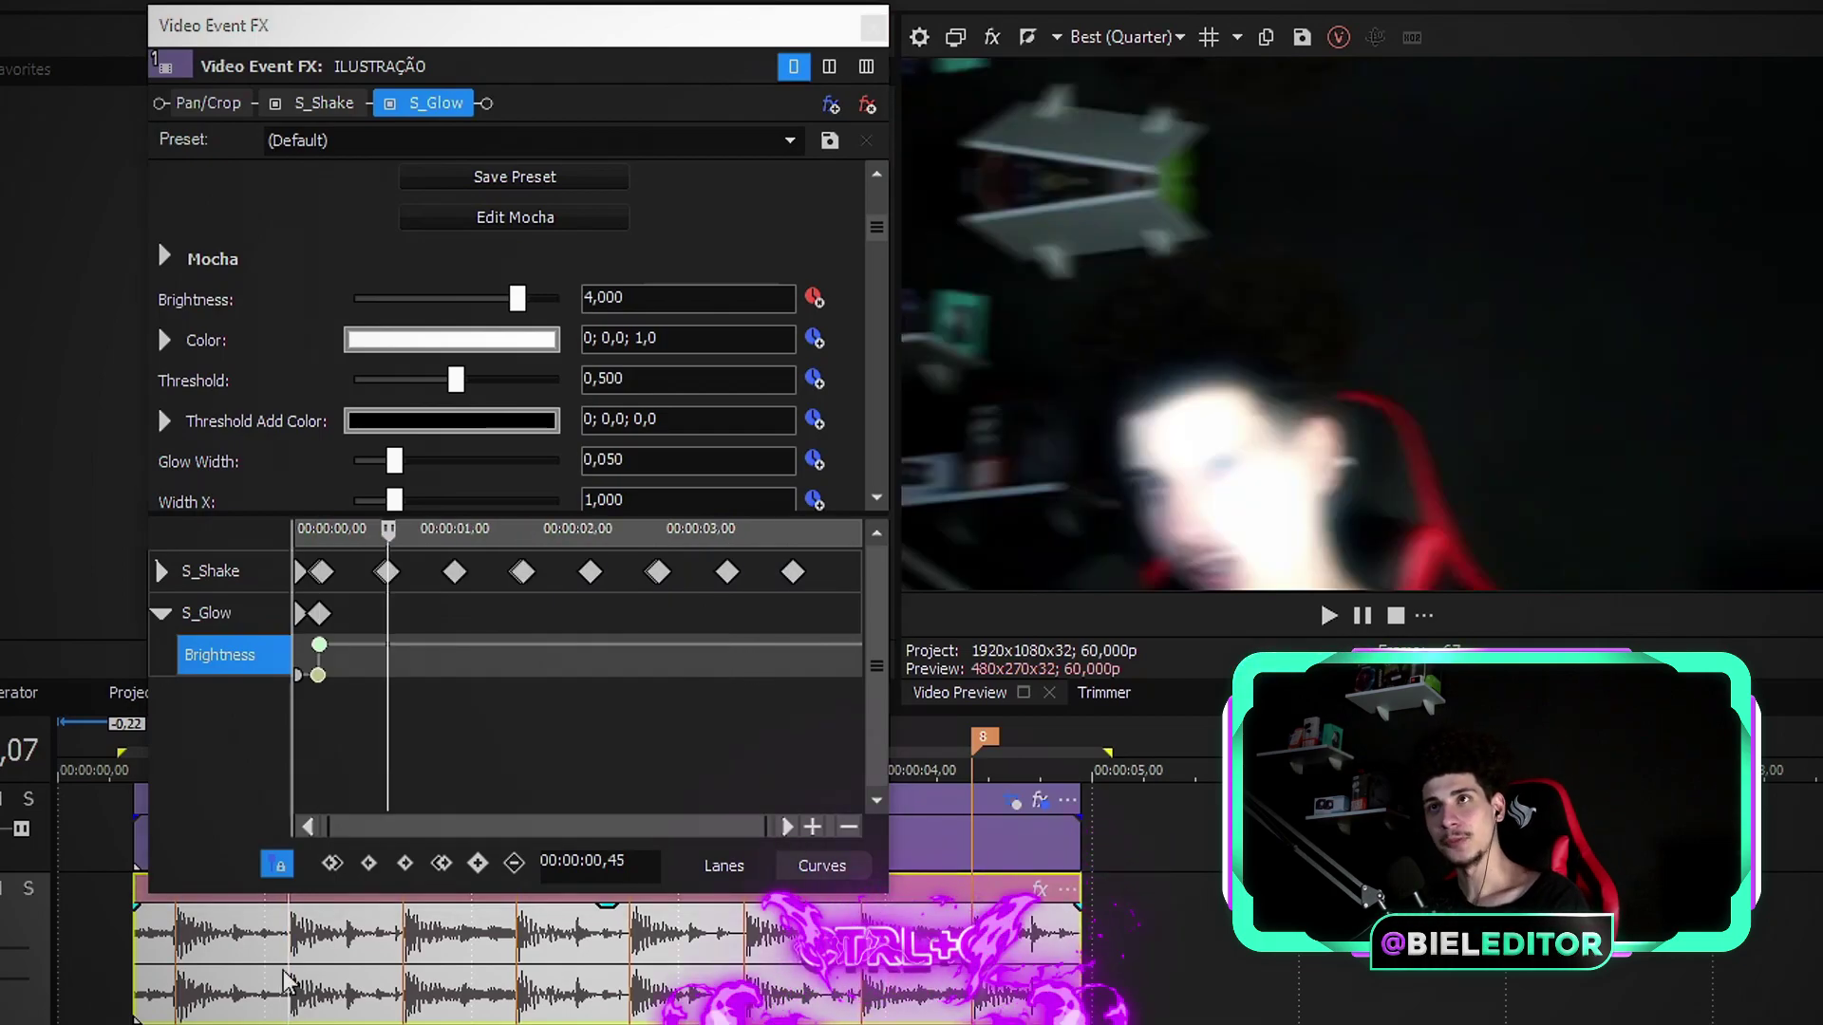
click(227, 665)
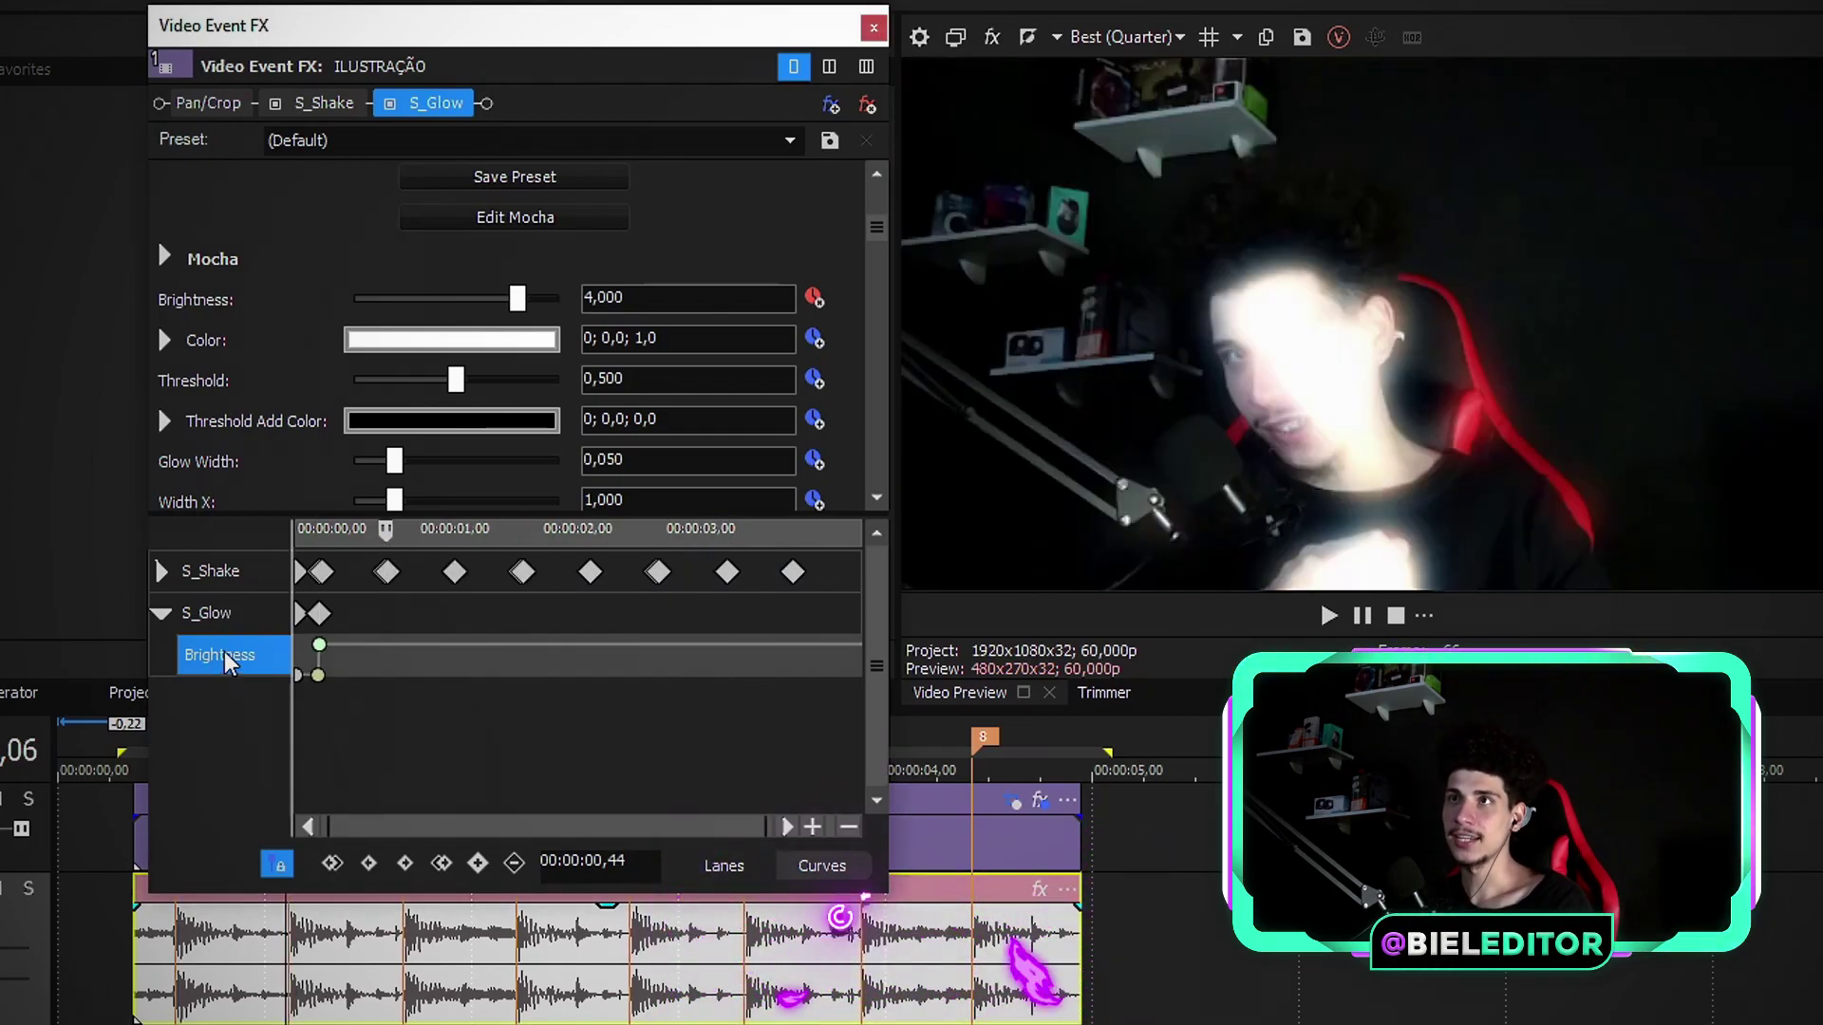
key(ctrl+v)
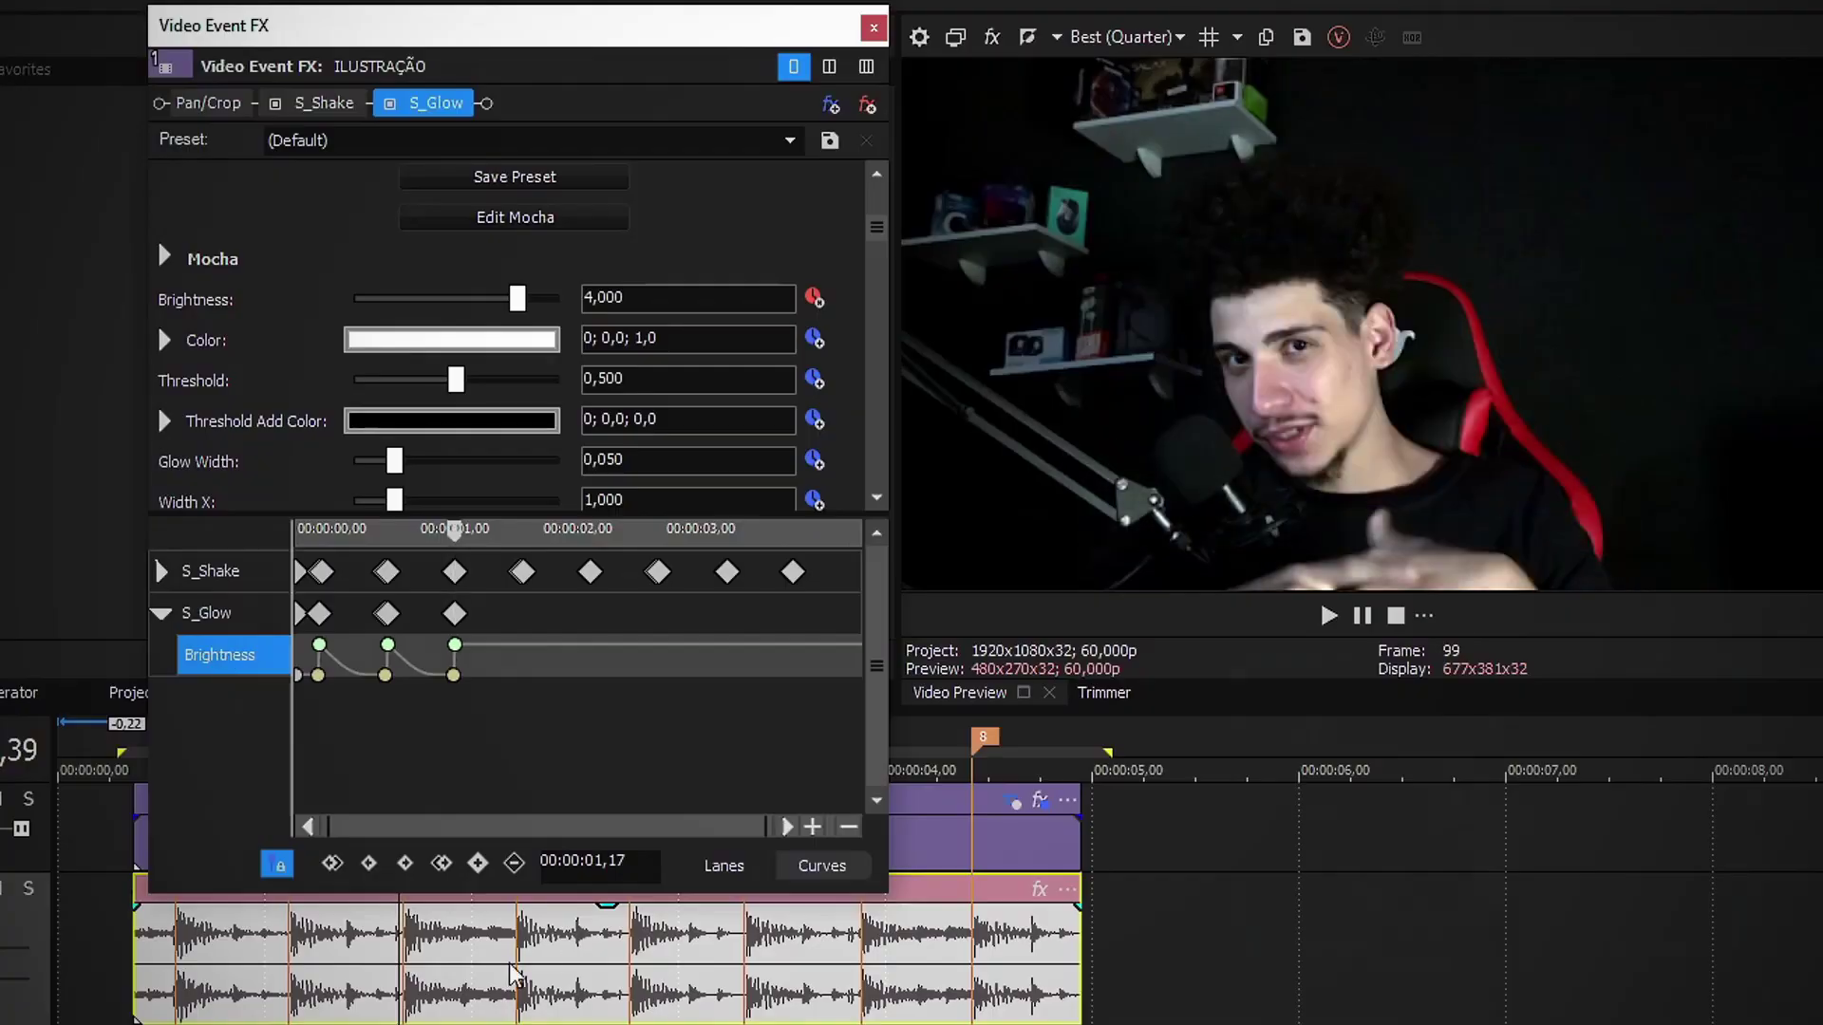
Set the S_Glow Brightness to 0 at the end of the event, at 00:00:04,35.
drag(456, 529, 862, 531)
drag(517, 300, 355, 300)
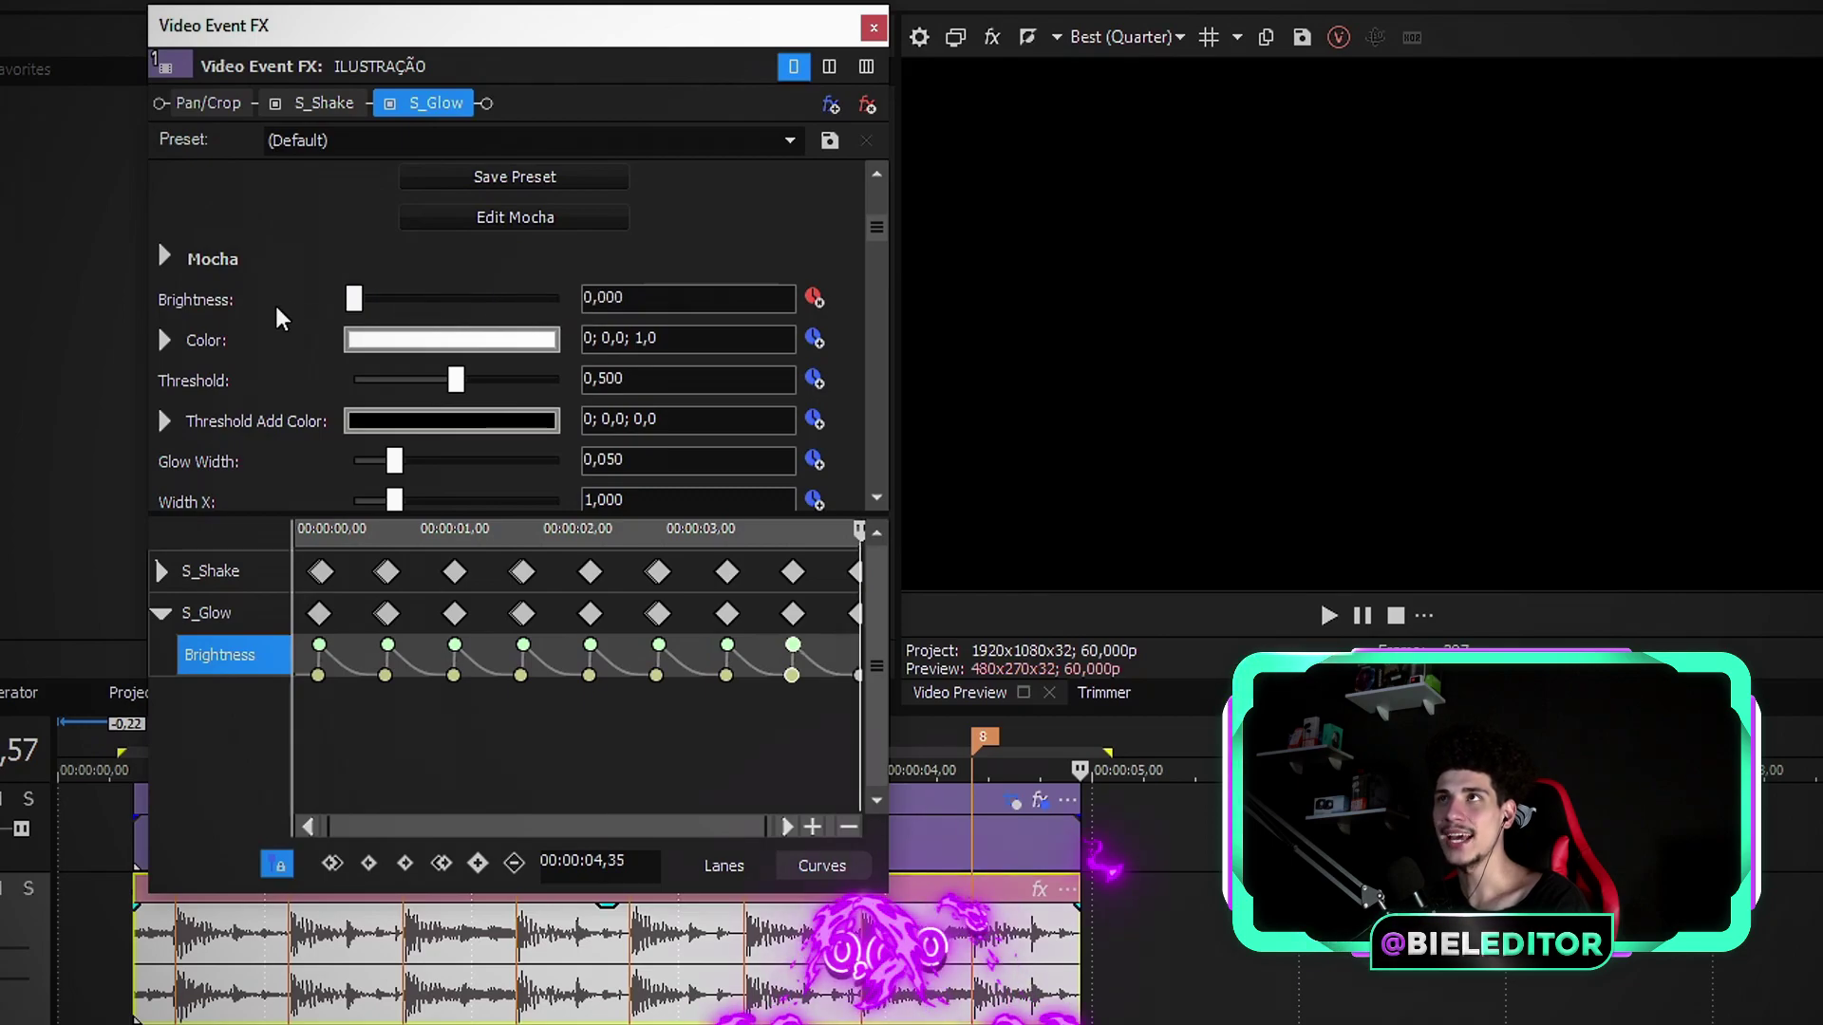